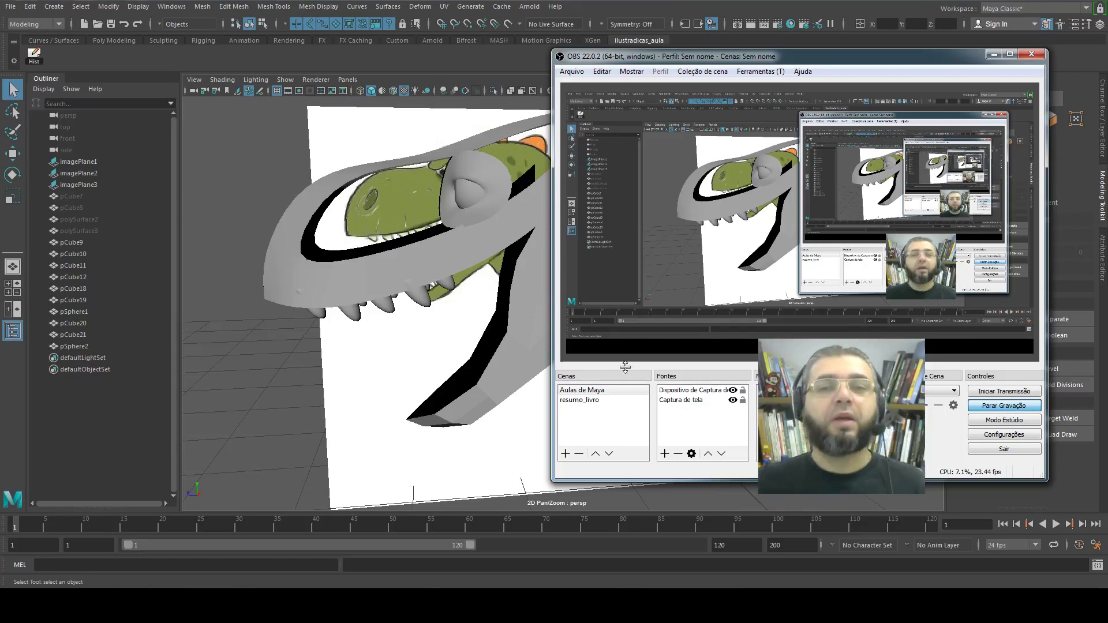
# Bring Maya in front of OBS and select the lower-jaw mesh pCube11
pyautogui.click(534, 305)
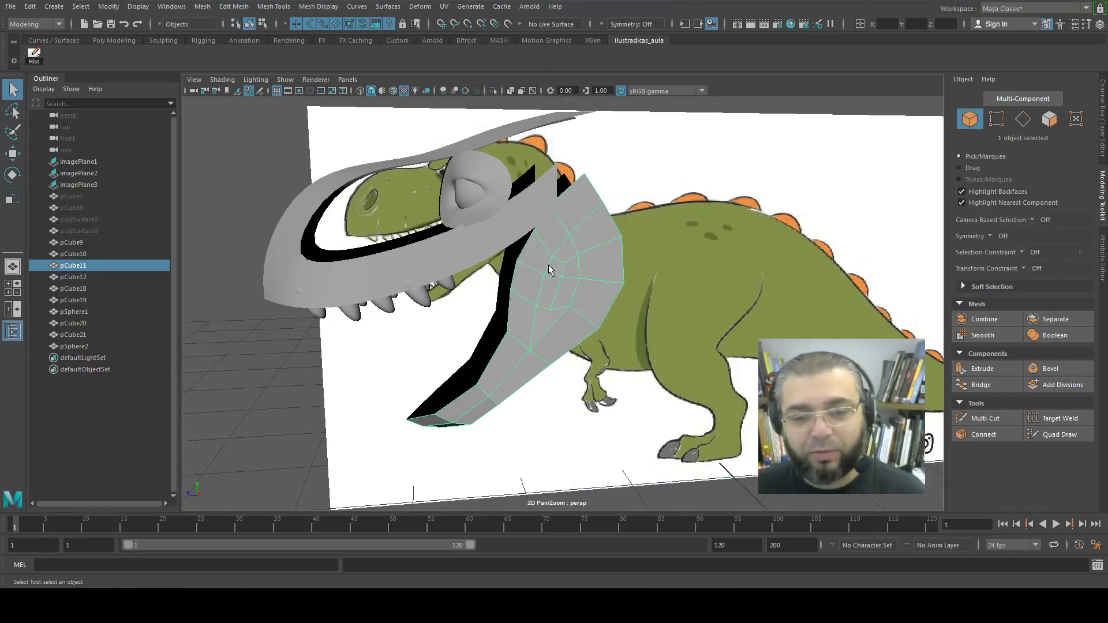
# Put pCube11 into vertex selection mode (F9) to show its points
pyautogui.press('F9')
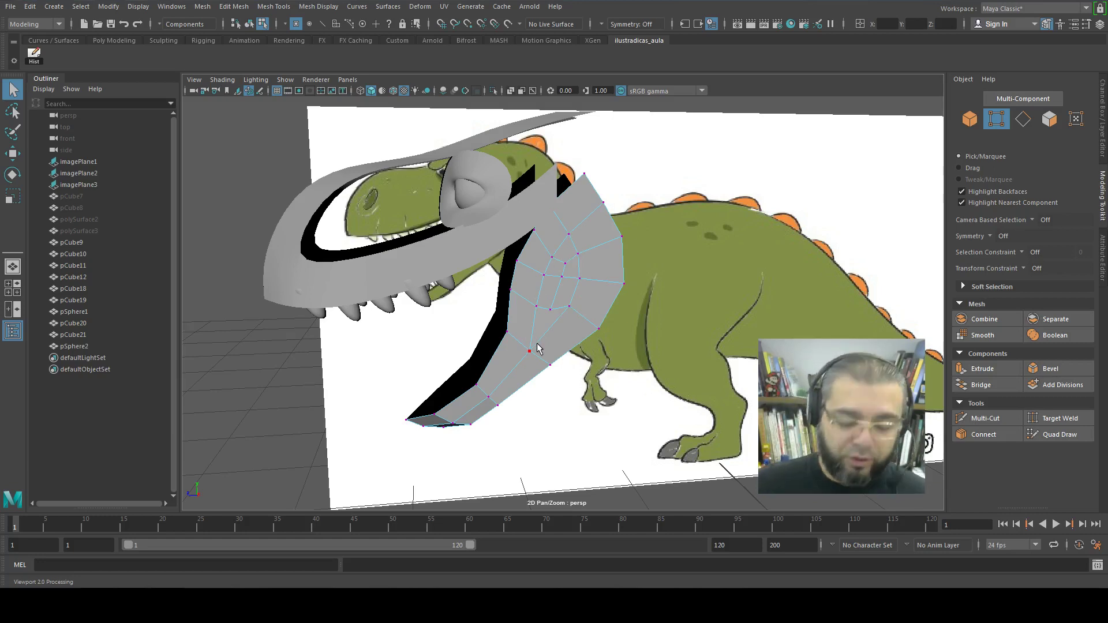
# Select an edge loop across the jaw, then orbit to its side in vertex mode
pyautogui.press('F10')
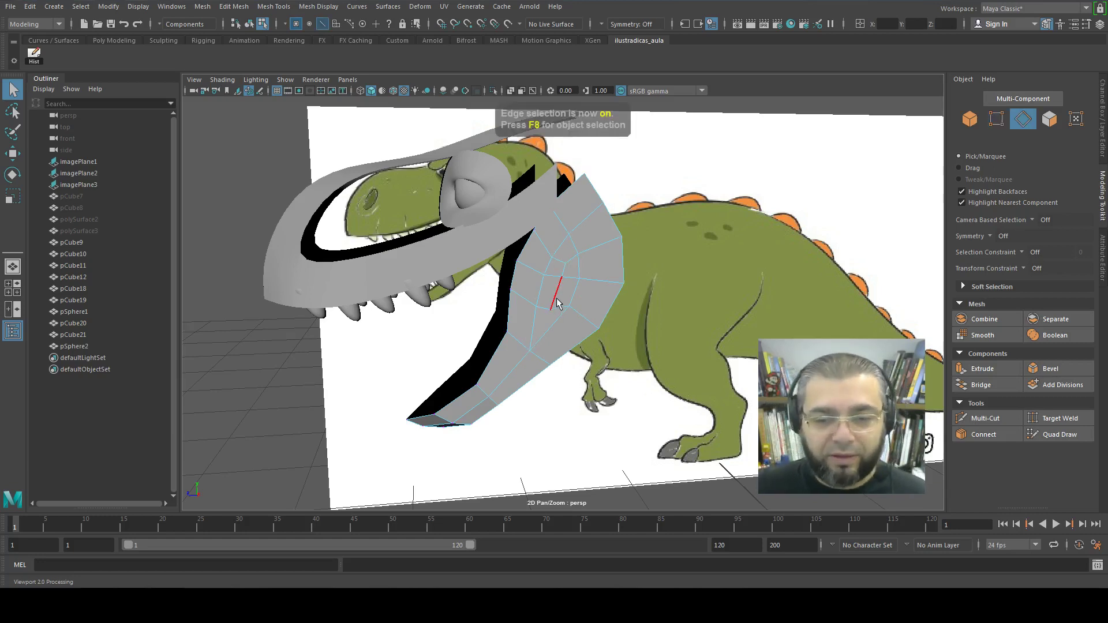
pyautogui.doubleClick(557, 304)
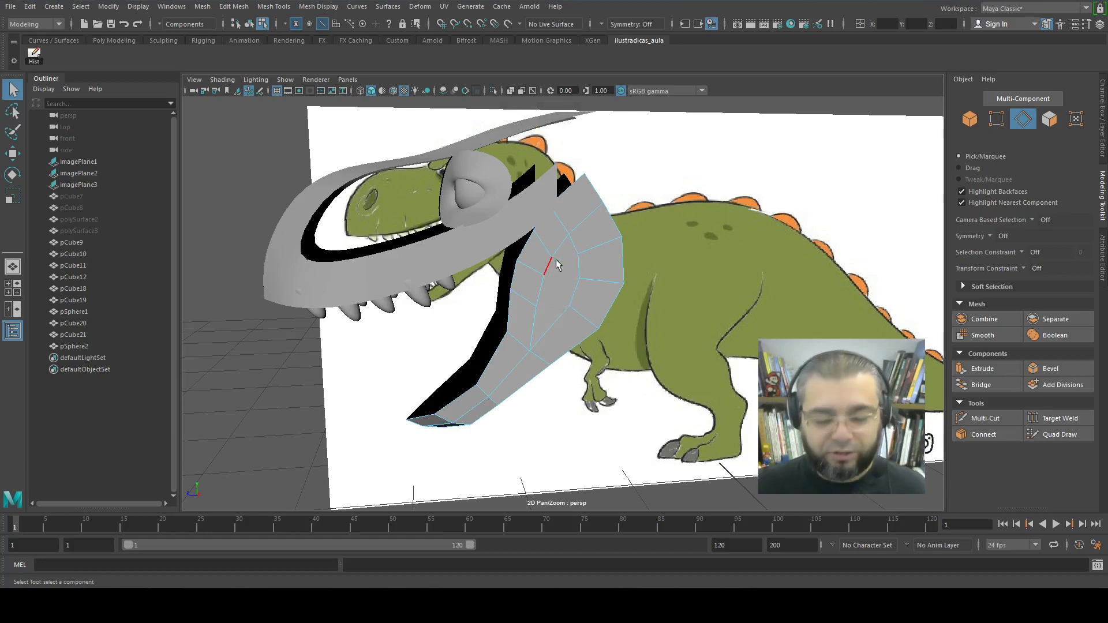
pyautogui.press('F9')
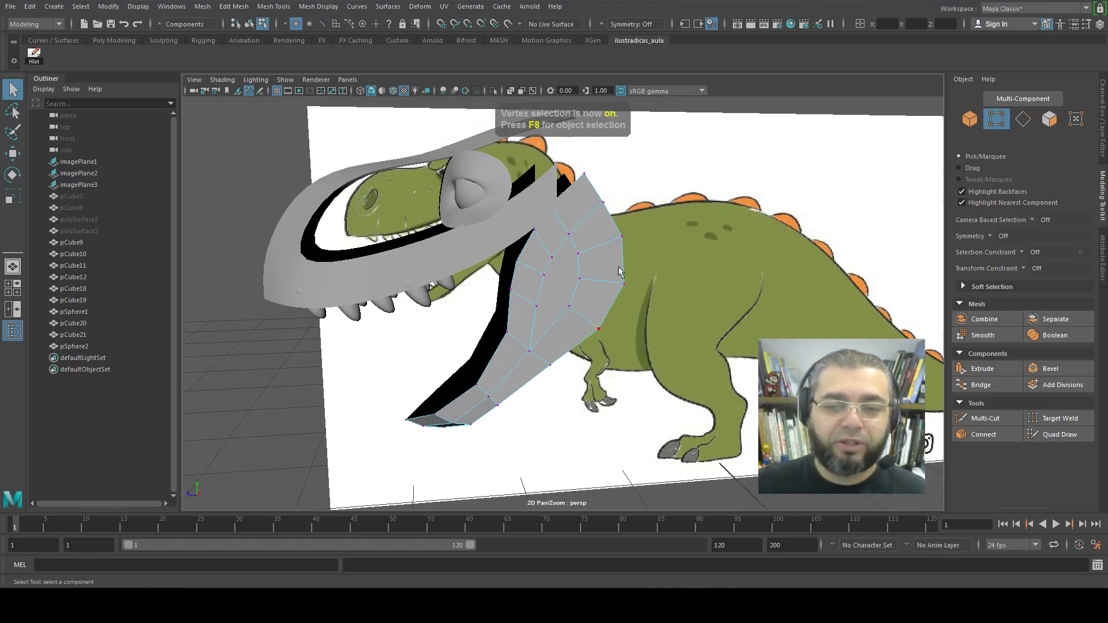
pyautogui.keyDown('alt'); pyautogui.moveTo(533, 319); pyautogui.dragTo(522, 290); pyautogui.keyUp('alt')
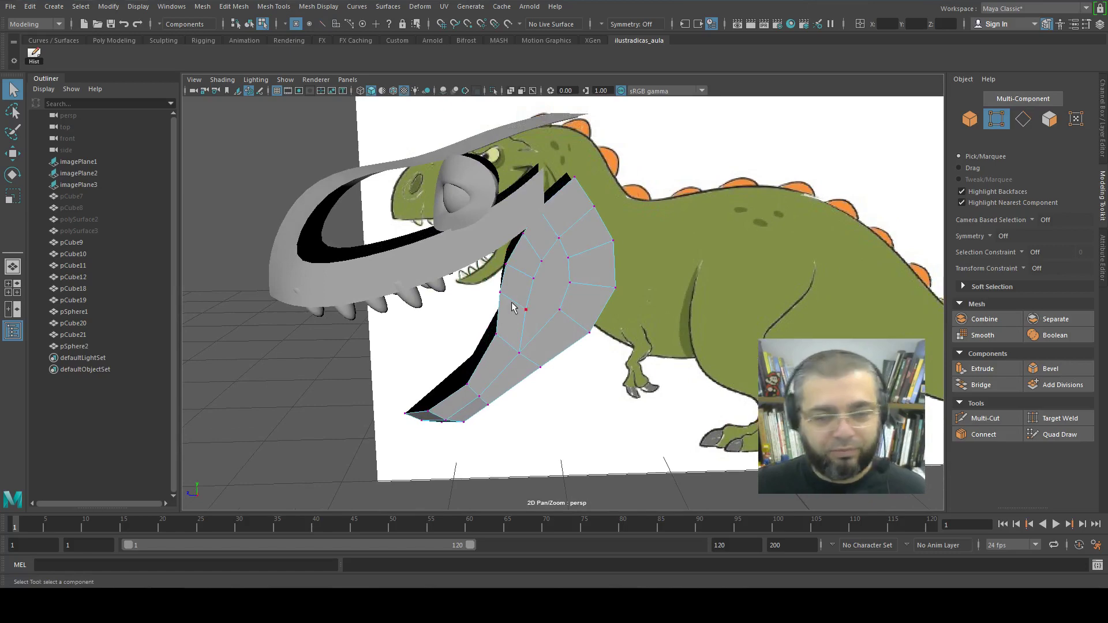
pyautogui.keyDown('alt'); pyautogui.moveTo(551, 303); pyautogui.dragTo(552, 300); pyautogui.keyUp('alt')
# Pull a front-side jaw vertex slightly down and outward, and add a second vertex to the selection
pyautogui.click(544, 315)
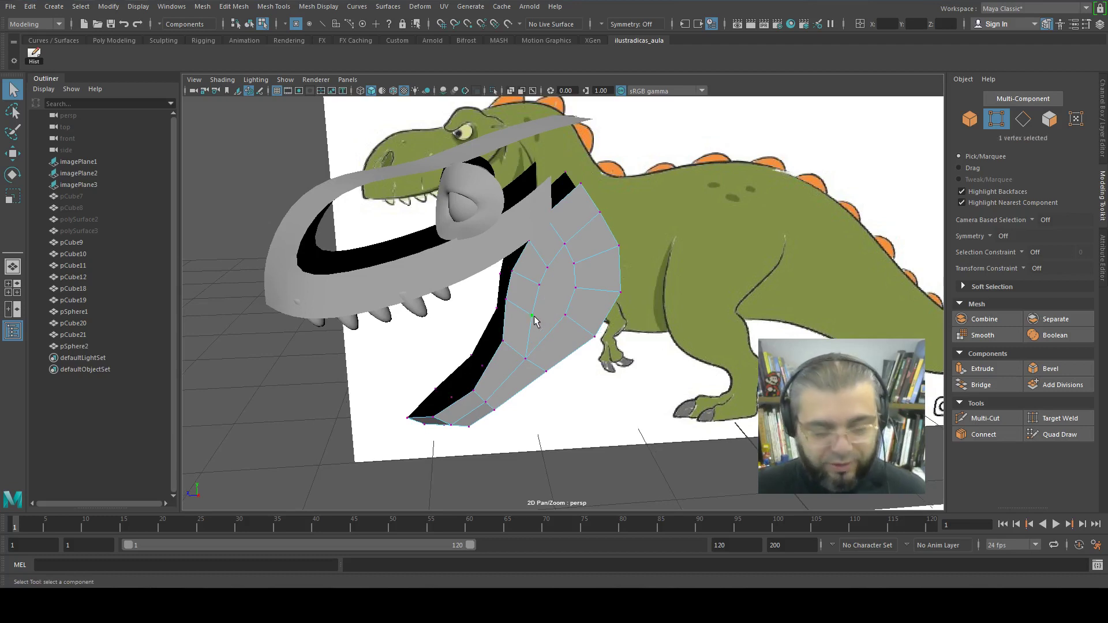
pyautogui.press('w')
pyautogui.moveTo(502, 281); pyautogui.dragTo(521, 305)
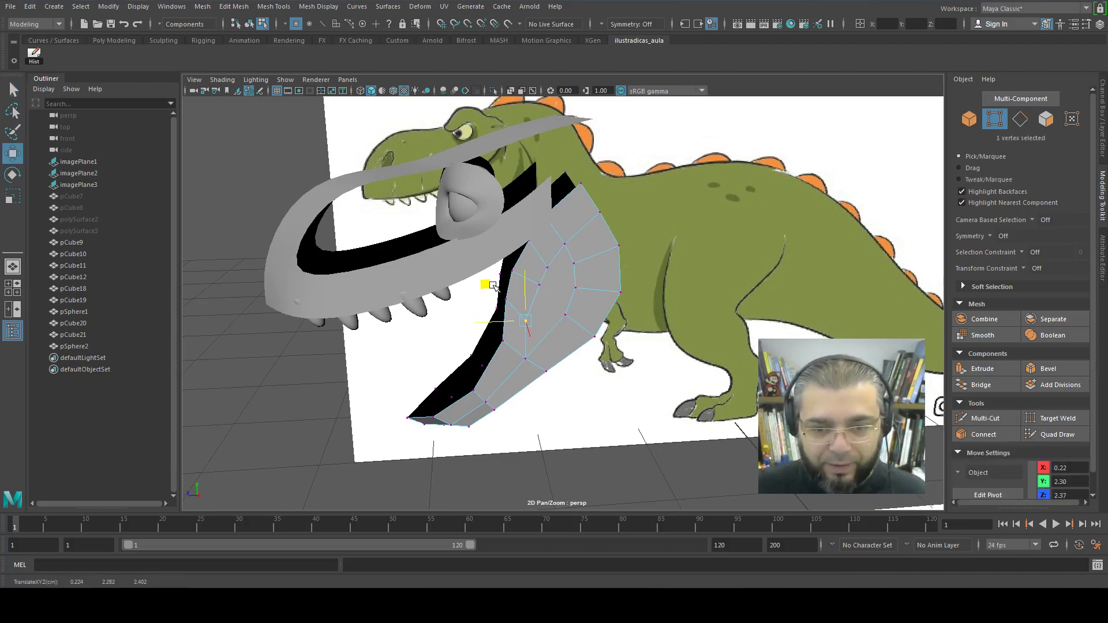
pyautogui.keyDown('shift'); pyautogui.click(564, 315); pyautogui.keyUp('shift')
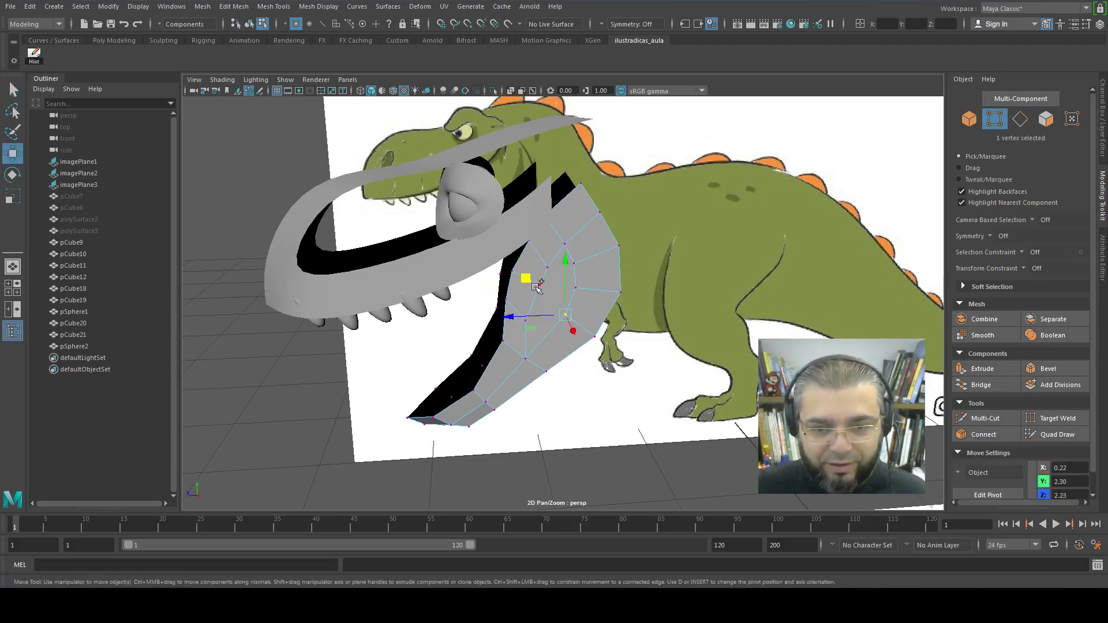
# Connect the two selected vertices with a new edge and nudge a front-edge vertex down
pyautogui.click(984, 434)
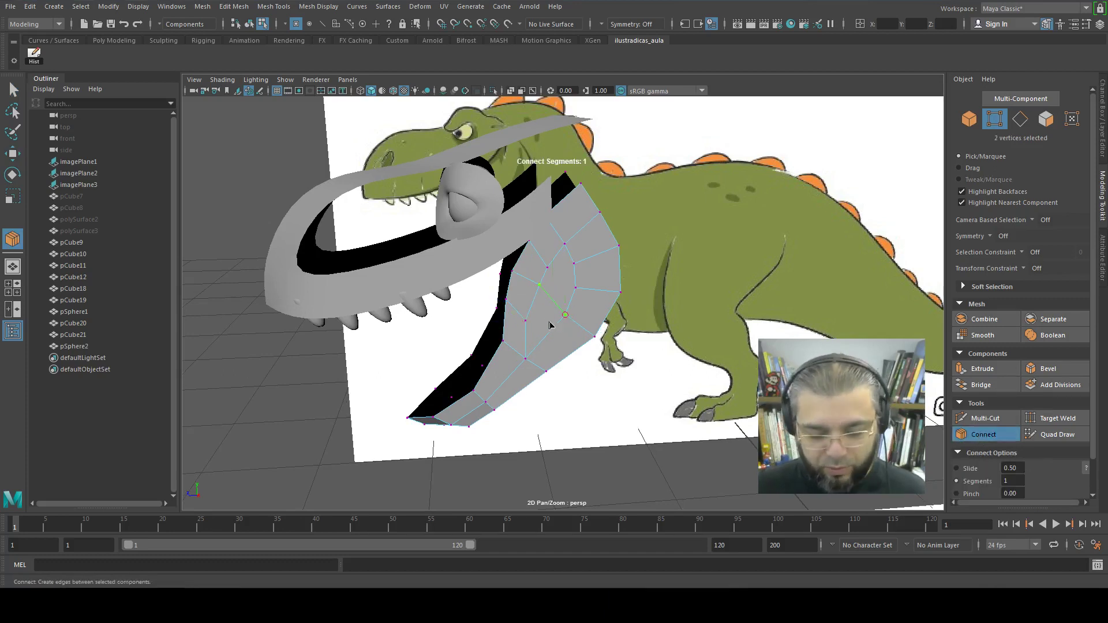
pyautogui.press('w')
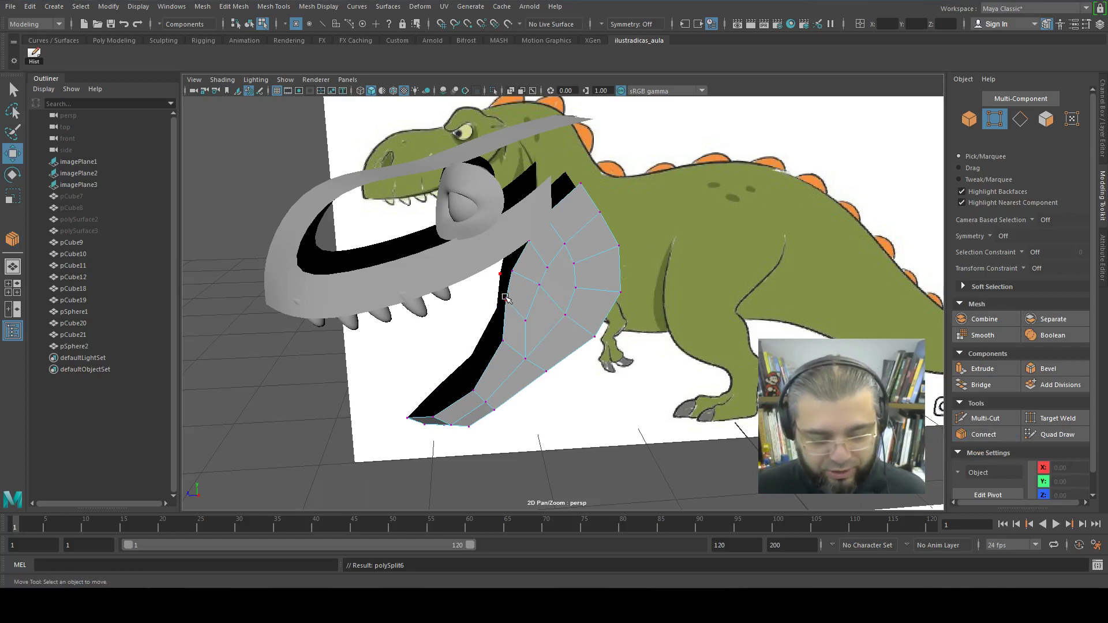
pyautogui.click(505, 304)
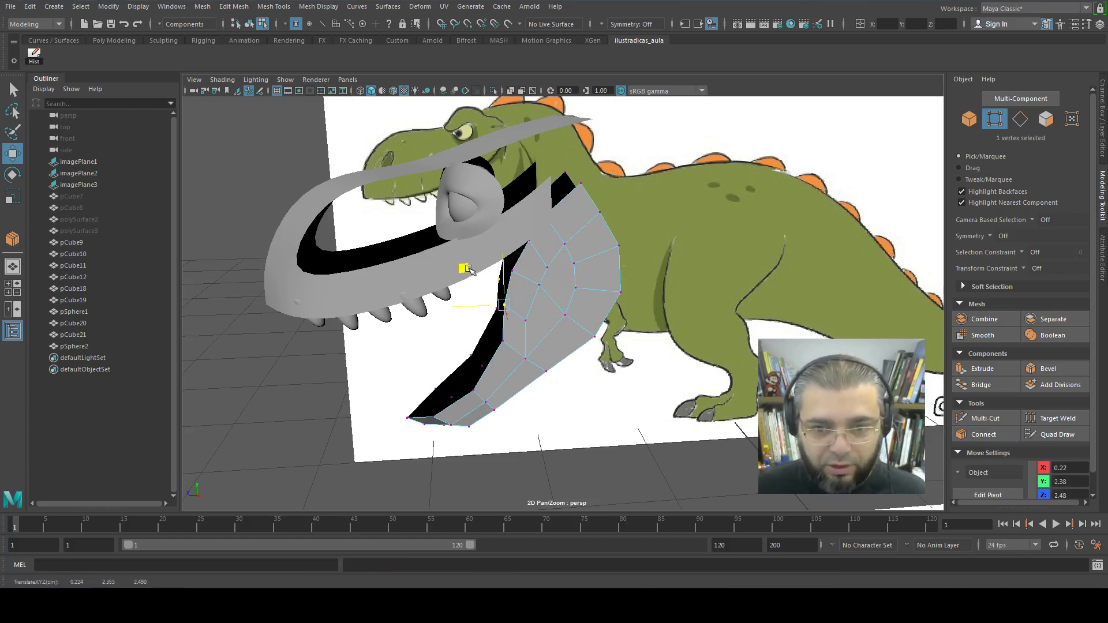
pyautogui.moveTo(469, 269); pyautogui.dragTo(468, 273)
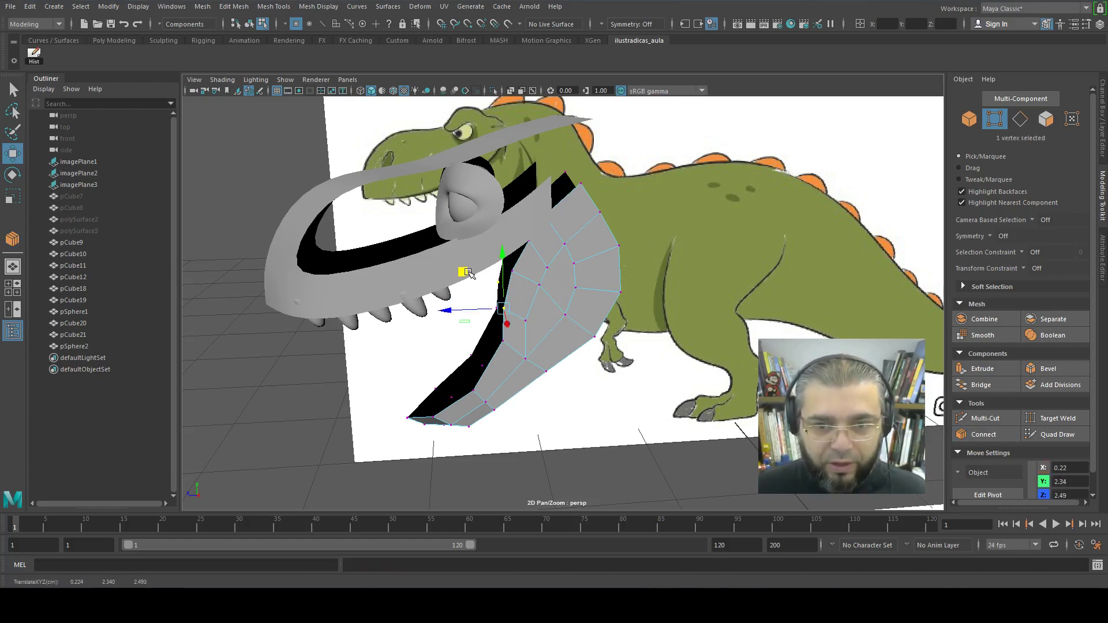
# Join two vertices near the top of the jaw with another new edge
pyautogui.click(577, 290)
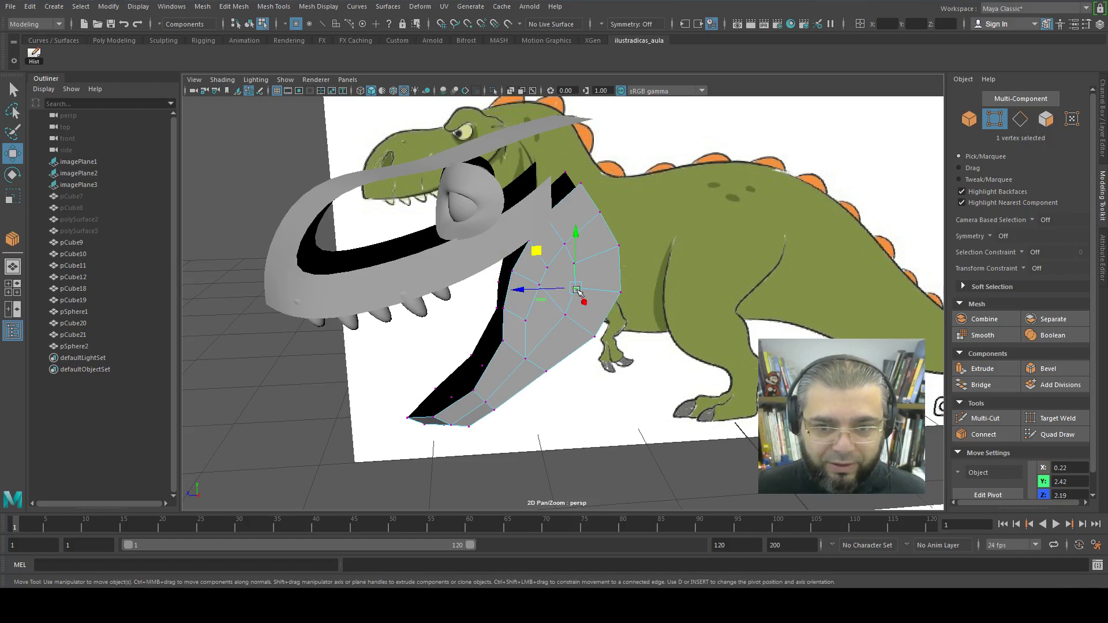
pyautogui.keyDown('shift'); pyautogui.click(549, 269); pyautogui.keyUp('shift')
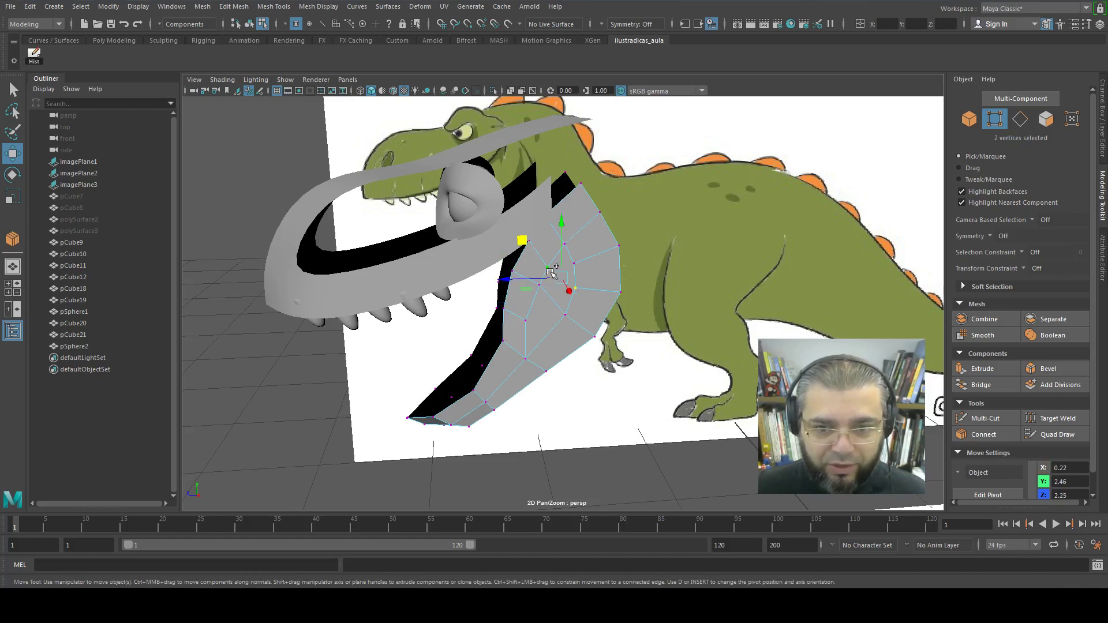
pyautogui.click(983, 434)
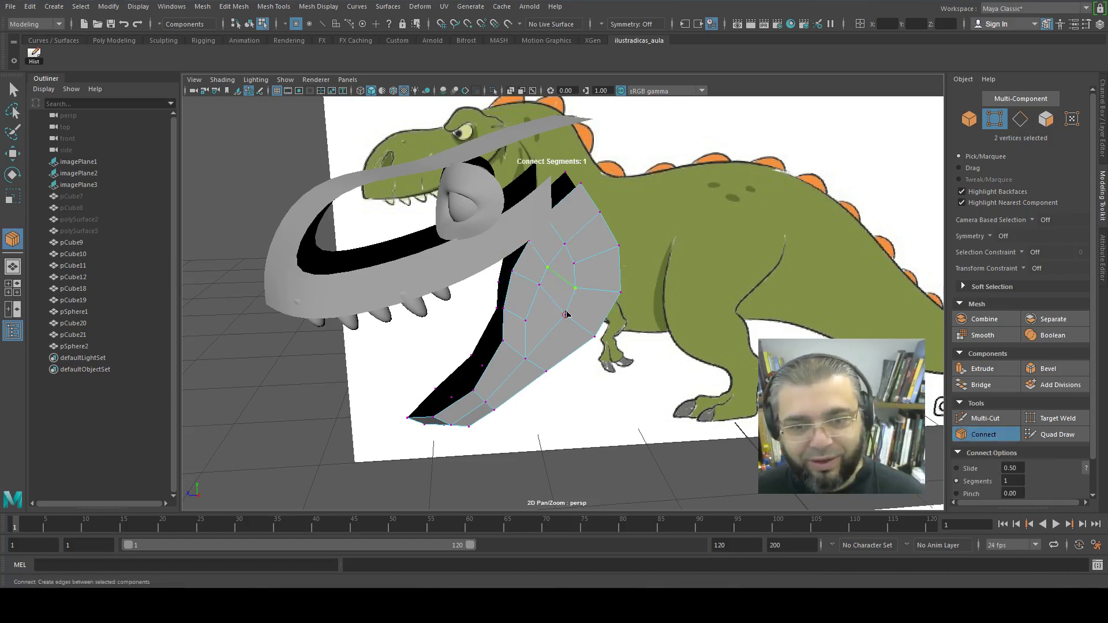
pyautogui.press('w')
# Try selecting jaw vertices and deleting a stray edge, then undo back
pyautogui.click(548, 301)
pyautogui.click(527, 243)
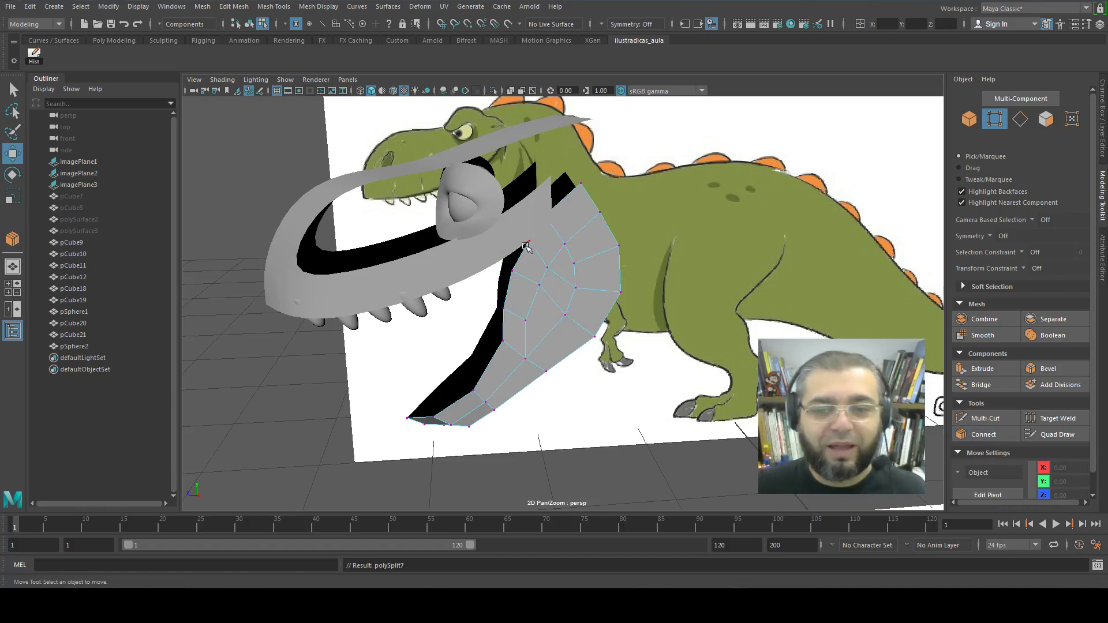
pyautogui.hotkey('ctrl', 'z')
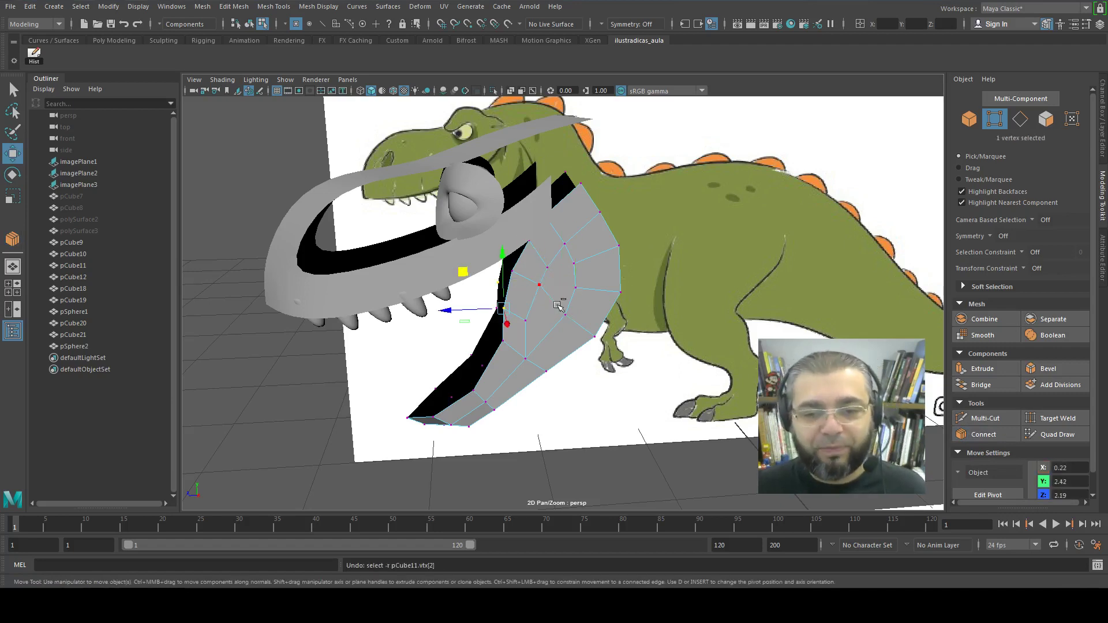
pyautogui.hotkey('ctrl', 'z')
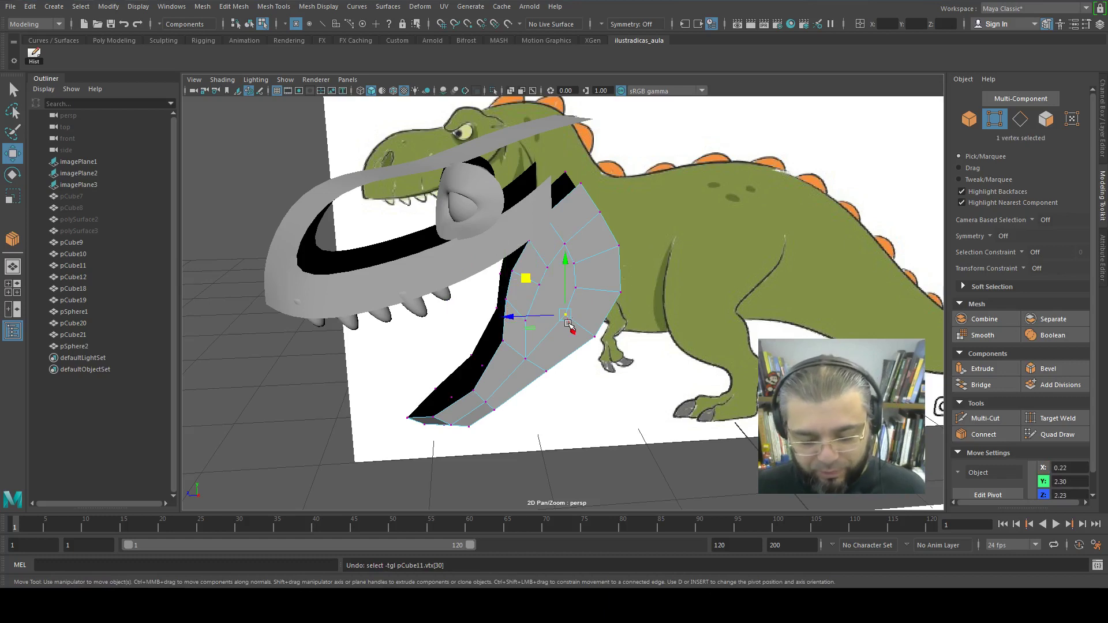
pyautogui.press('F10')
pyautogui.click(532, 284)
pyautogui.press('Delete')
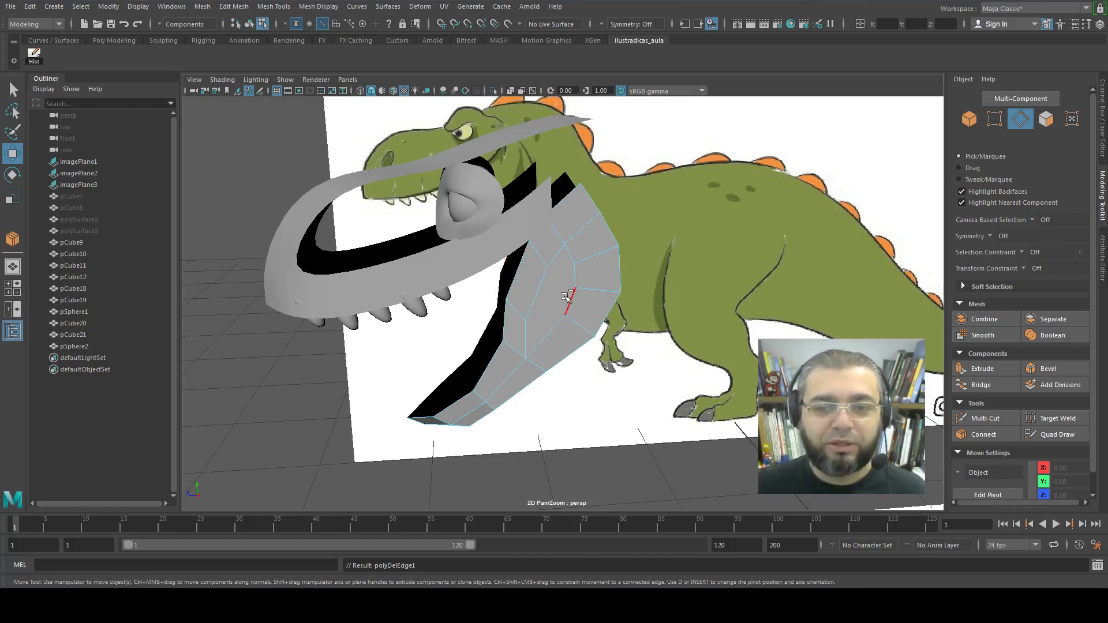
pyautogui.hotkey('ctrl', 'z')
# Connect two more vertex pairs across the middle of the jaw with new edges
pyautogui.press('F9')
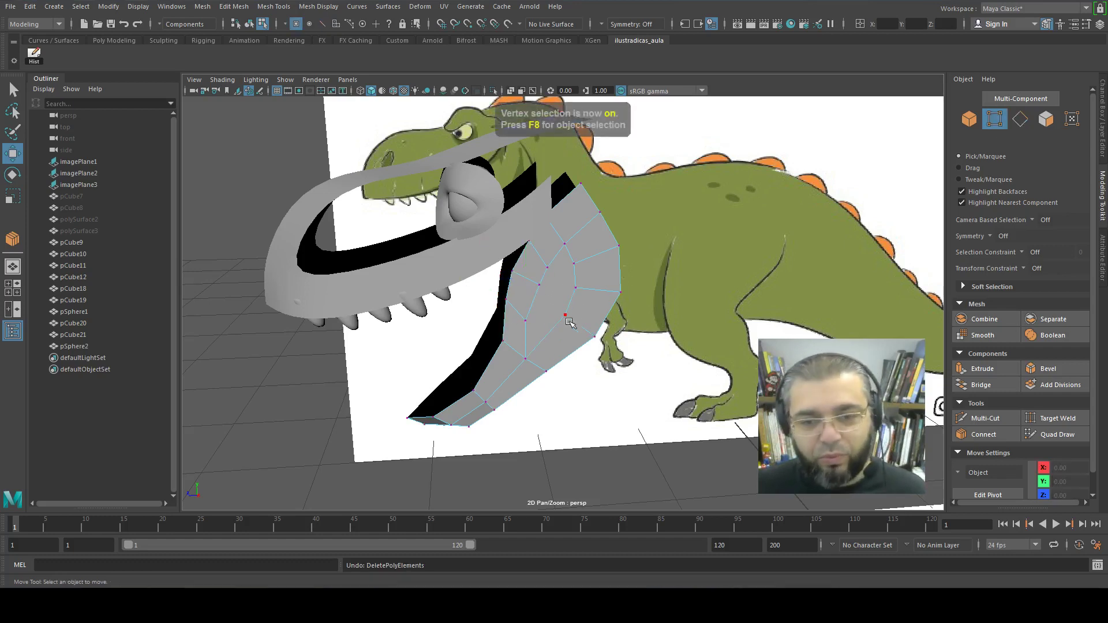
pyautogui.click(568, 320)
pyautogui.keyDown('shift'); pyautogui.click(540, 287); pyautogui.keyUp('shift')
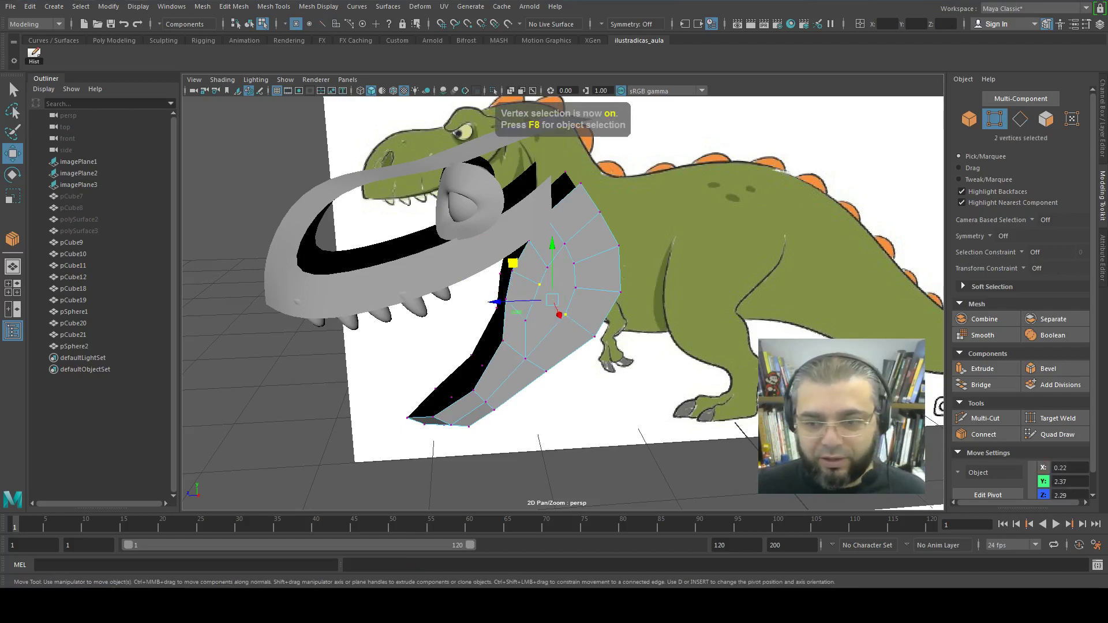
pyautogui.click(978, 437)
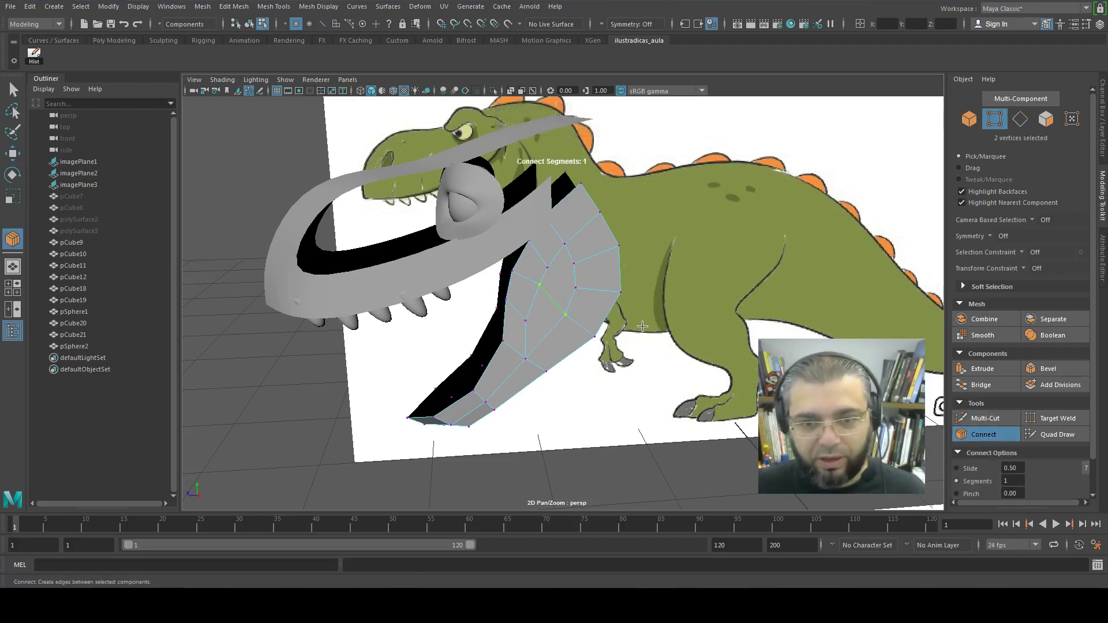
pyautogui.press('w')
pyautogui.moveTo(575, 293); pyautogui.dragTo(553, 276)
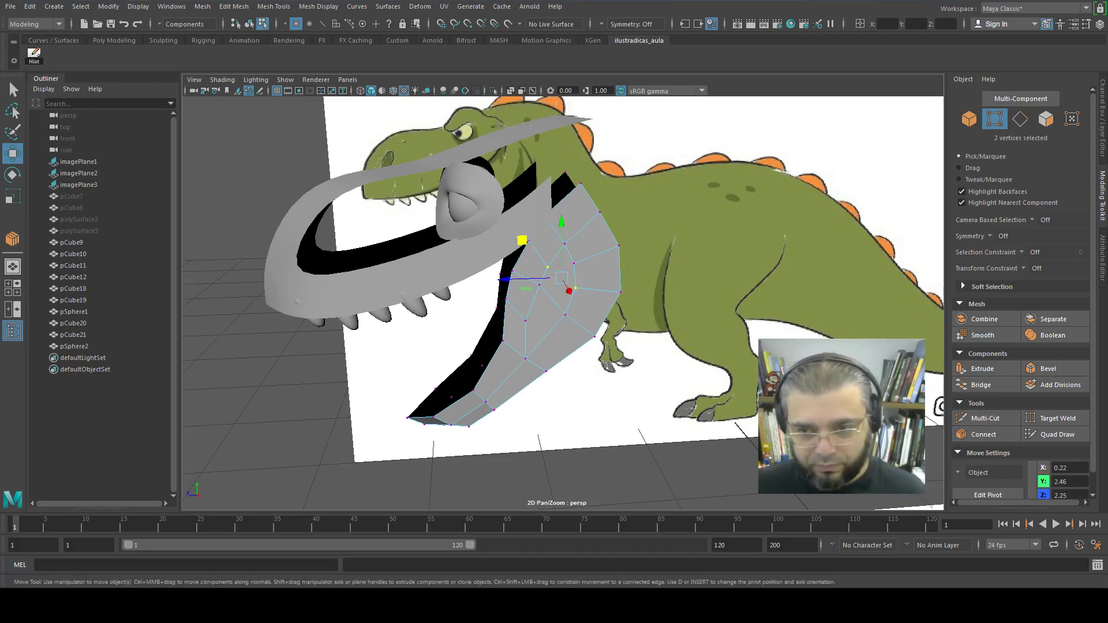
pyautogui.click(984, 434)
pyautogui.press('w')
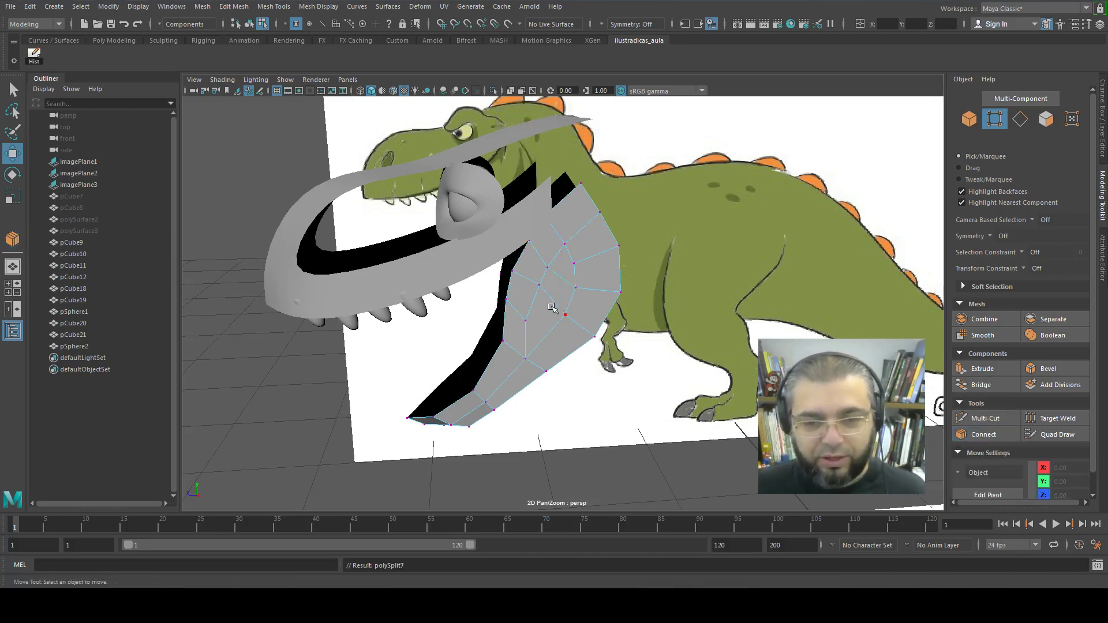
pyautogui.click(342, 80)
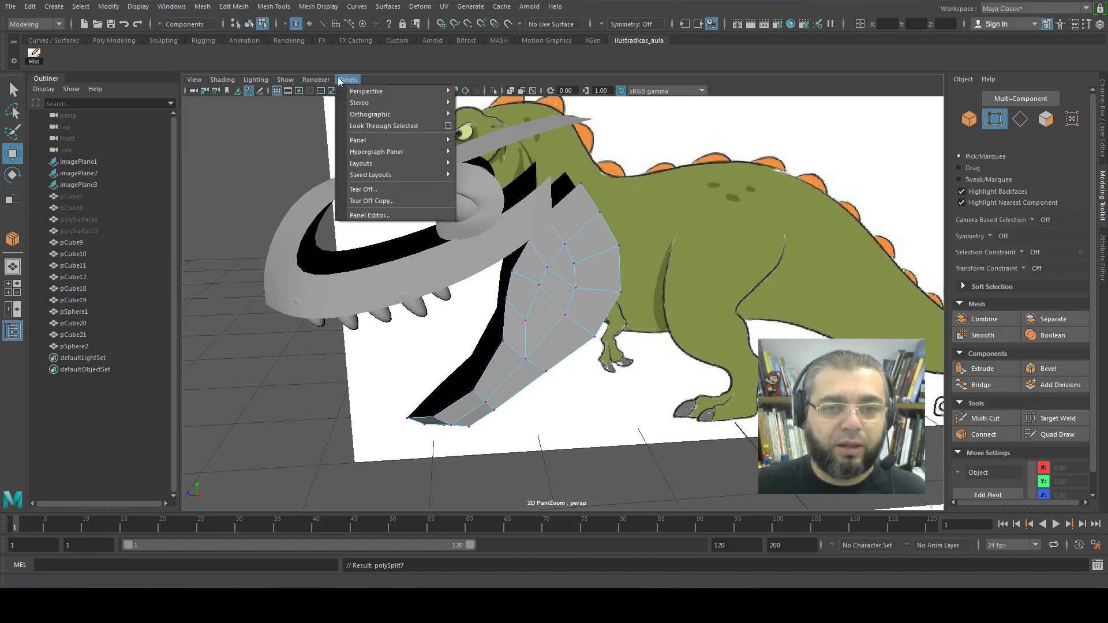
pyautogui.moveTo(371, 113)
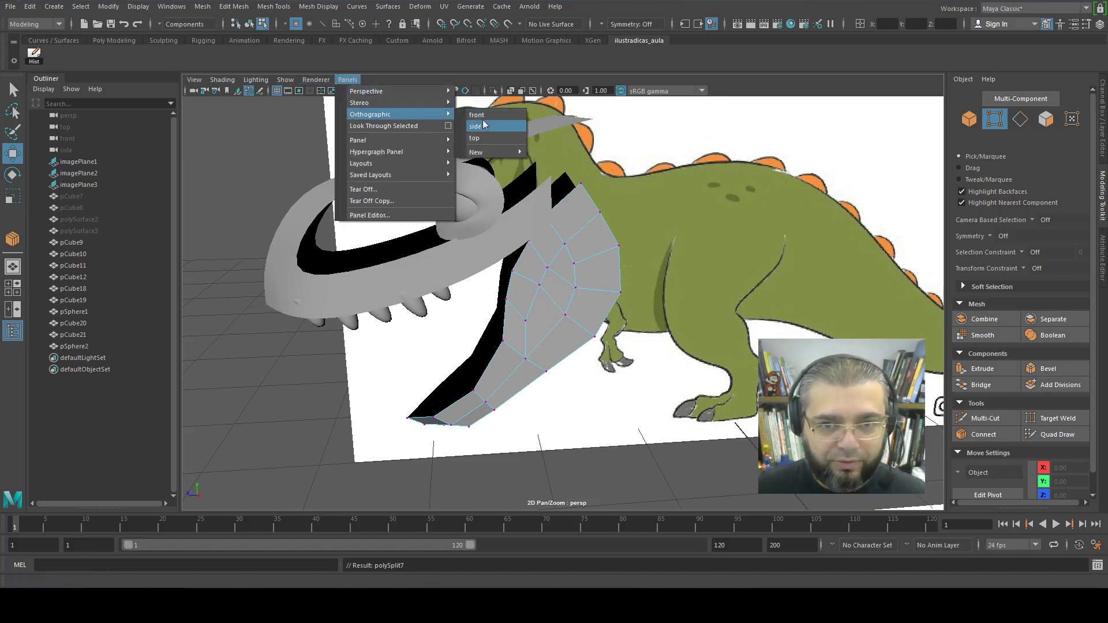
# In the side view, move the upper-edge and jaw-tip vertices onto the reference outline
pyautogui.click(483, 125)
pyautogui.press('F9')
pyautogui.click(546, 308)
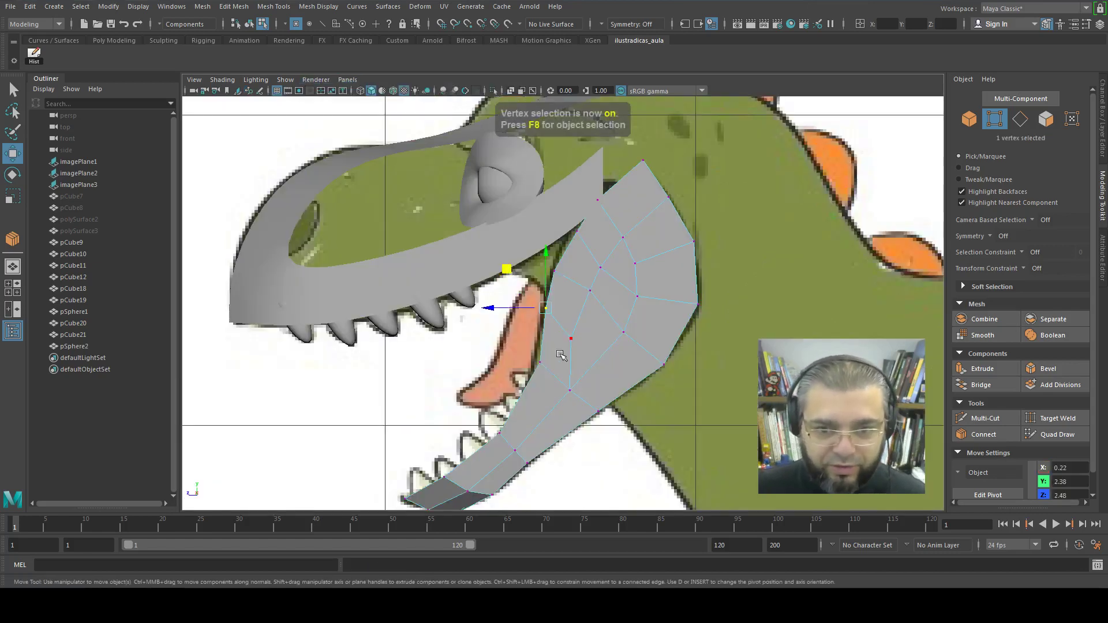
pyautogui.scroll(2, 561, 355)
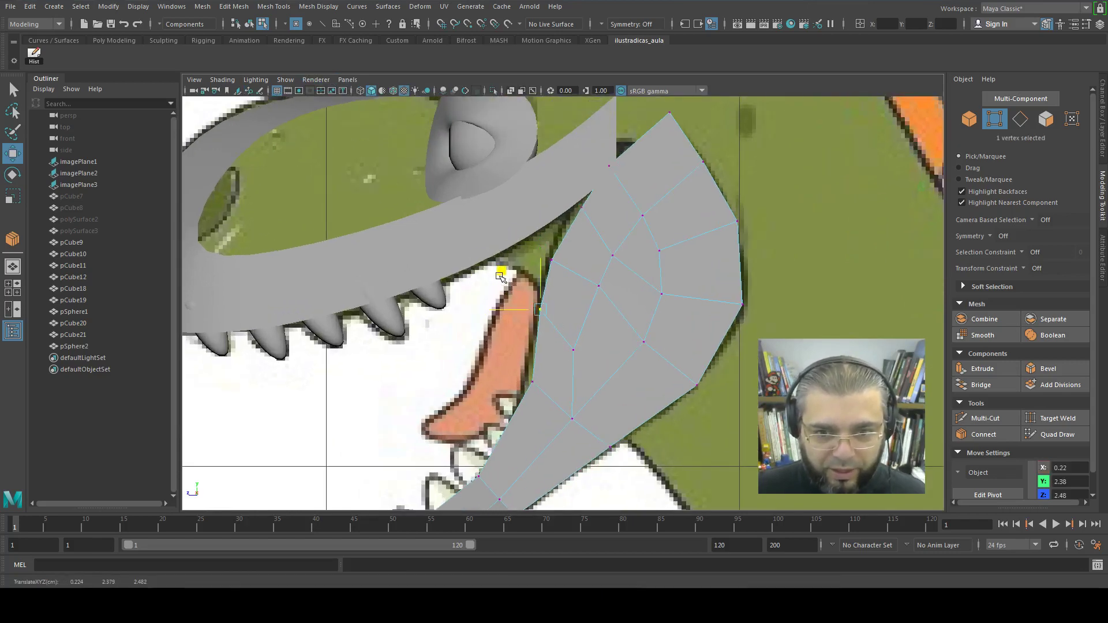
pyautogui.moveTo(501, 272); pyautogui.dragTo(497, 287)
pyautogui.keyDown('alt'); pyautogui.moveTo(494, 358); pyautogui.dragTo(575, 224, button='middle'); pyautogui.keyUp('alt')
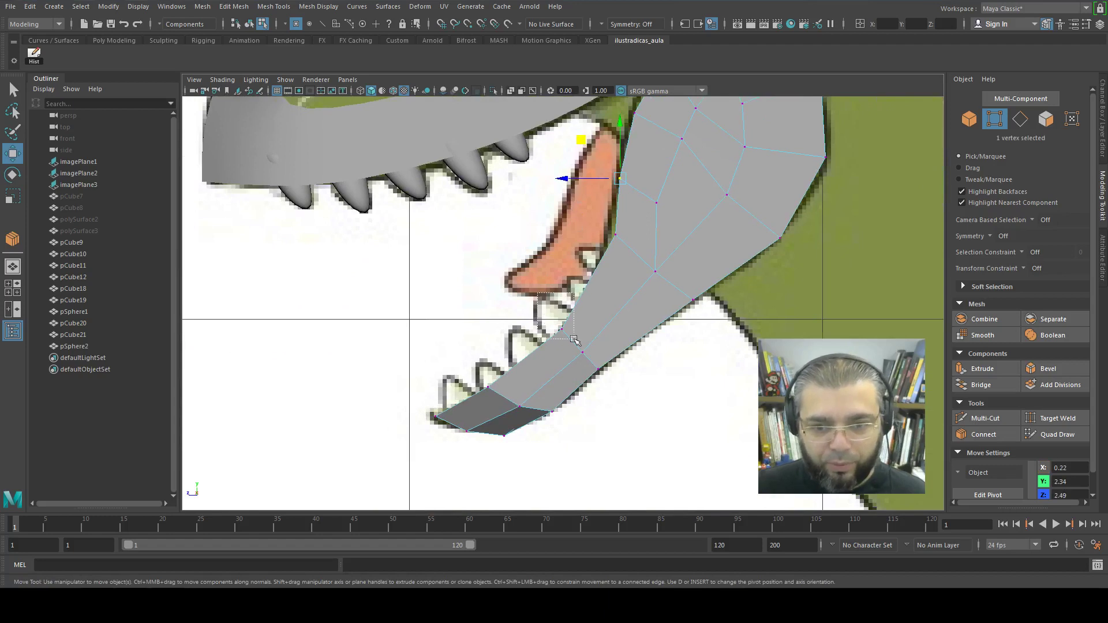
pyautogui.moveTo(575, 339); pyautogui.dragTo(612, 398)
pyautogui.moveTo(541, 309); pyautogui.dragTo(526, 324, button='middle')
# Adjust vertices further up the jaw, near the teeth and along the upper edge to match the drawing
pyautogui.moveTo(605, 215); pyautogui.dragTo(684, 311)
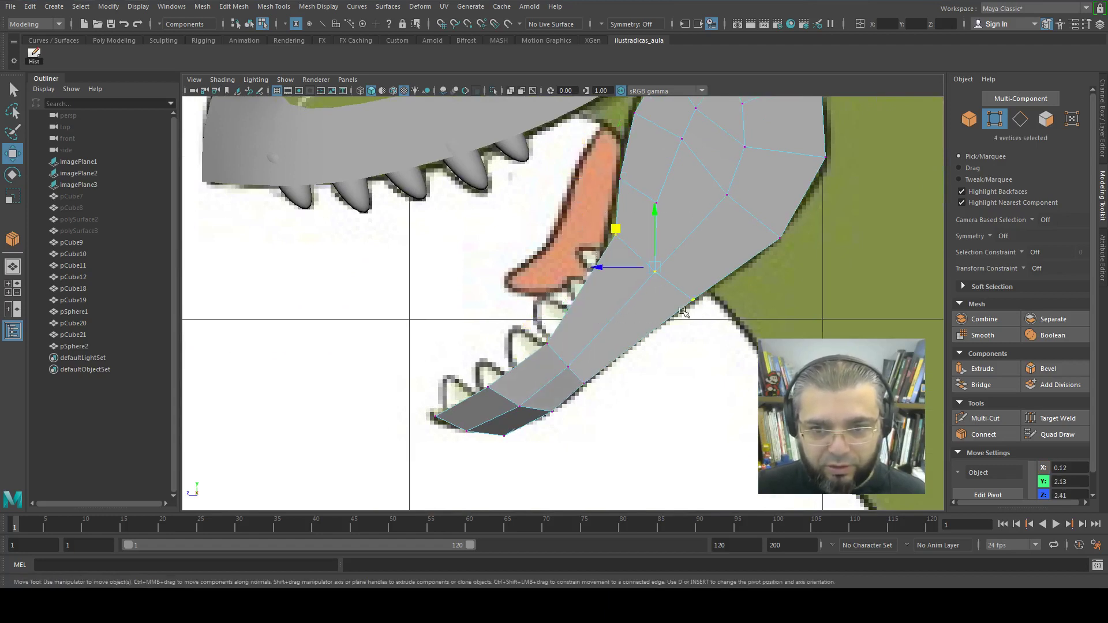
pyautogui.moveTo(683, 312); pyautogui.dragTo(550, 330, button='middle')
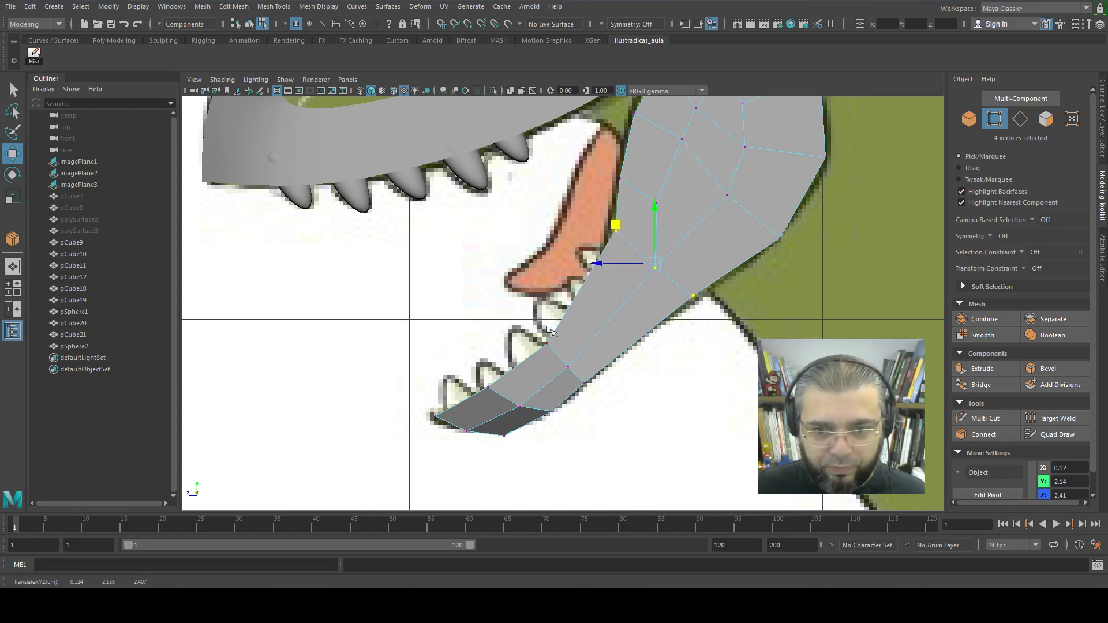
pyautogui.moveTo(600, 397); pyautogui.dragTo(540, 338)
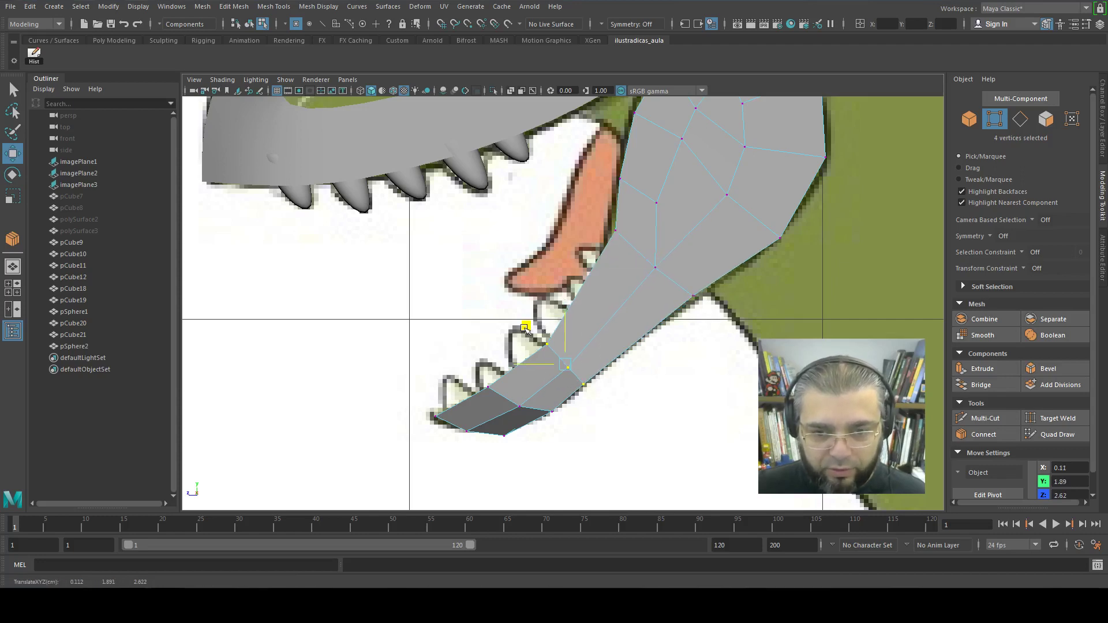
pyautogui.moveTo(526, 331)
pyautogui.mouseDown(button='middle')
pyautogui.moveTo(584, 311)
pyautogui.moveTo(606, 357)
pyautogui.mouseUp(button='middle')
pyautogui.moveTo(568, 236); pyautogui.dragTo(608, 274)
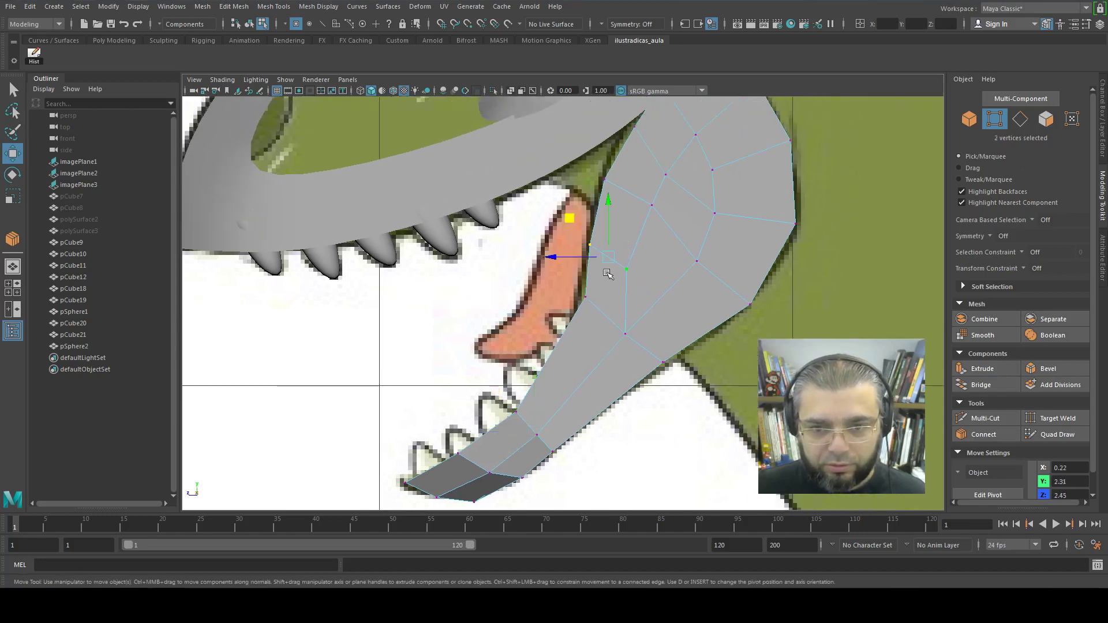
pyautogui.moveTo(566, 217); pyautogui.dragTo(567, 204, button='middle')
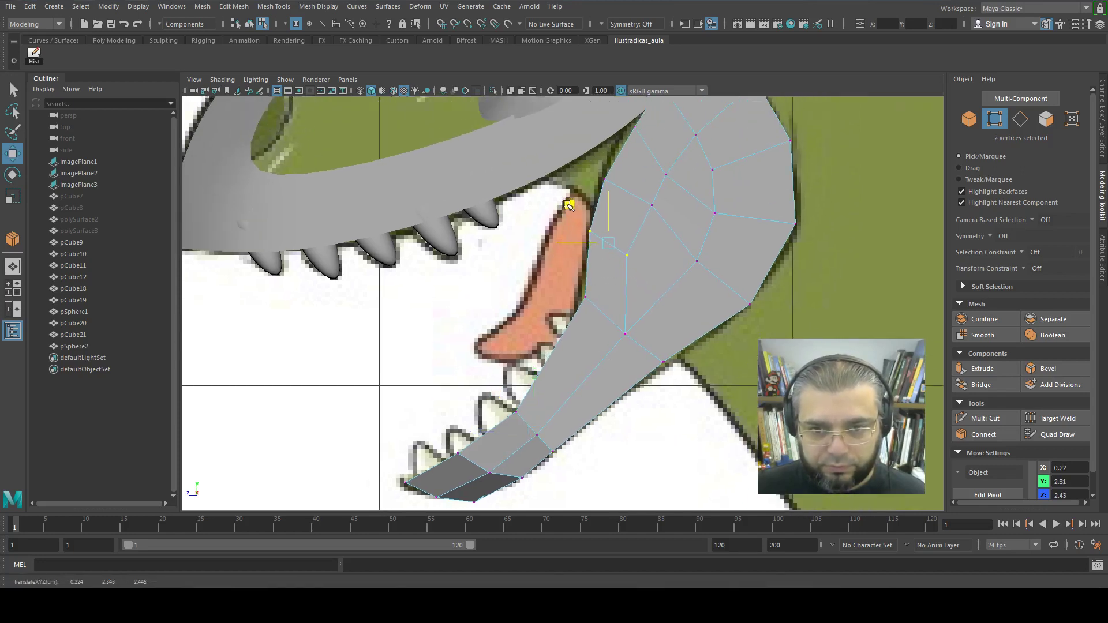
pyautogui.click(638, 211)
pyautogui.moveTo(615, 173)
pyautogui.mouseDown(button='middle')
pyautogui.moveTo(601, 180)
pyautogui.moveTo(631, 157)
pyautogui.moveTo(602, 187)
pyautogui.mouseUp(button='middle')
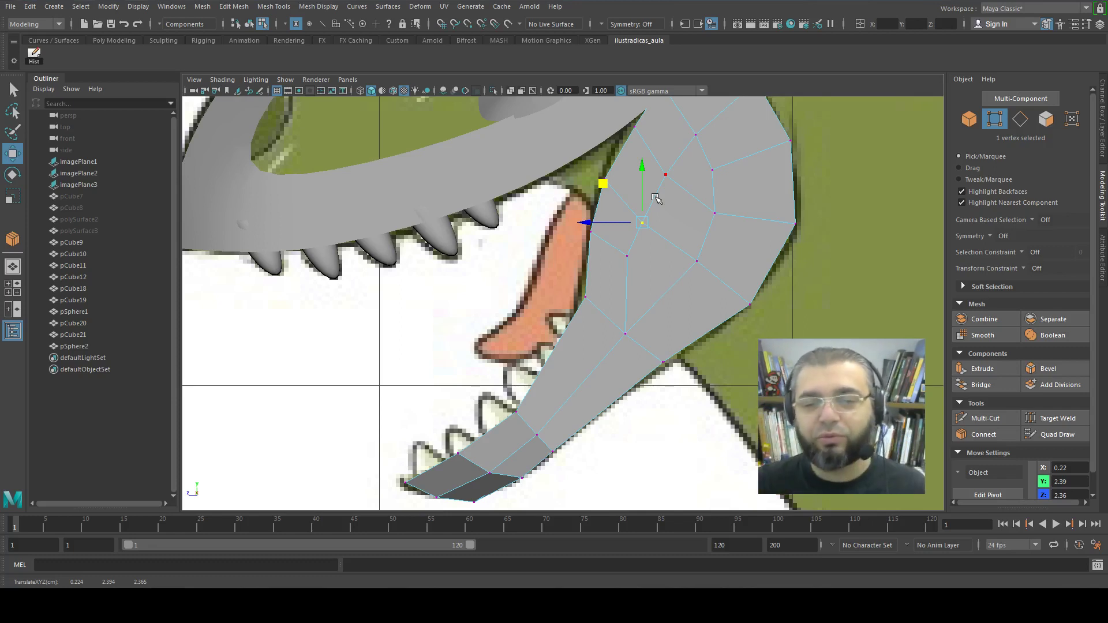
pyautogui.moveTo(656, 198)
pyautogui.mouseDown(button='middle')
pyautogui.moveTo(605, 187)
pyautogui.moveTo(612, 207)
pyautogui.mouseUp(button='middle')
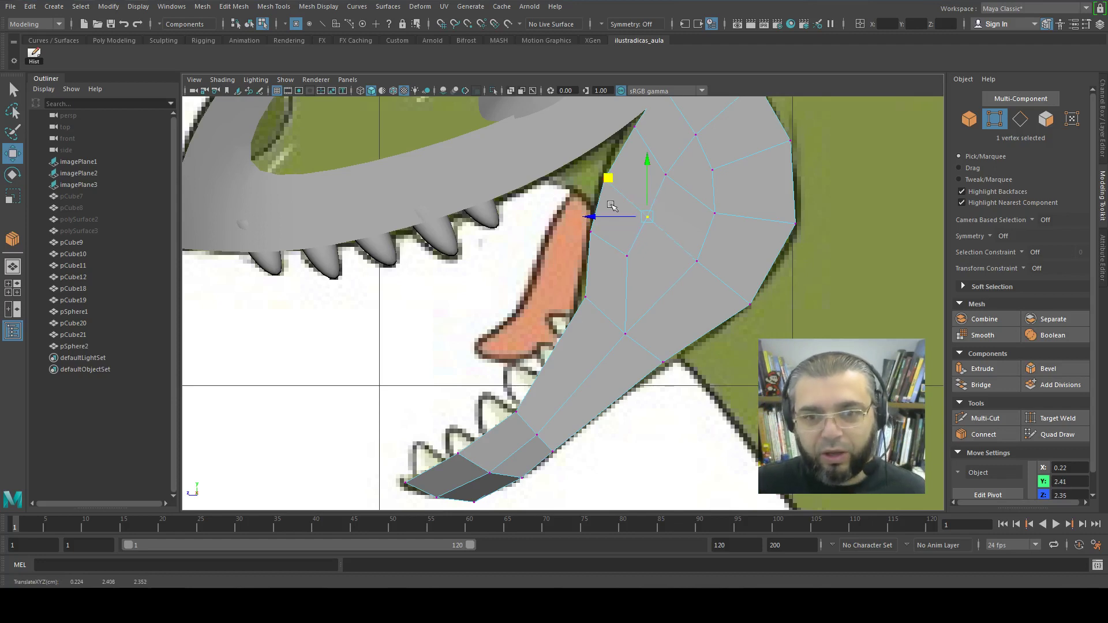
# Reshape the middle and back of the jaw, moving edge and corner vertices onto the outline
pyautogui.click(624, 332)
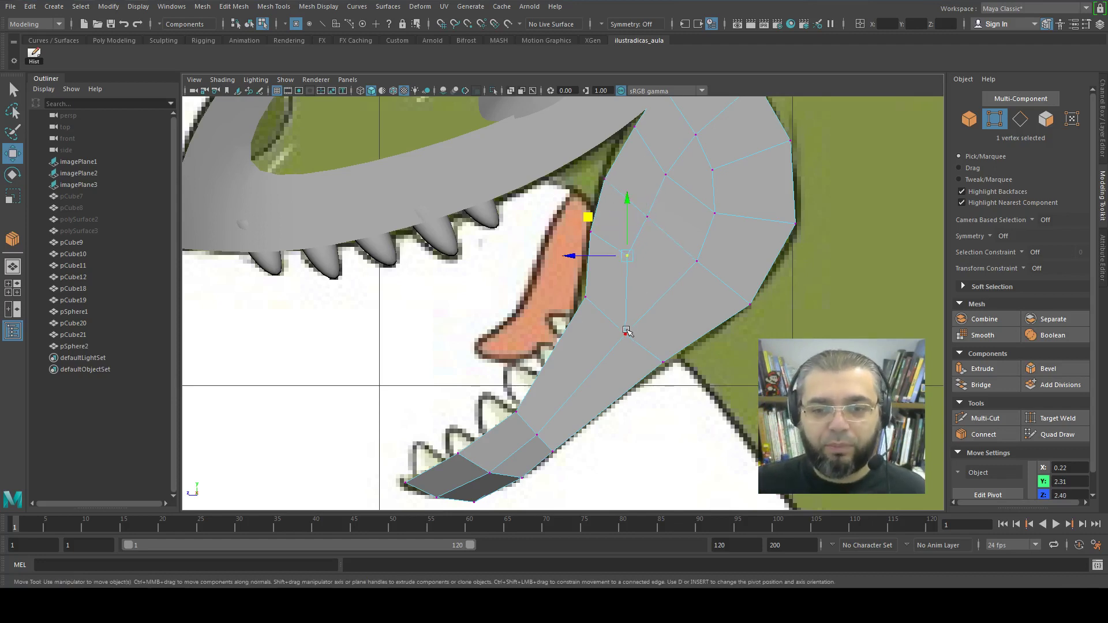
pyautogui.moveTo(581, 283); pyautogui.dragTo(591, 284, button='middle')
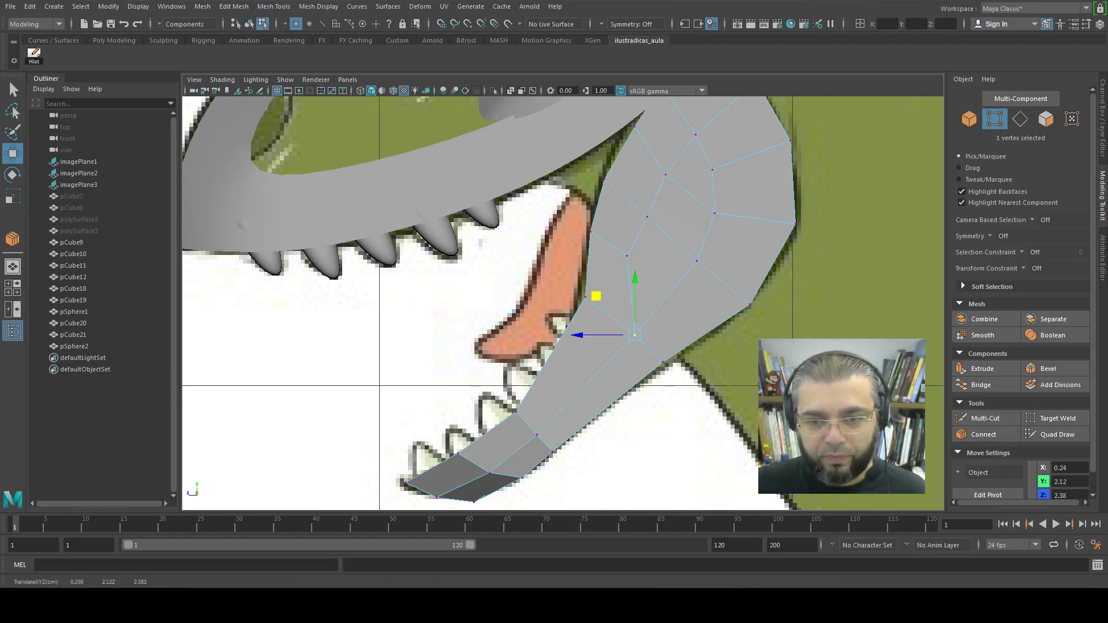
pyautogui.moveTo(785, 343); pyautogui.dragTo(668, 275)
pyautogui.moveTo(691, 250); pyautogui.dragTo(673, 249, button='middle')
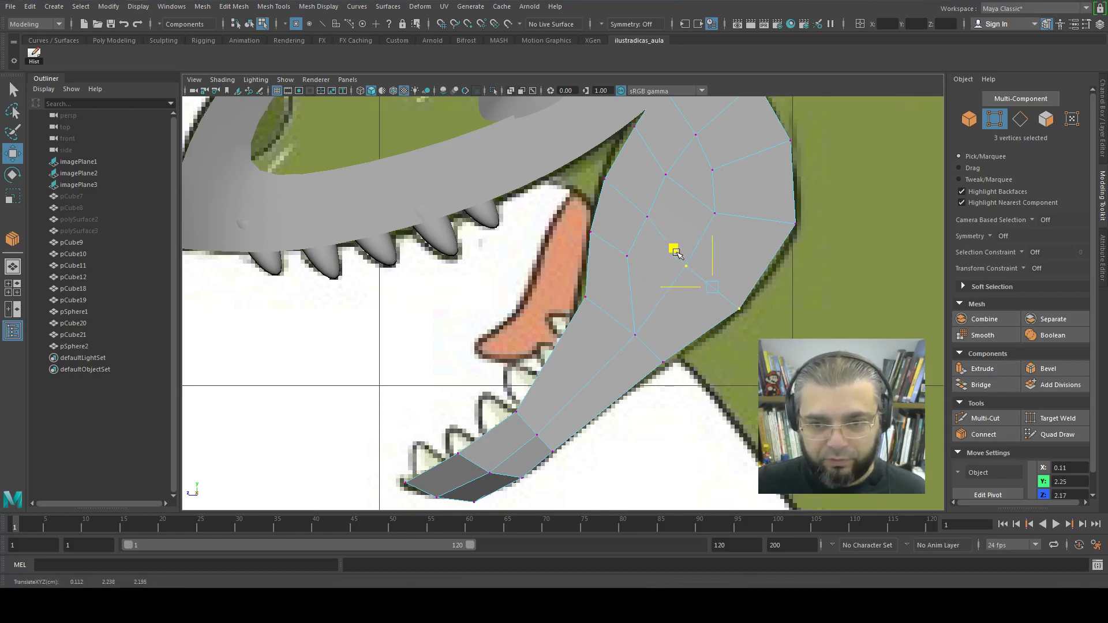
pyautogui.moveTo(811, 212); pyautogui.dragTo(775, 225)
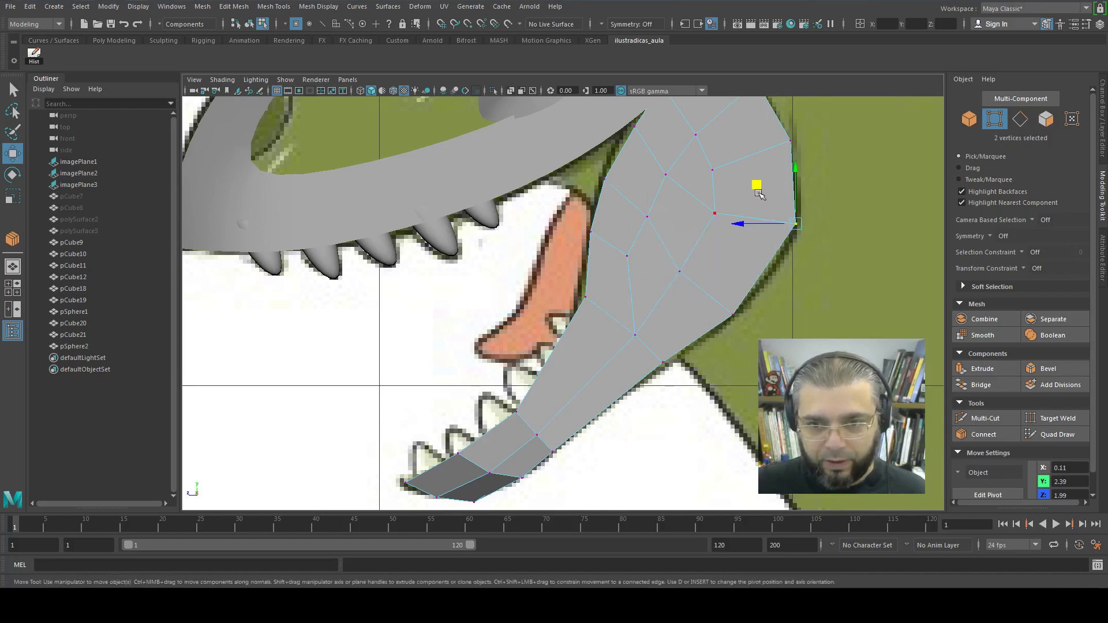
pyautogui.moveTo(759, 194); pyautogui.dragTo(750, 221, button='middle')
pyautogui.moveTo(811, 124); pyautogui.dragTo(774, 148)
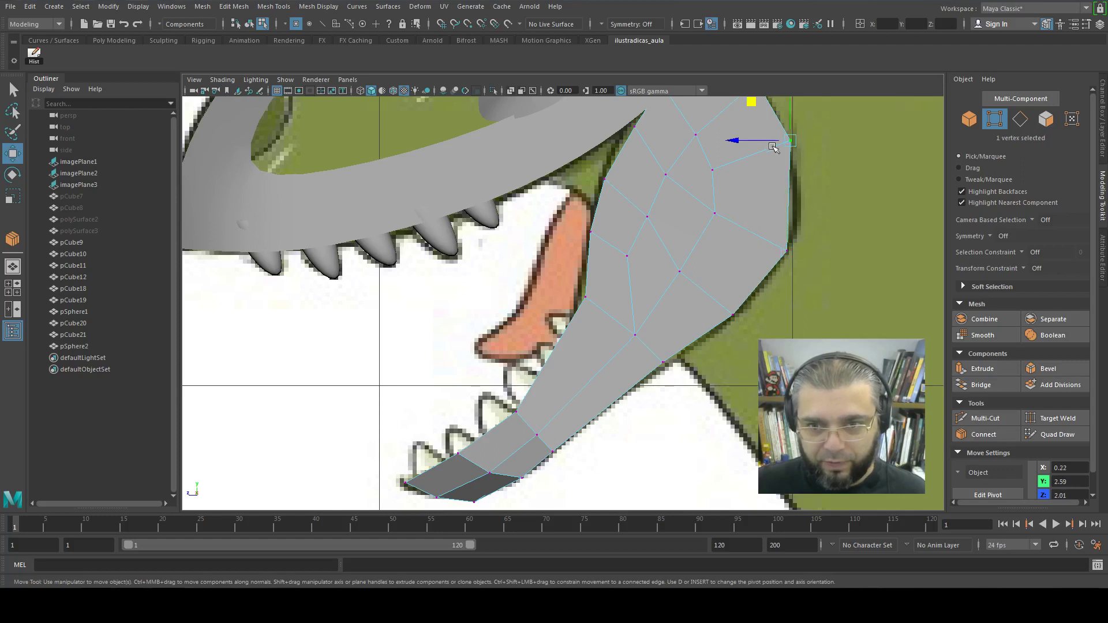
pyautogui.moveTo(755, 115); pyautogui.dragTo(758, 151, button='middle')
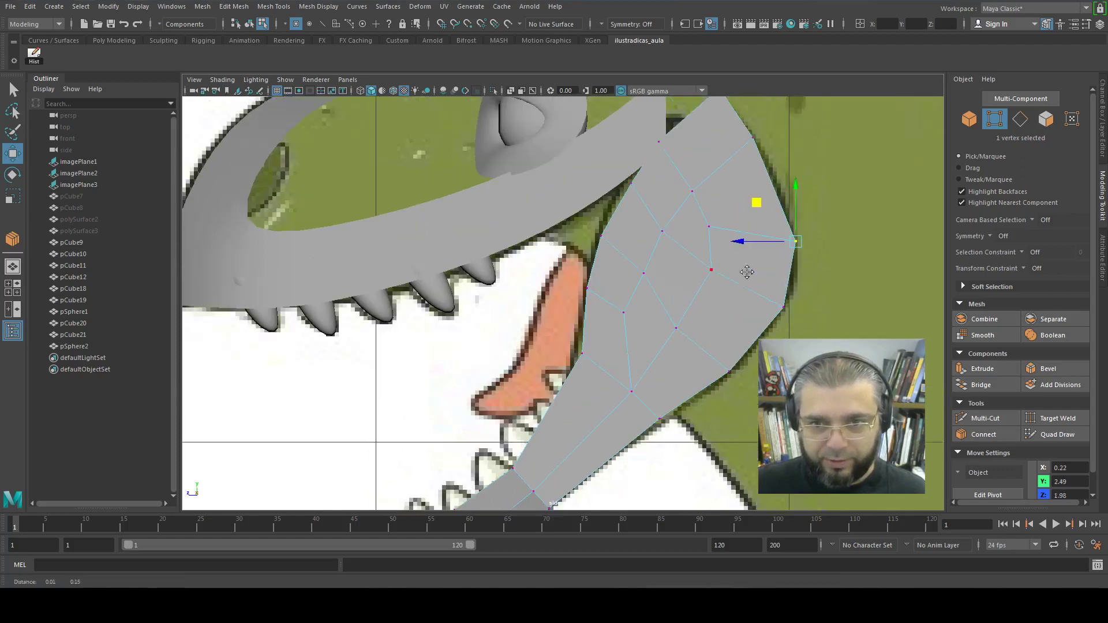
pyautogui.keyDown('alt'); pyautogui.moveTo(770, 87); pyautogui.dragTo(773, 145, button='middle'); pyautogui.keyUp('alt')
pyautogui.moveTo(773, 146); pyautogui.dragTo(739, 205)
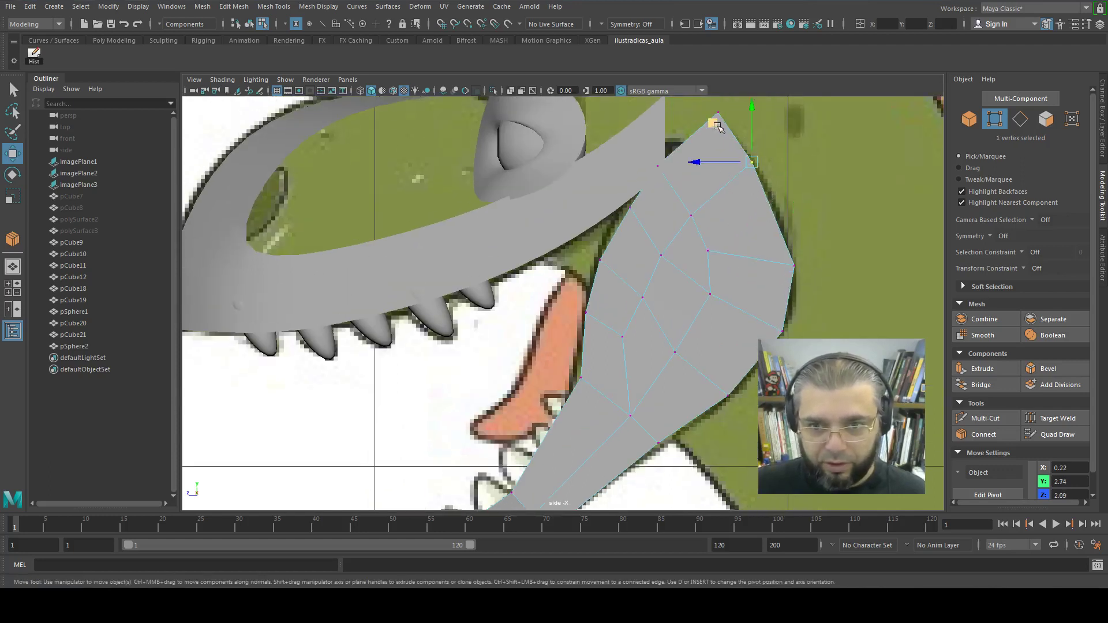
pyautogui.moveTo(719, 128); pyautogui.dragTo(725, 135, button='middle')
# Fine-tune inner, lower and front-edge vertices to even their spacing along the outline
pyautogui.click(709, 251)
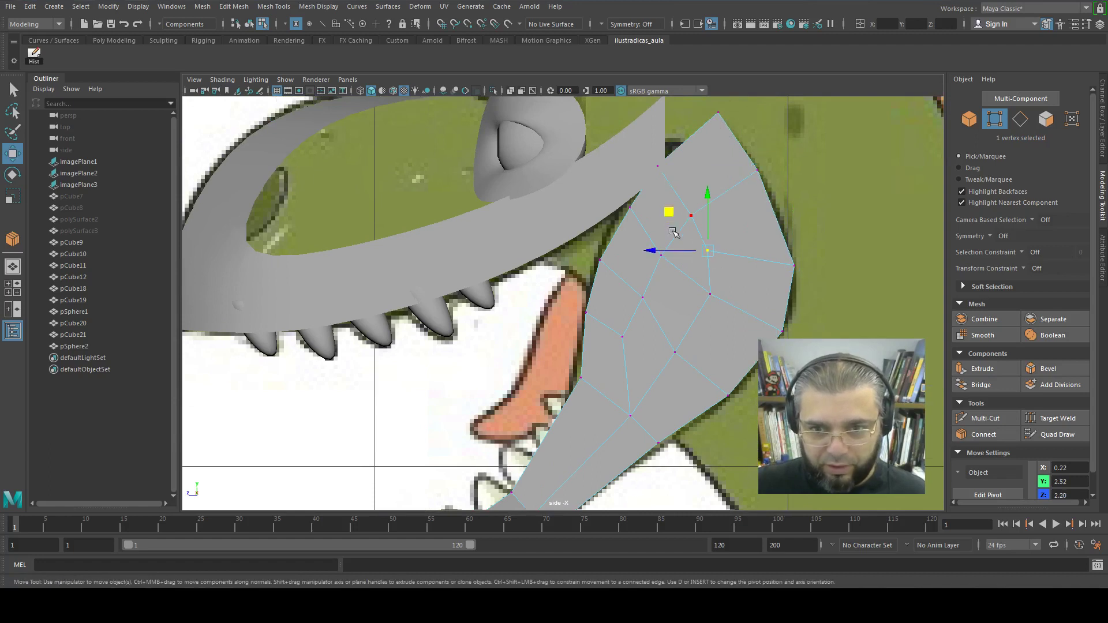
pyautogui.moveTo(668, 213)
pyautogui.mouseDown(button='middle')
pyautogui.moveTo(681, 228)
pyautogui.moveTo(673, 263)
pyautogui.moveTo(689, 264)
pyautogui.mouseUp(button='middle')
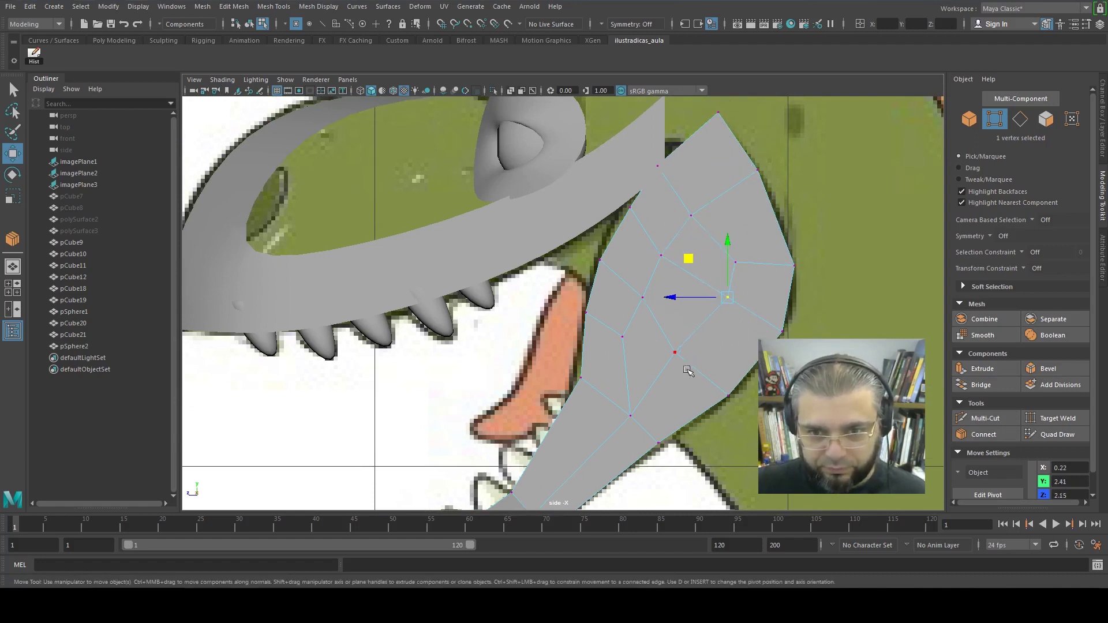
pyautogui.click(661, 347)
pyautogui.moveTo(636, 322); pyautogui.dragTo(648, 319, button='middle')
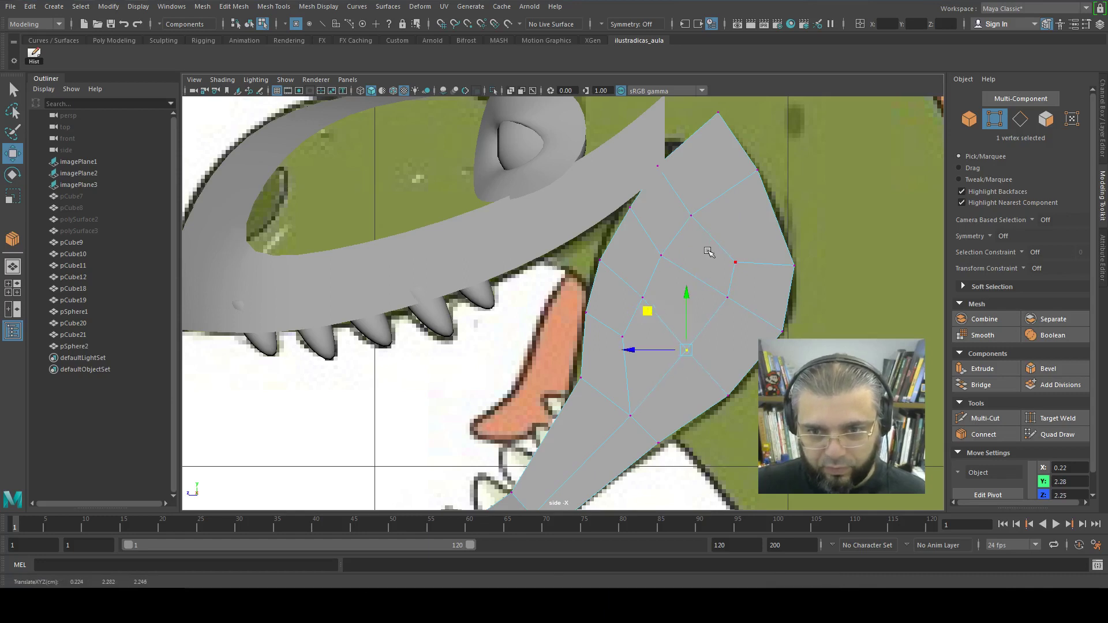
pyautogui.moveTo(710, 246); pyautogui.dragTo(751, 270)
pyautogui.moveTo(699, 229); pyautogui.dragTo(705, 226, button='middle')
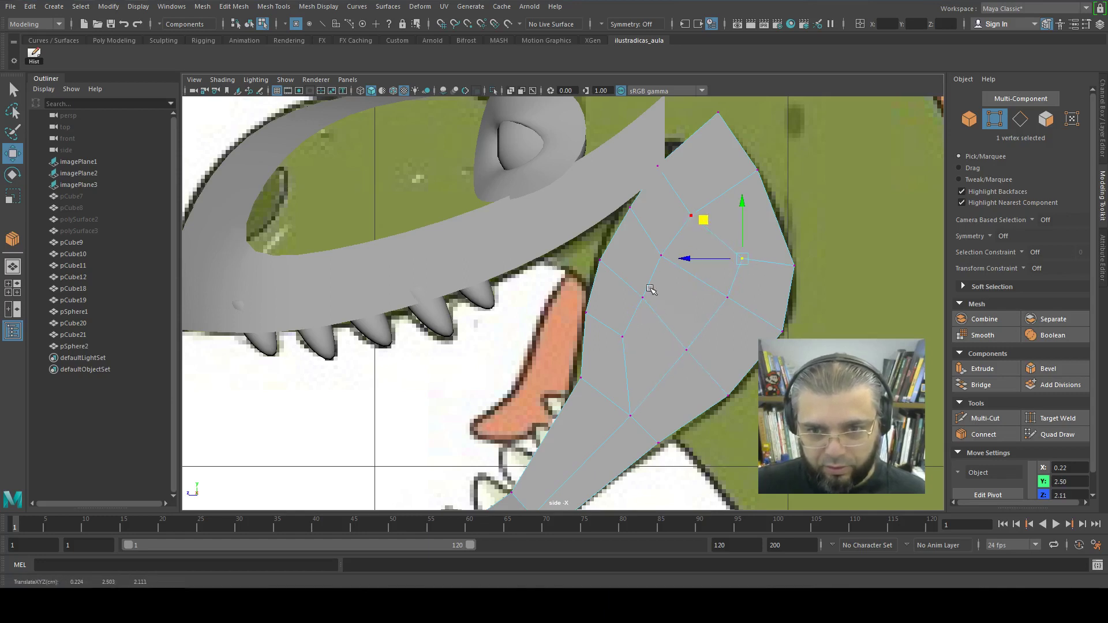
pyautogui.click(622, 337)
pyautogui.moveTo(583, 305); pyautogui.dragTo(587, 311, button='middle')
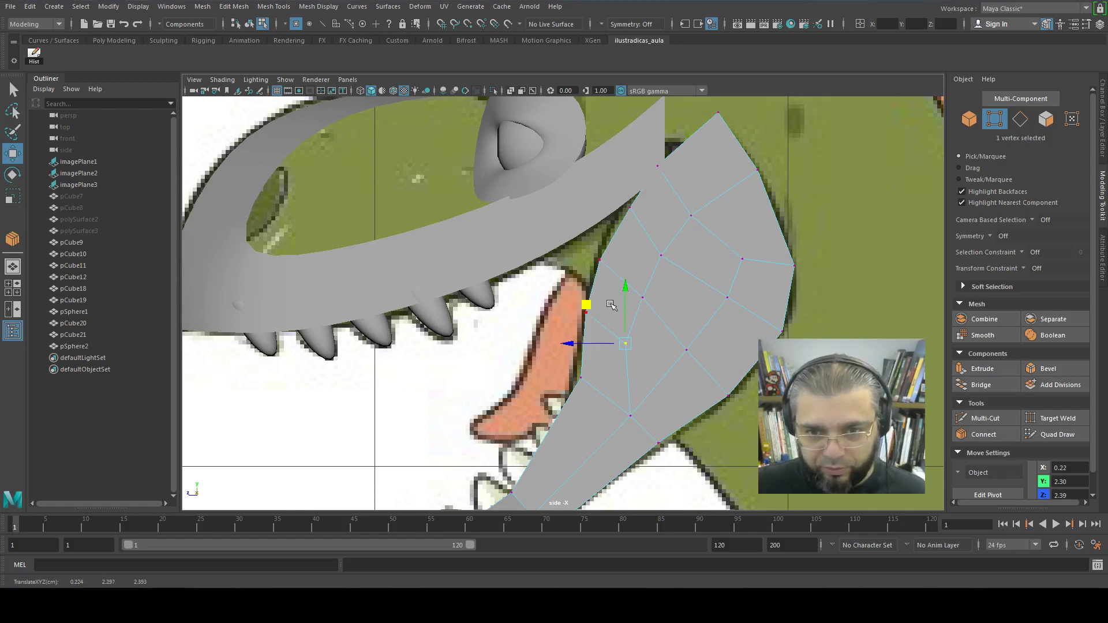
pyautogui.click(631, 417)
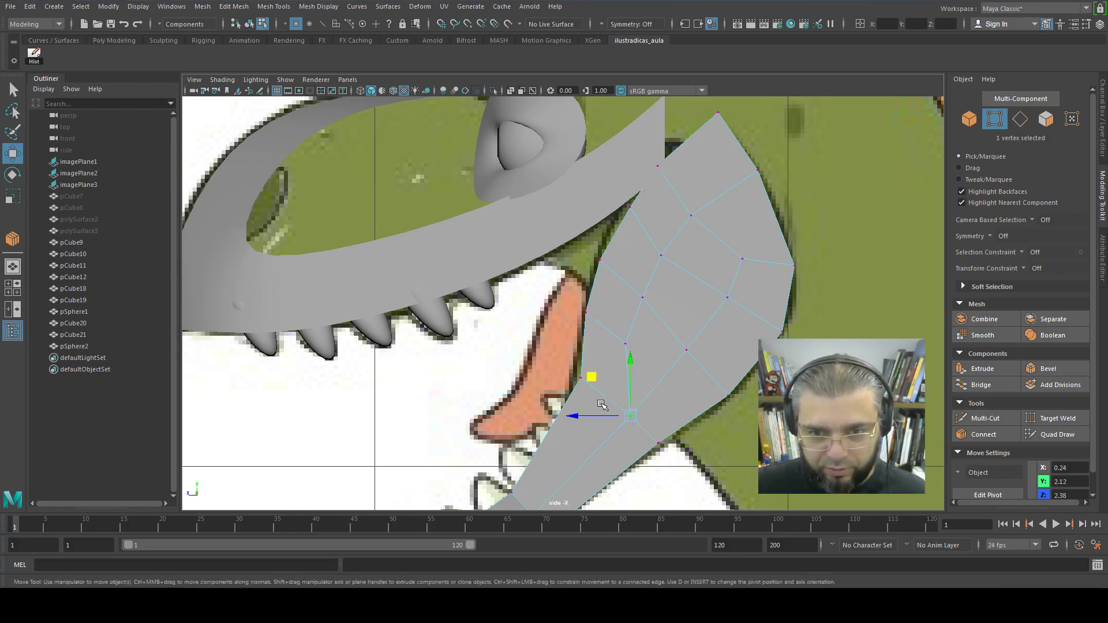
pyautogui.moveTo(596, 380); pyautogui.dragTo(598, 371, button='middle')
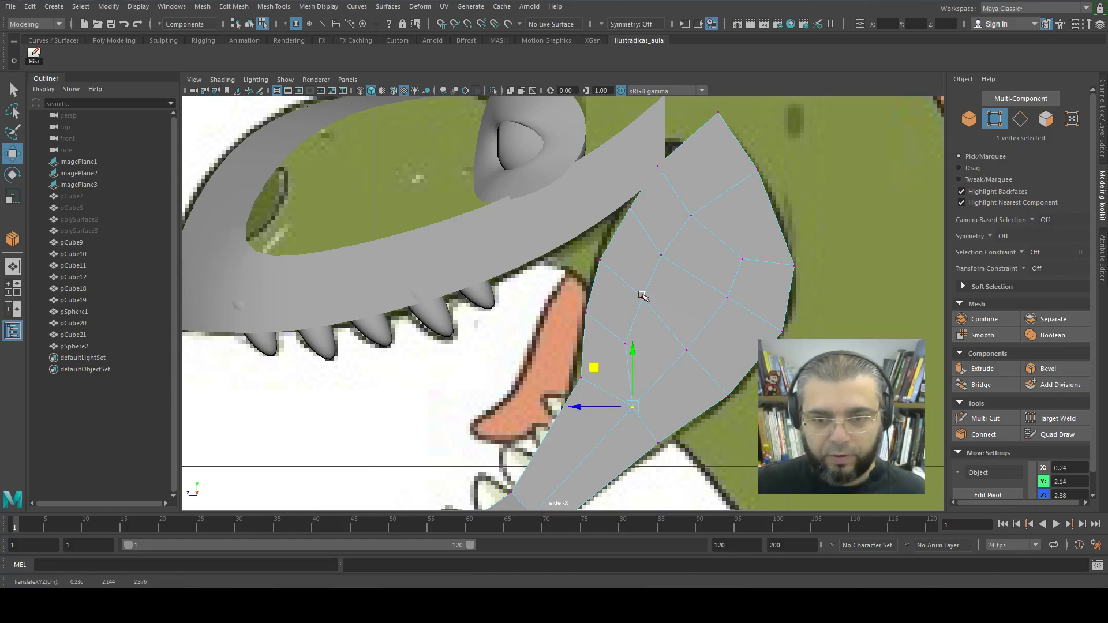
pyautogui.moveTo(610, 196); pyautogui.dragTo(639, 231)
pyautogui.moveTo(613, 189); pyautogui.dragTo(584, 168, button='middle')
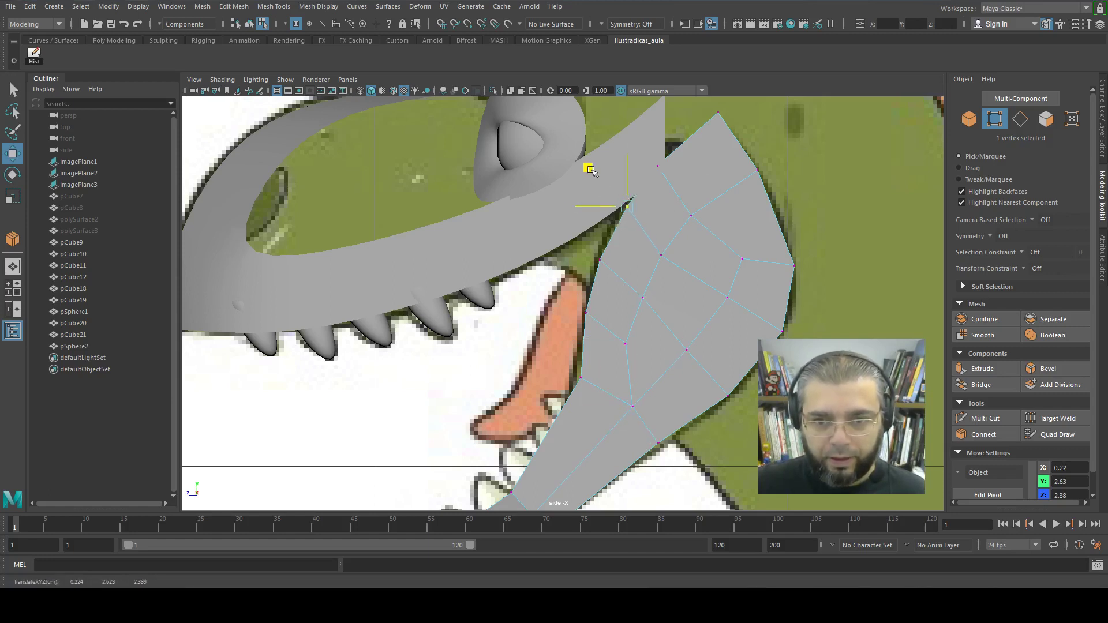
pyautogui.click(349, 80)
pyautogui.moveTo(381, 91)
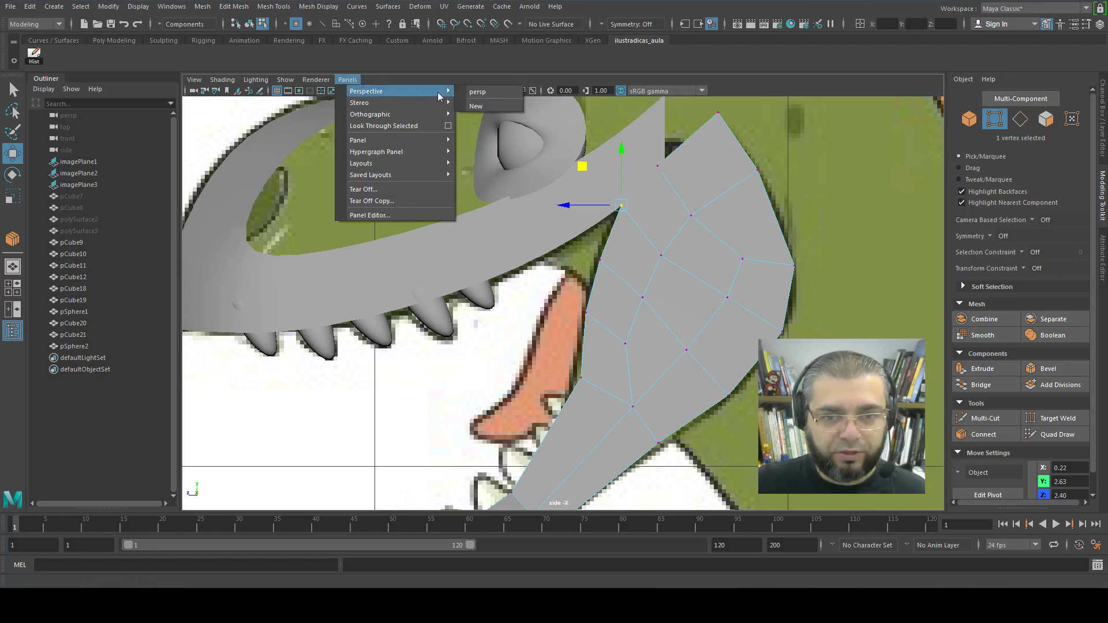
# In perspective, connect a new edge loop across three selected jaw edges
pyautogui.click(478, 92)
pyautogui.keyDown('alt'); pyautogui.moveTo(572, 297); pyautogui.dragTo(653, 306); pyautogui.keyUp('alt')
pyautogui.press('F10')
pyautogui.click(474, 359)
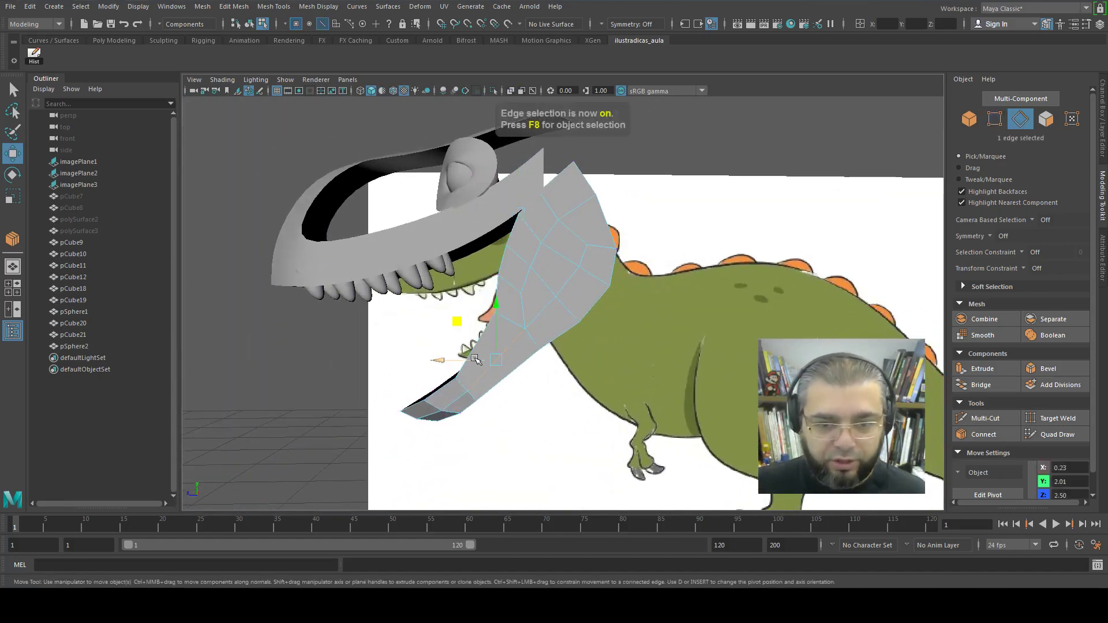
pyautogui.keyDown('shift'); pyautogui.click(473, 349); pyautogui.keyUp('shift')
pyautogui.keyDown('shift'); pyautogui.click(503, 372); pyautogui.keyUp('shift')
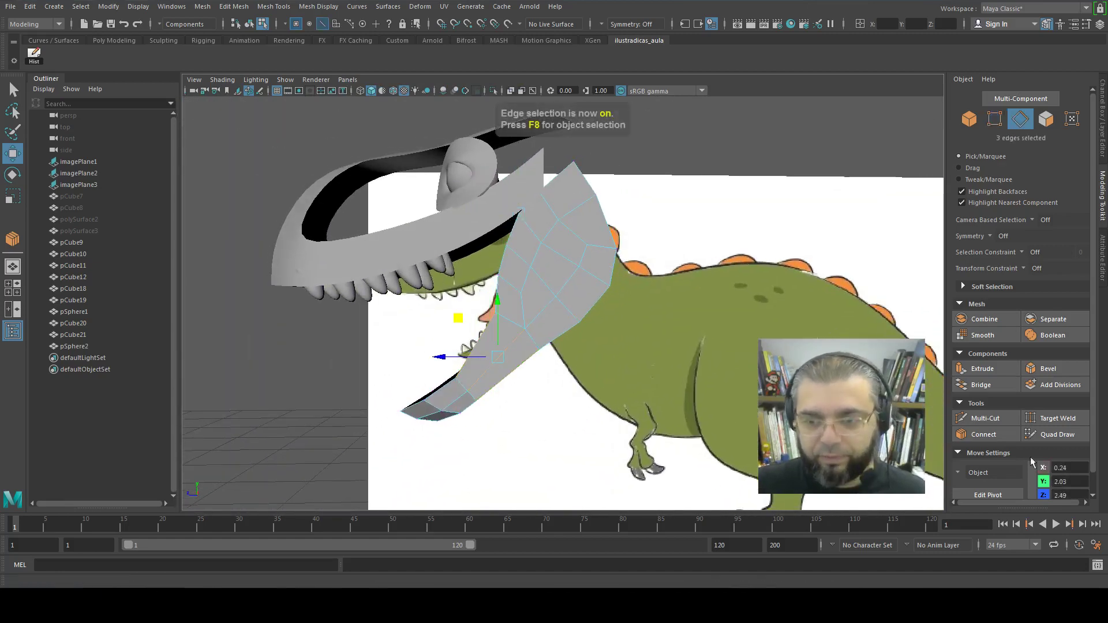
pyautogui.click(989, 437)
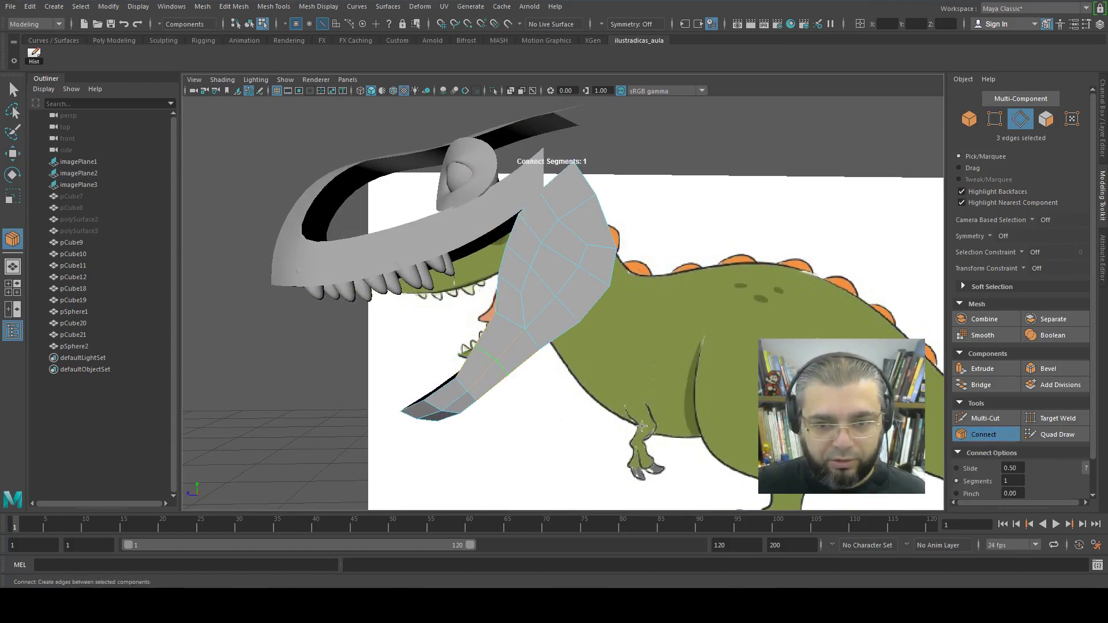
pyautogui.press('w')
# Orbit in close to the lower jaw and pick edges on its underside
pyautogui.press('F9')
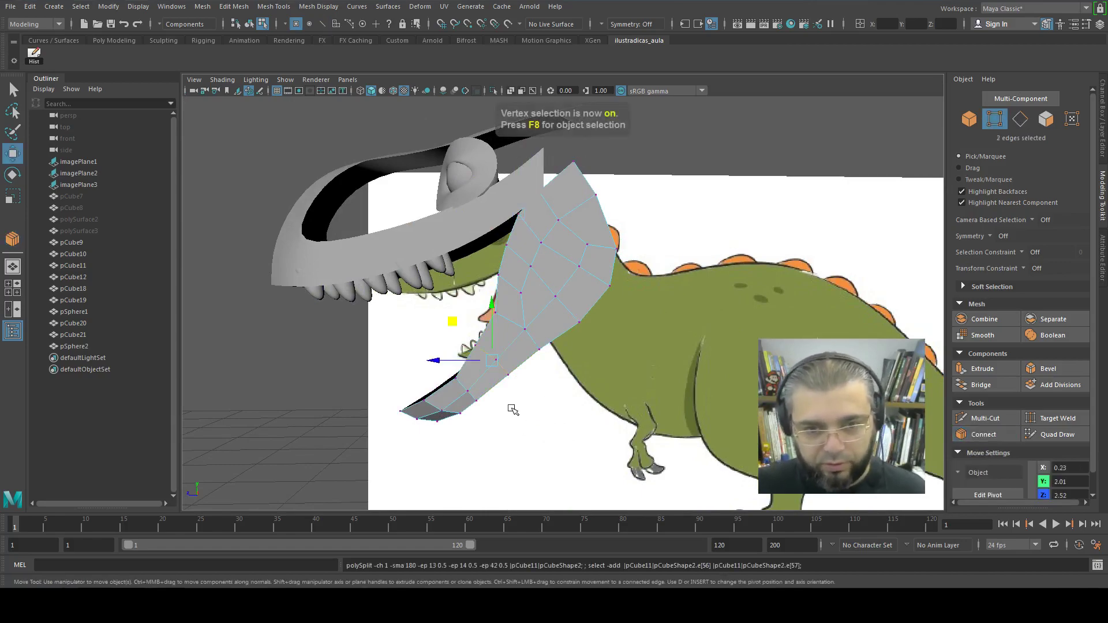
pyautogui.moveTo(514, 408)
pyautogui.keyDown('alt'); pyautogui.mouseDown()
pyautogui.moveTo(633, 427)
pyautogui.moveTo(620, 417)
pyautogui.mouseUp(); pyautogui.keyUp('alt')
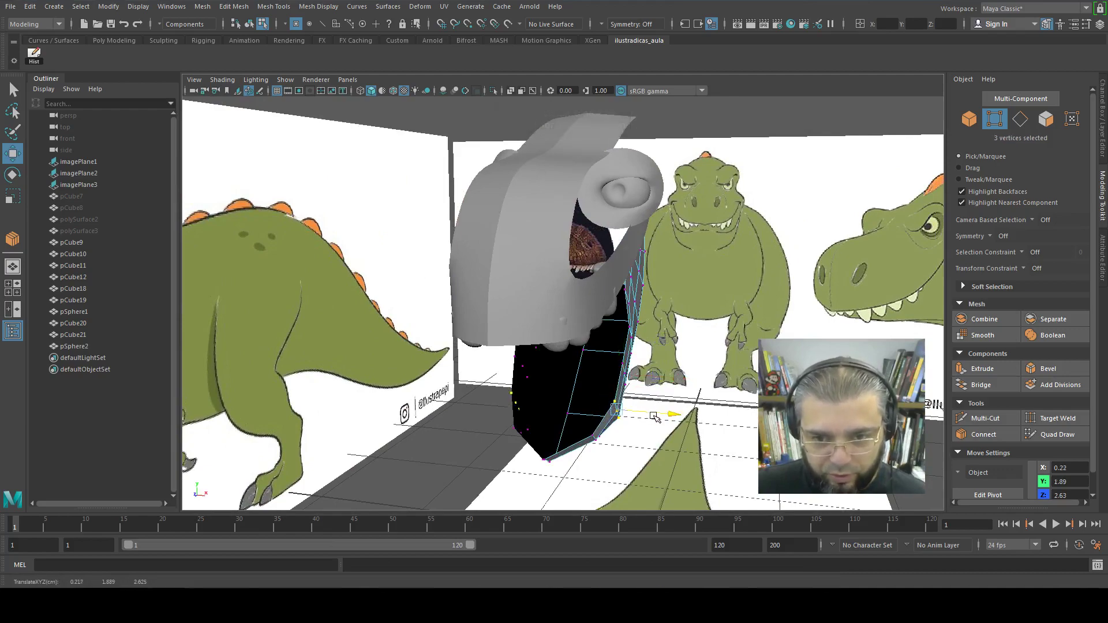
pyautogui.click(646, 359)
pyautogui.moveTo(647, 359)
pyautogui.keyDown('alt'); pyautogui.mouseDown()
pyautogui.moveTo(517, 347)
pyautogui.moveTo(508, 385)
pyautogui.mouseUp(); pyautogui.keyUp('alt')
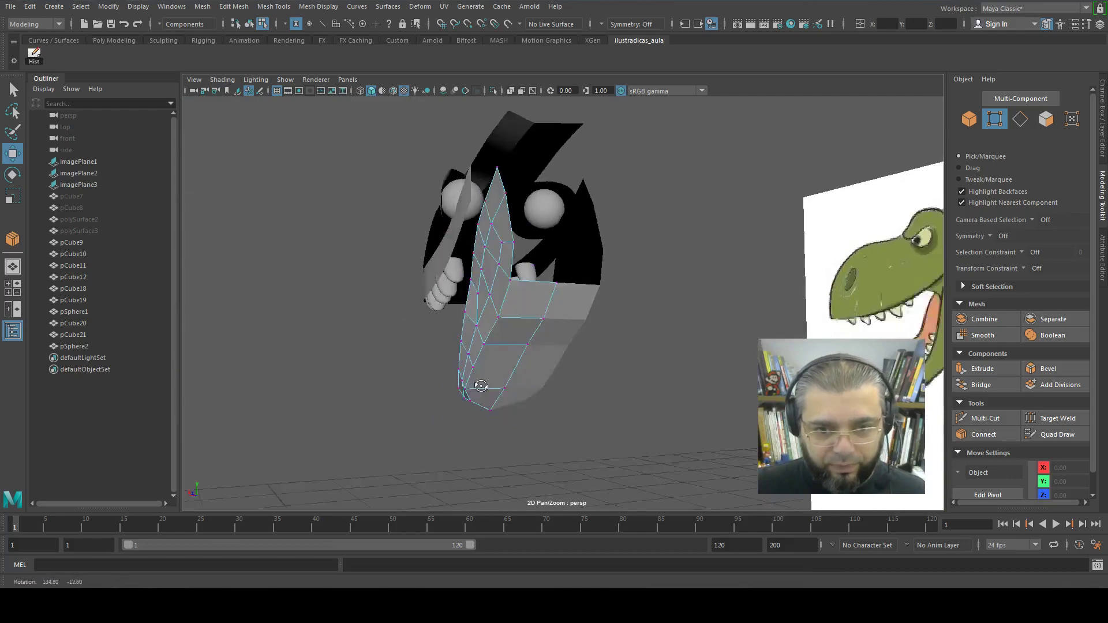
pyautogui.click(488, 393)
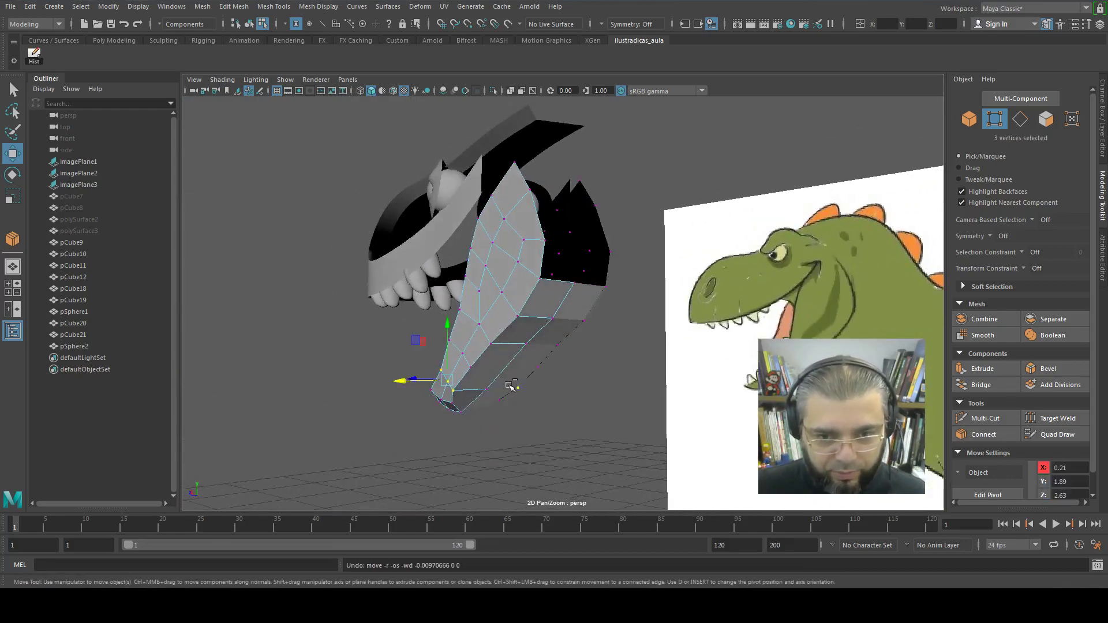
pyautogui.keyDown('shift'); pyautogui.click(484, 399); pyautogui.keyUp('shift')
pyautogui.scroll(3, 484, 400)
pyautogui.scroll(2, 484, 399)
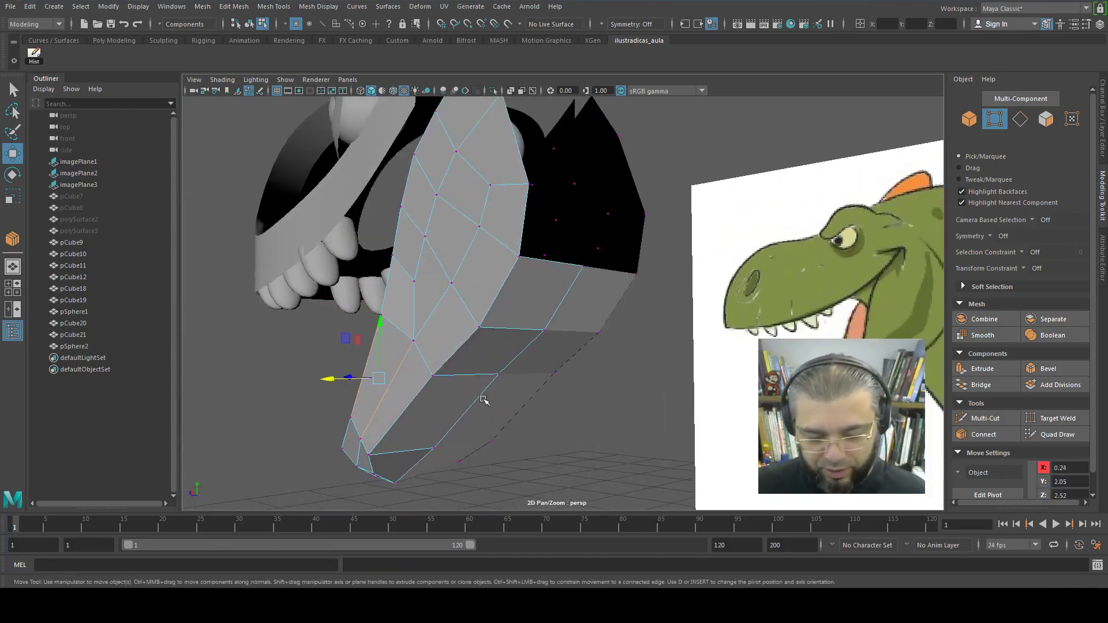
# Connect a second edge loop across the run of parallel jaw edges
pyautogui.press('F10')
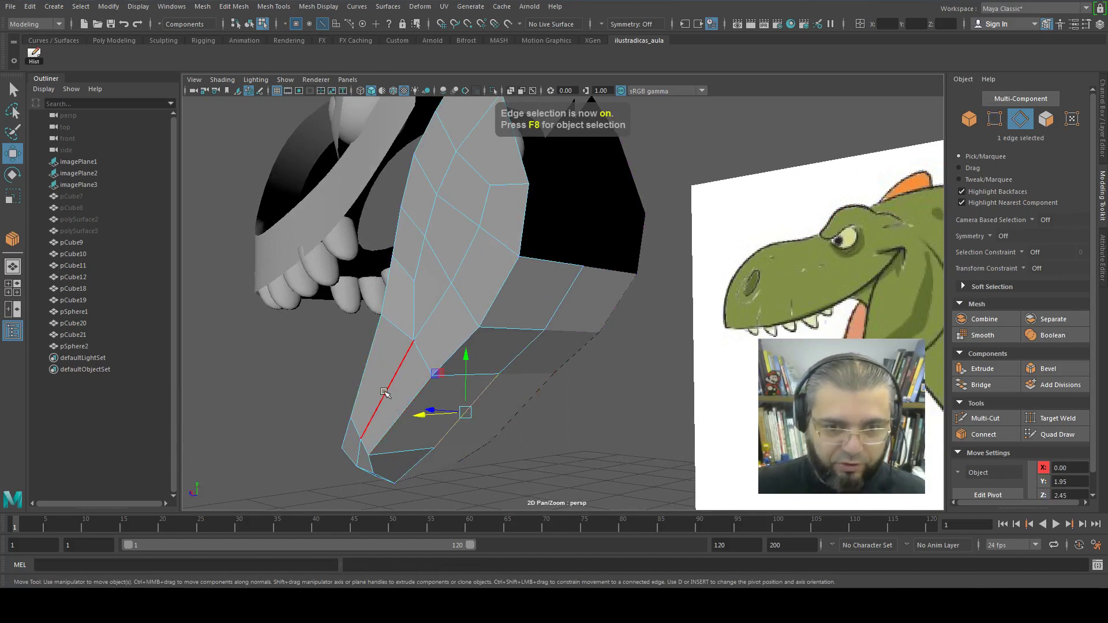
pyautogui.keyDown('shift'); pyautogui.click(384, 393); pyautogui.keyUp('shift')
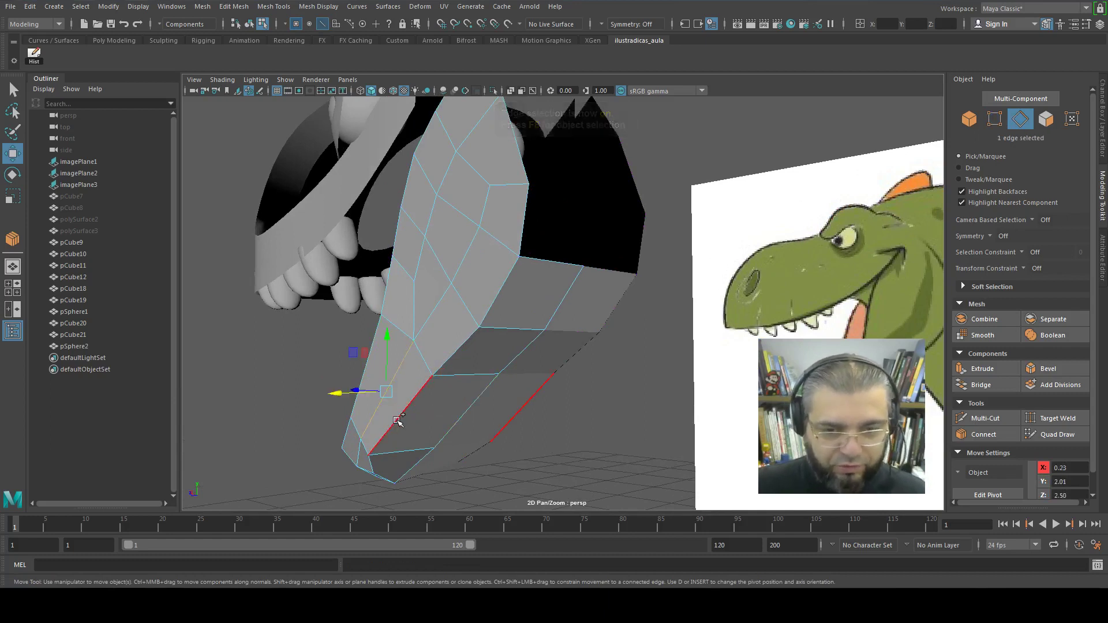
pyautogui.keyDown('shift'); pyautogui.doubleClick(398, 421); pyautogui.keyUp('shift')
pyautogui.click(985, 435)
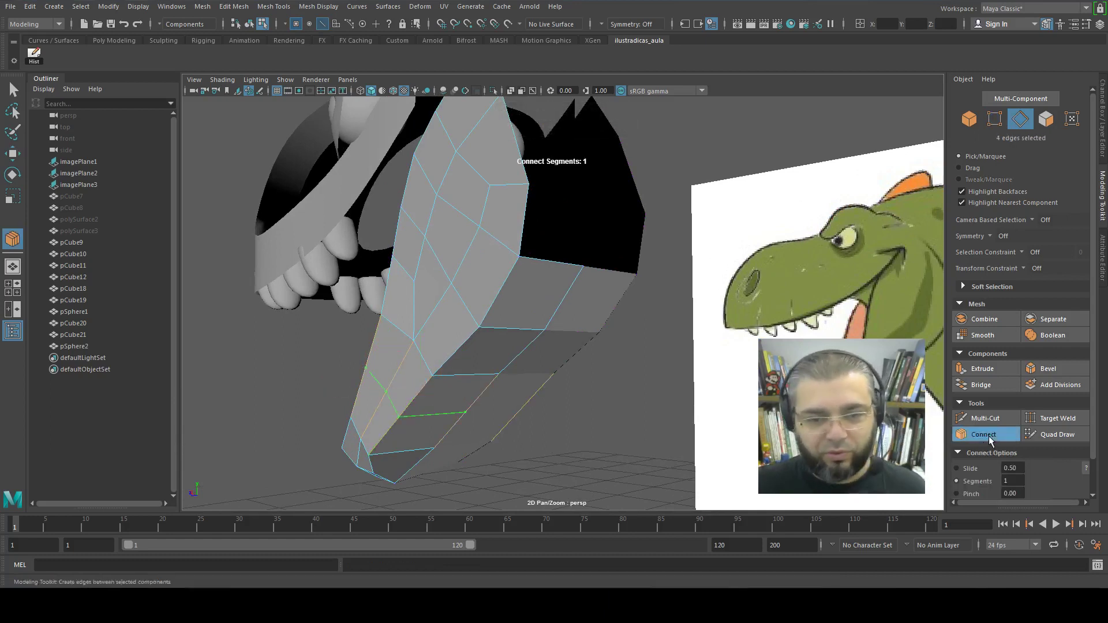
pyautogui.press('Return')
# Nudge a vertex near the jaw tip slightly along X
pyautogui.press('F9')
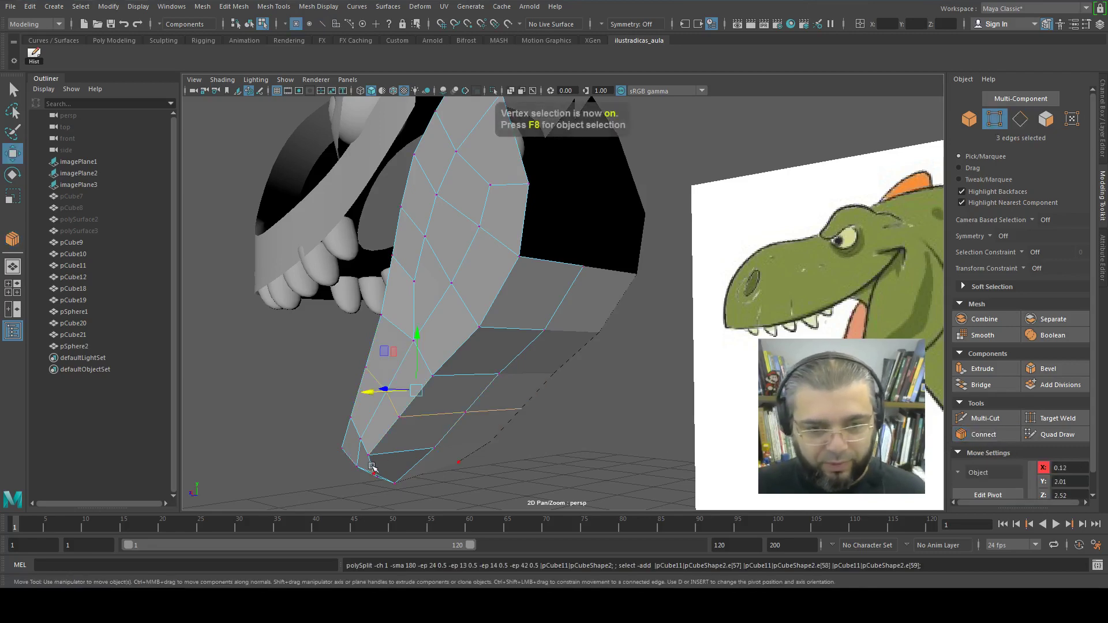
pyautogui.click(369, 456)
pyautogui.moveTo(338, 464)
pyautogui.mouseDown()
pyautogui.moveTo(539, 397)
pyautogui.moveTo(569, 414)
pyautogui.moveTo(544, 408)
pyautogui.mouseUp()
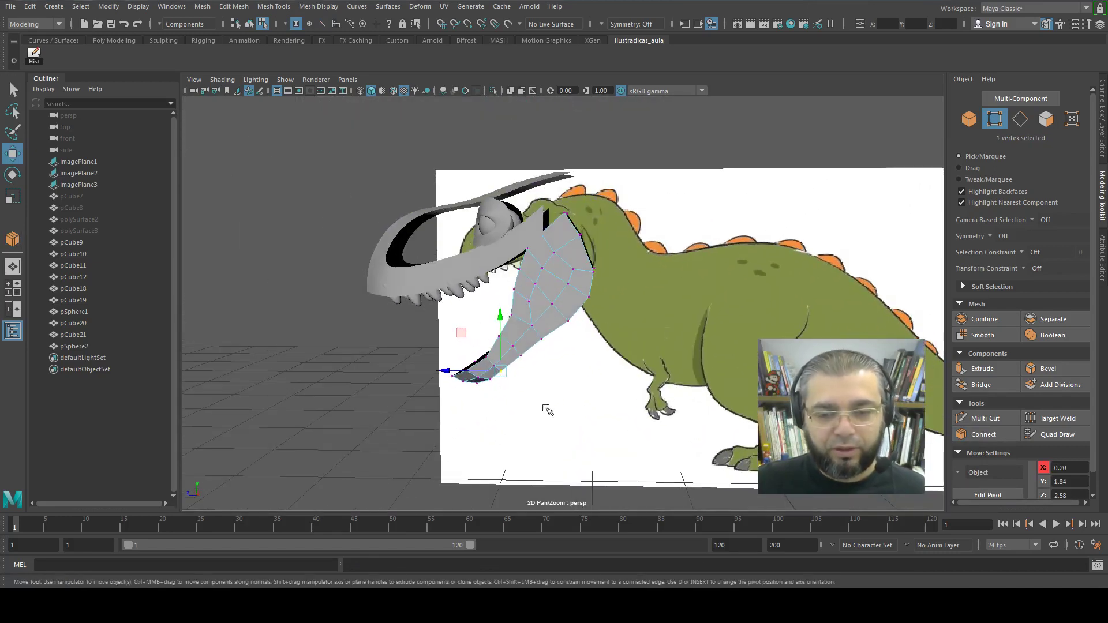
# Switch to the side orthographic view and select jaw vertices to compare with the reference drawing
pyautogui.press('space')
pyautogui.press('space')
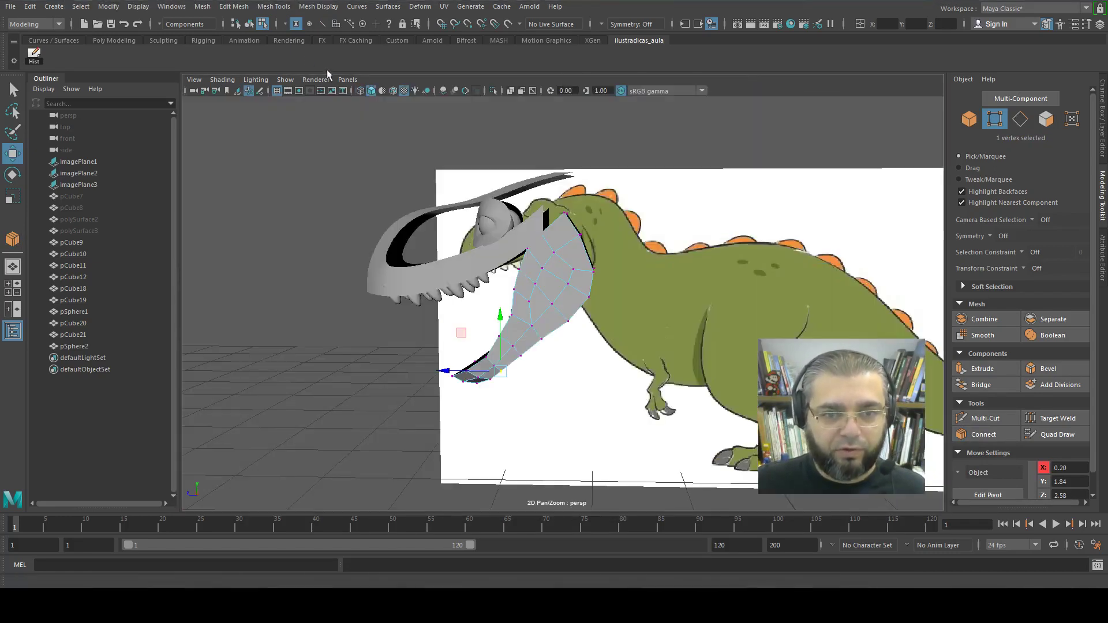
pyautogui.click(347, 79)
pyautogui.moveTo(369, 114)
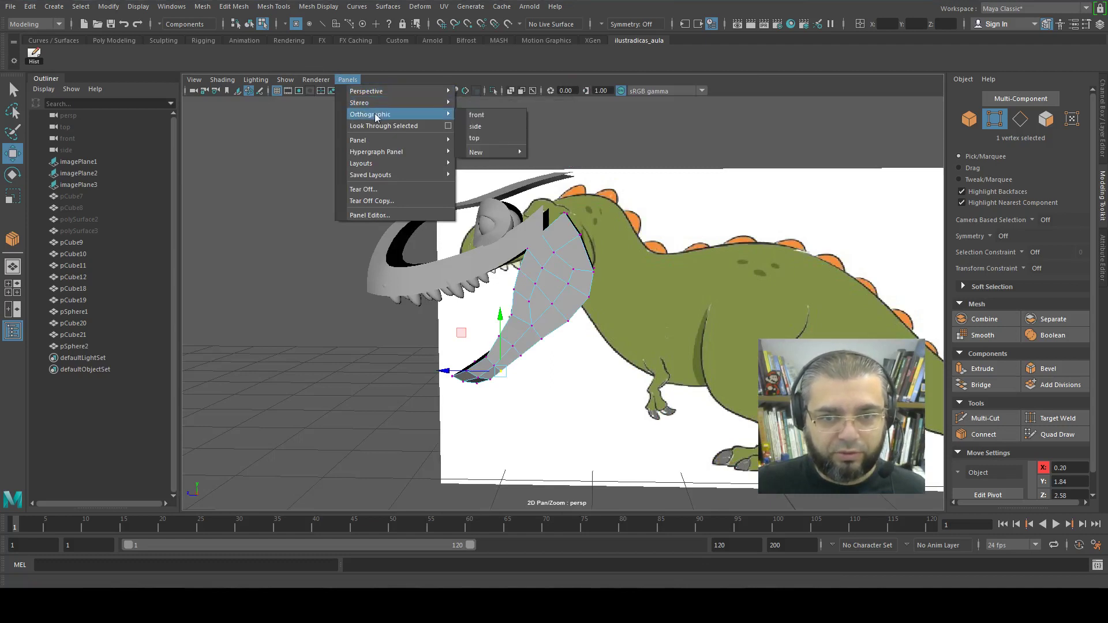
pyautogui.click(474, 126)
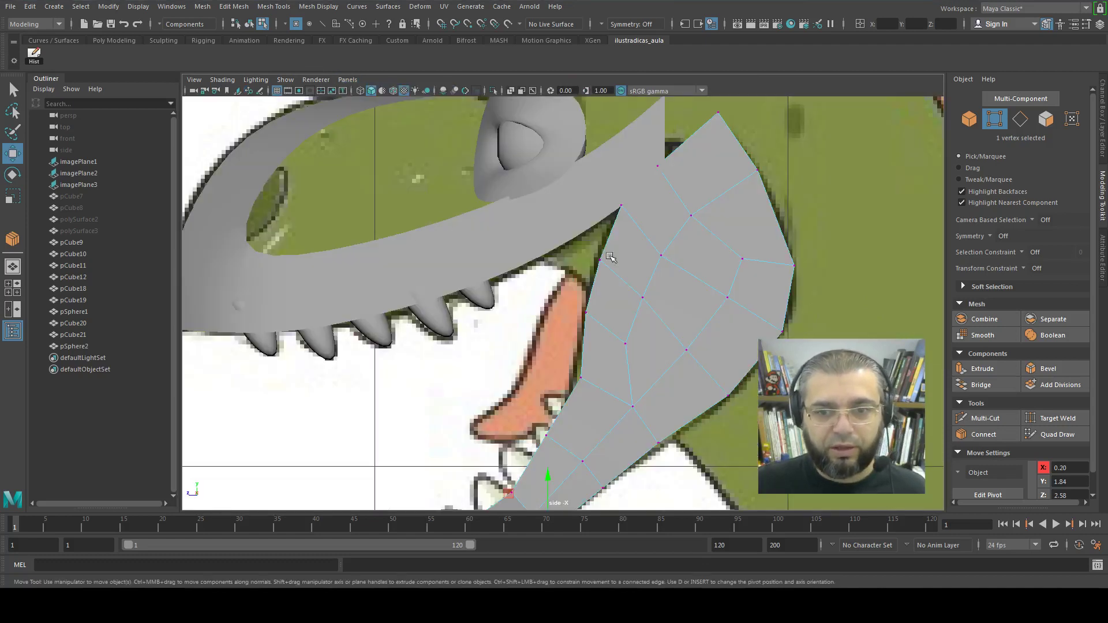
pyautogui.click(592, 195)
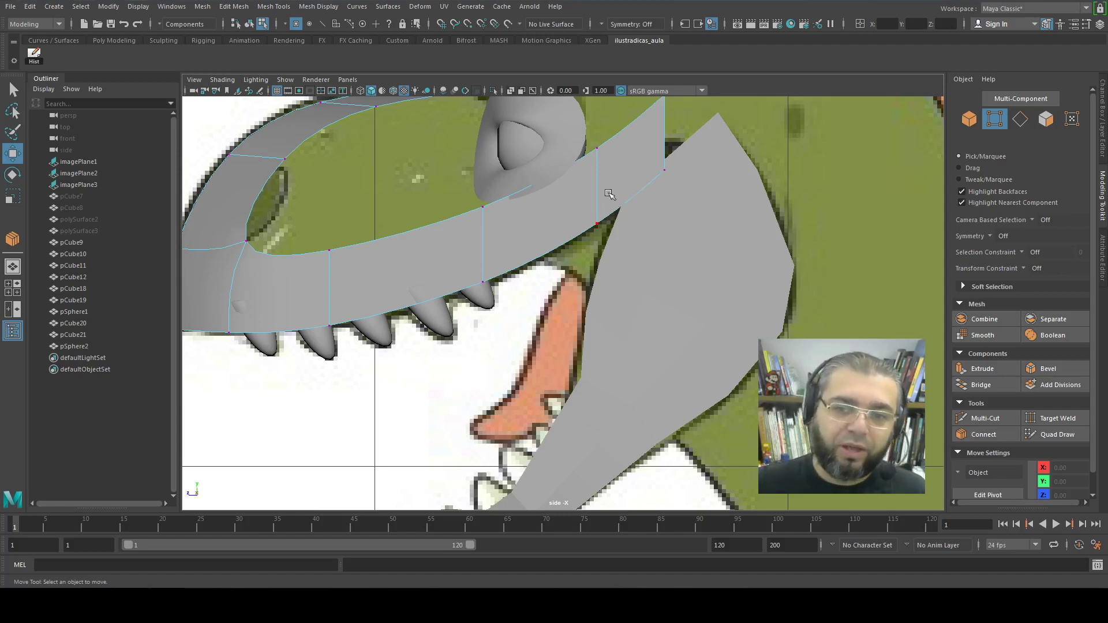
pyautogui.click(617, 230)
pyautogui.click(592, 182)
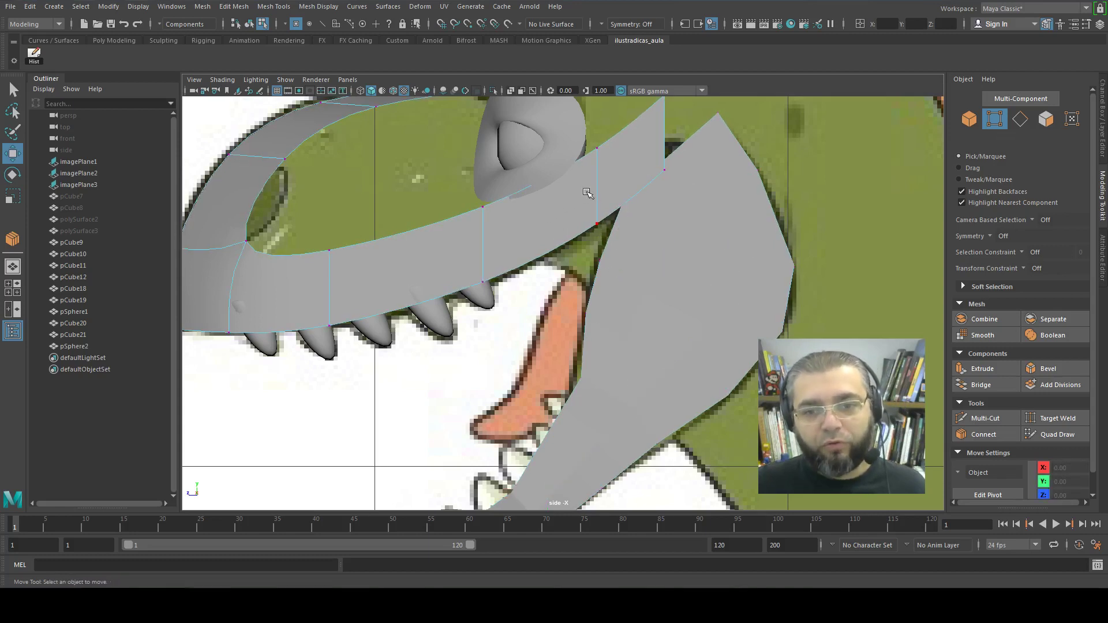
pyautogui.click(629, 229)
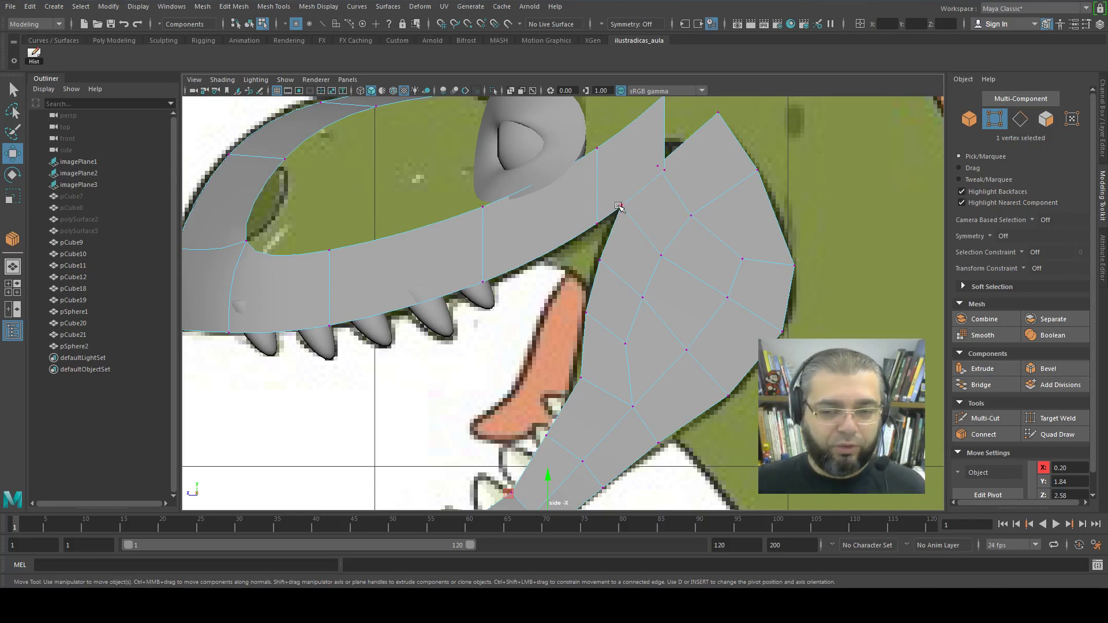
pyautogui.click(347, 81)
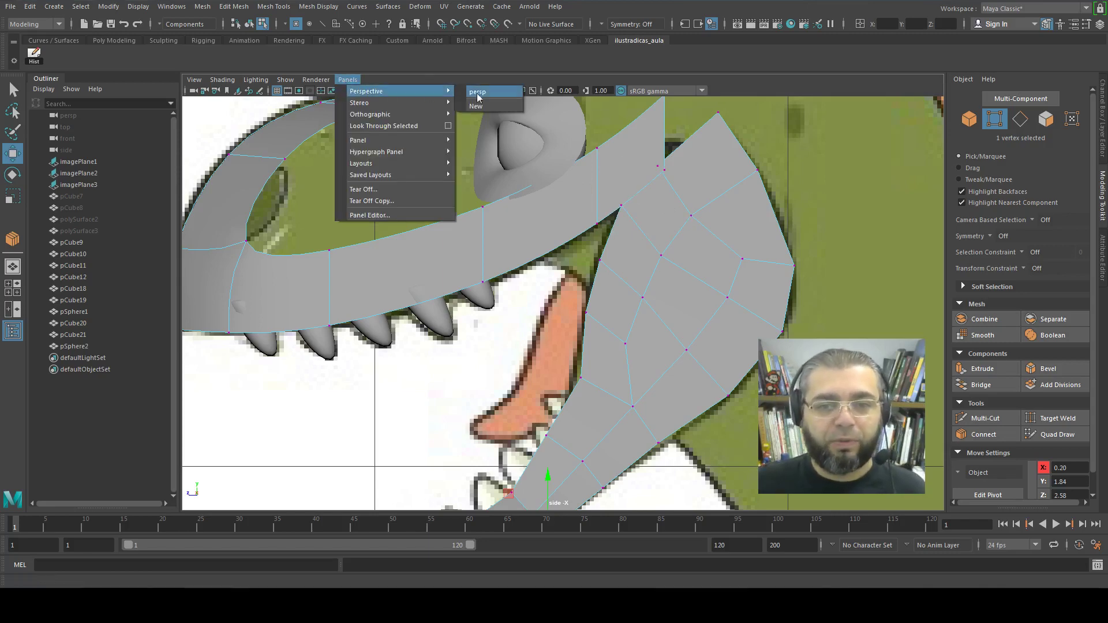
# In perspective, extrude the jaw's inner border edge loop into new chin faces
pyautogui.click(475, 102)
pyautogui.moveTo(475, 102)
pyautogui.keyDown('alt'); pyautogui.mouseDown()
pyautogui.moveTo(585, 369)
pyautogui.moveTo(662, 308)
pyautogui.mouseUp(); pyautogui.keyUp('alt')
pyautogui.scroll(5, 585, 370)
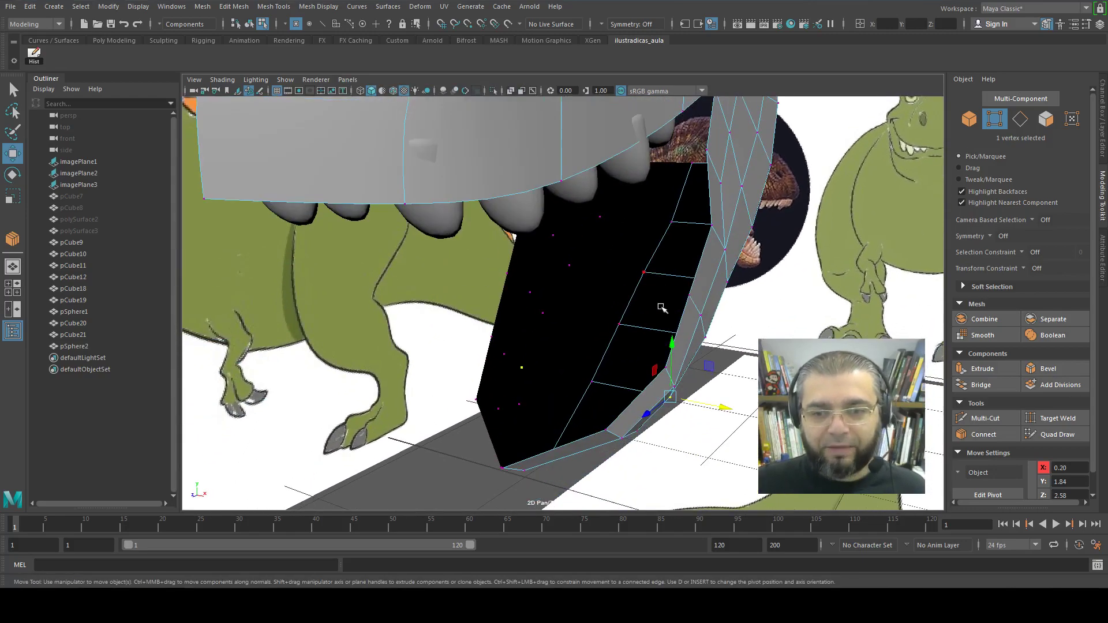
pyautogui.press('F10')
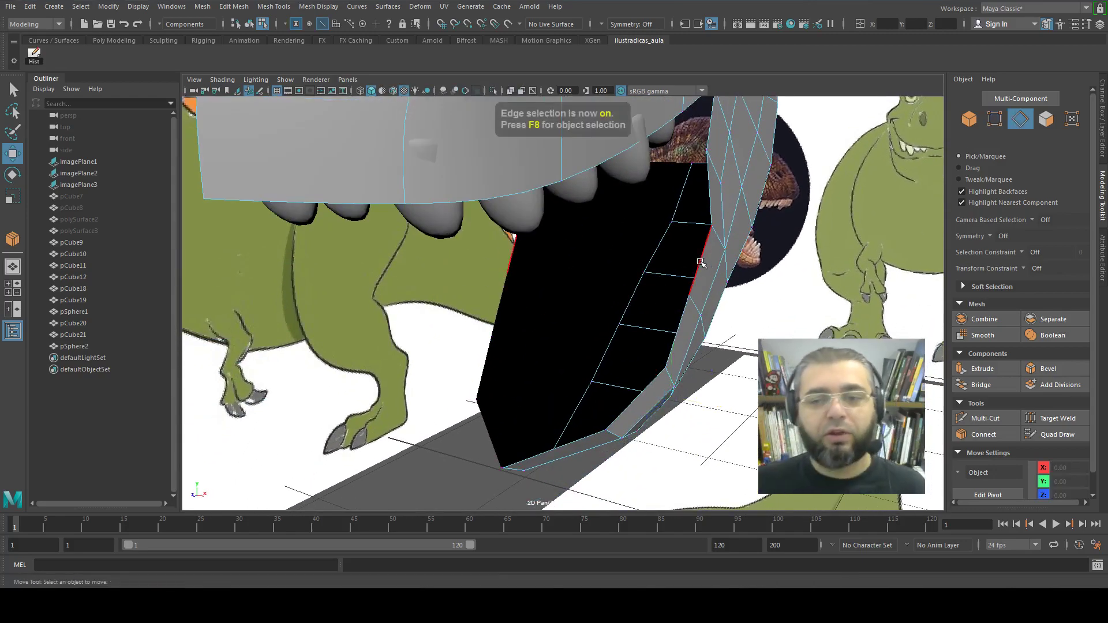
pyautogui.doubleClick(685, 314)
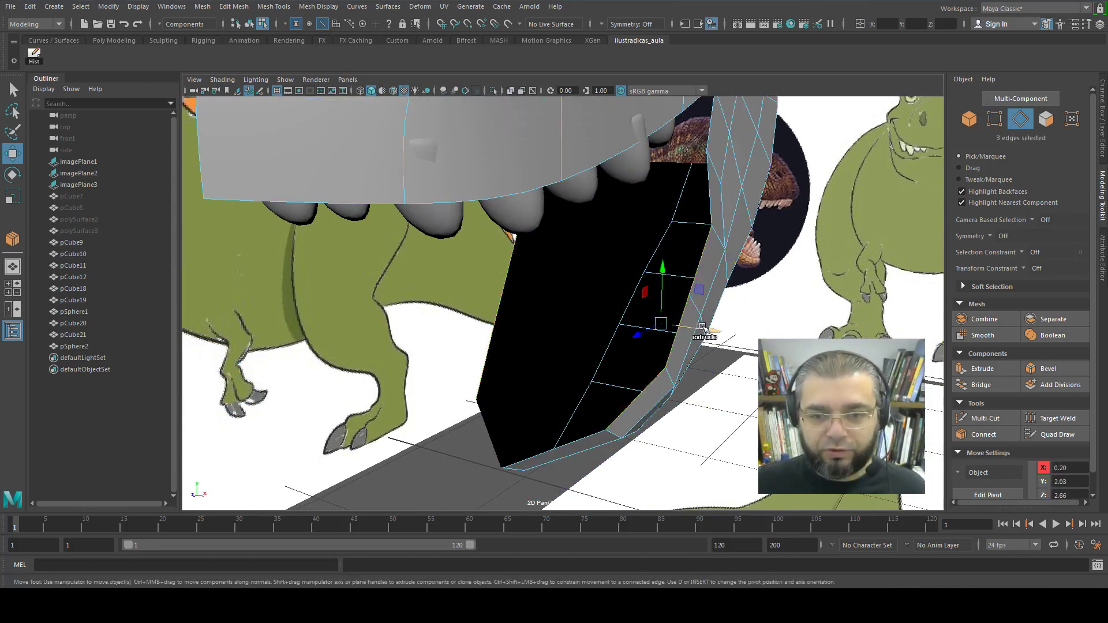
pyautogui.keyDown('shift'); pyautogui.moveTo(704, 327); pyautogui.dragTo(635, 323); pyautogui.keyUp('shift')
# Pull a chin corner vertex down and align three chin vertices to X 0.00
pyautogui.press('F9')
pyautogui.click(531, 413)
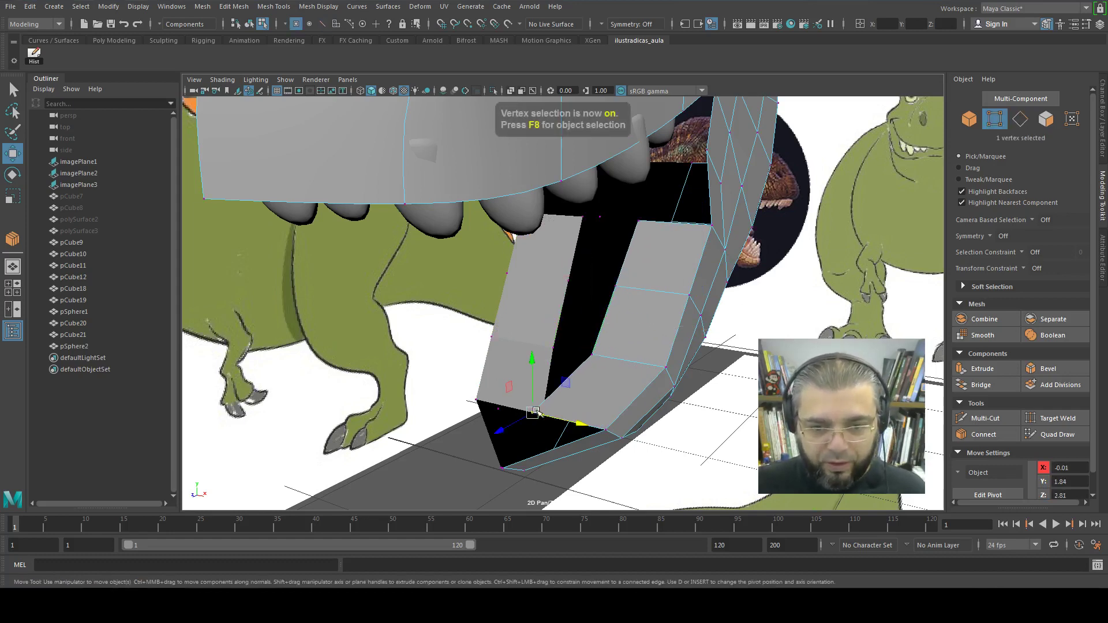
pyautogui.moveTo(513, 393); pyautogui.dragTo(483, 447)
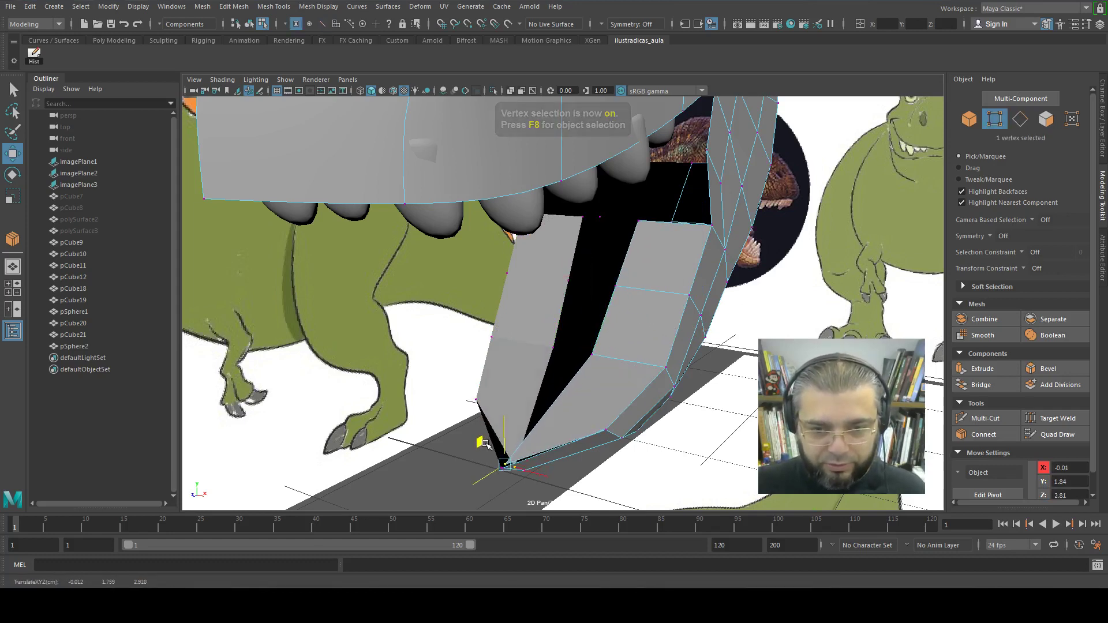
pyautogui.click(591, 354)
pyautogui.keyDown('shift'); pyautogui.click(616, 285); pyautogui.keyUp('shift')
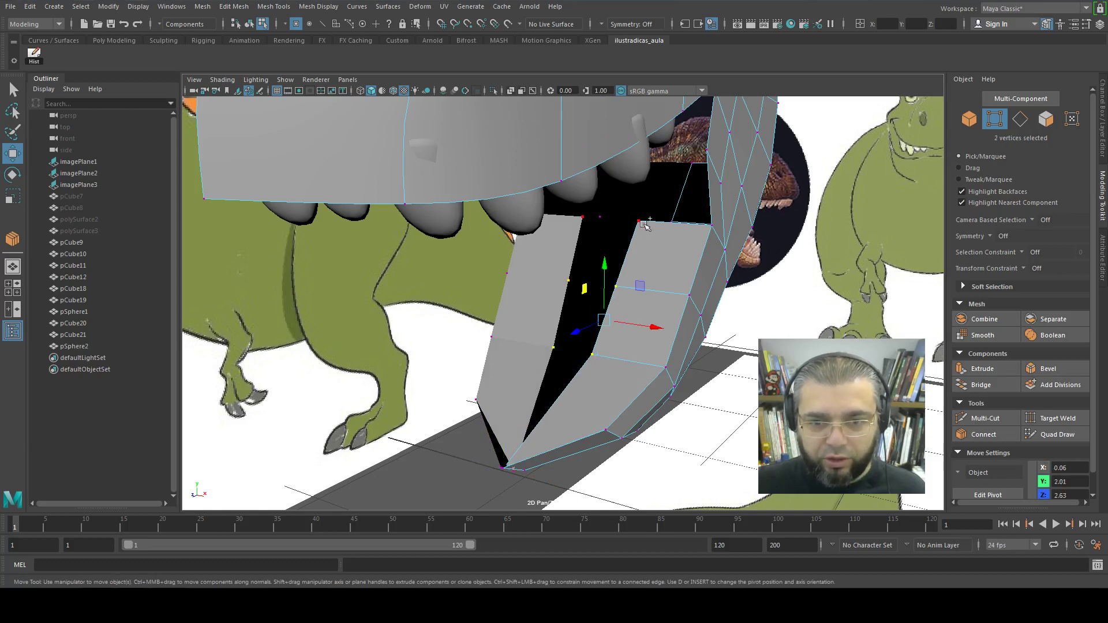
pyautogui.keyDown('shift'); pyautogui.click(640, 222); pyautogui.keyUp('shift')
pyautogui.moveTo(653, 293); pyautogui.dragTo(621, 299)
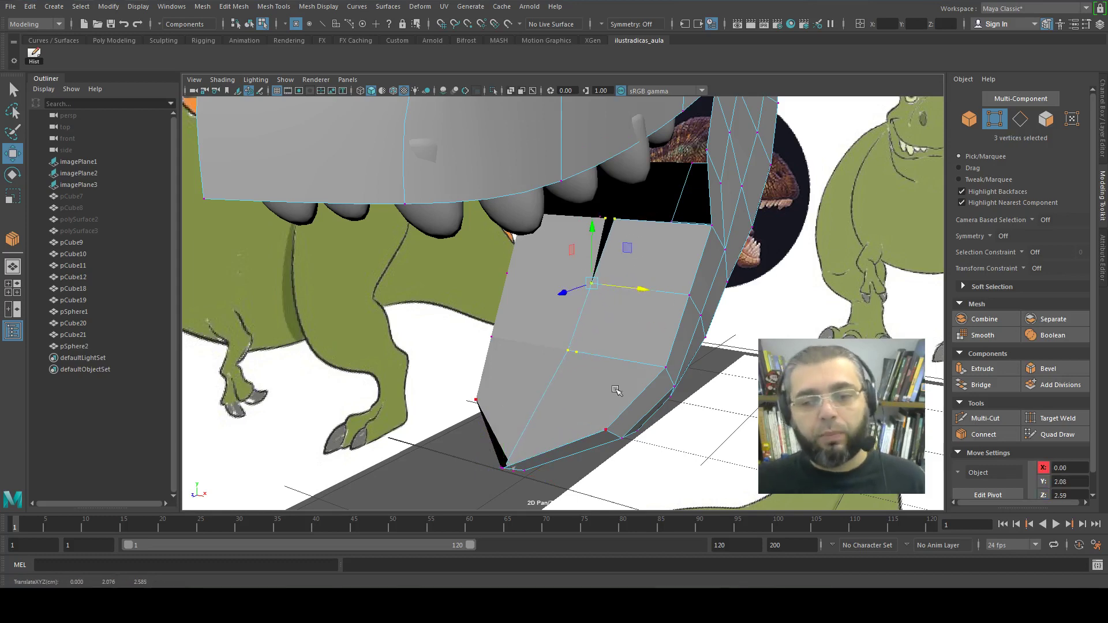
# Move a vertex on the jaw's lower edge toward the chin point
pyautogui.keyDown('alt'); pyautogui.moveTo(621, 299); pyautogui.dragTo(620, 393); pyautogui.keyUp('alt')
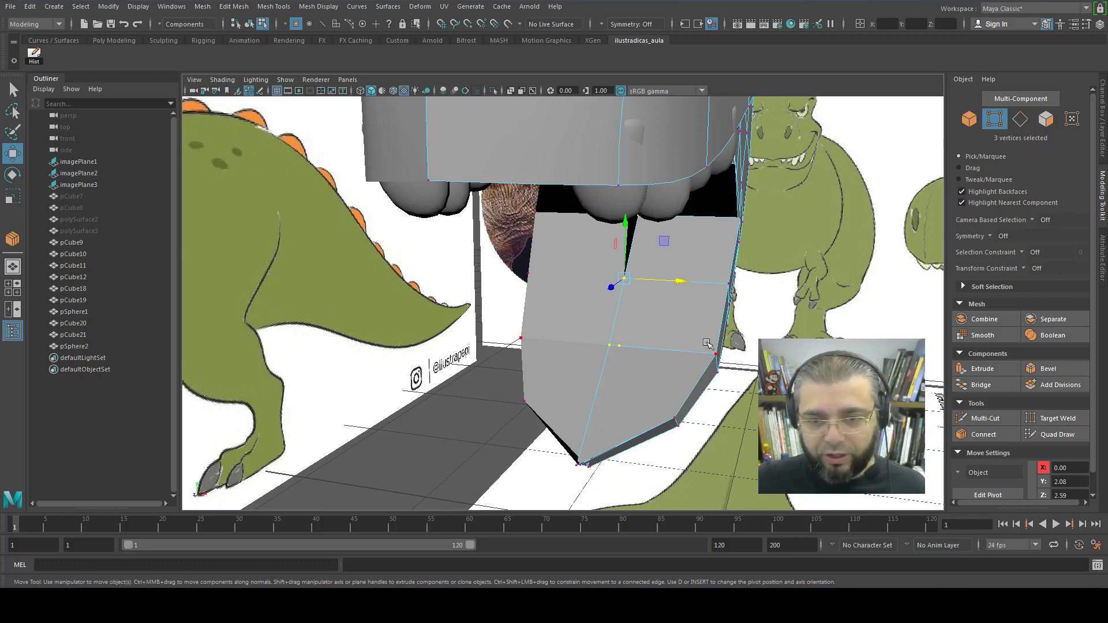
pyautogui.click(718, 216)
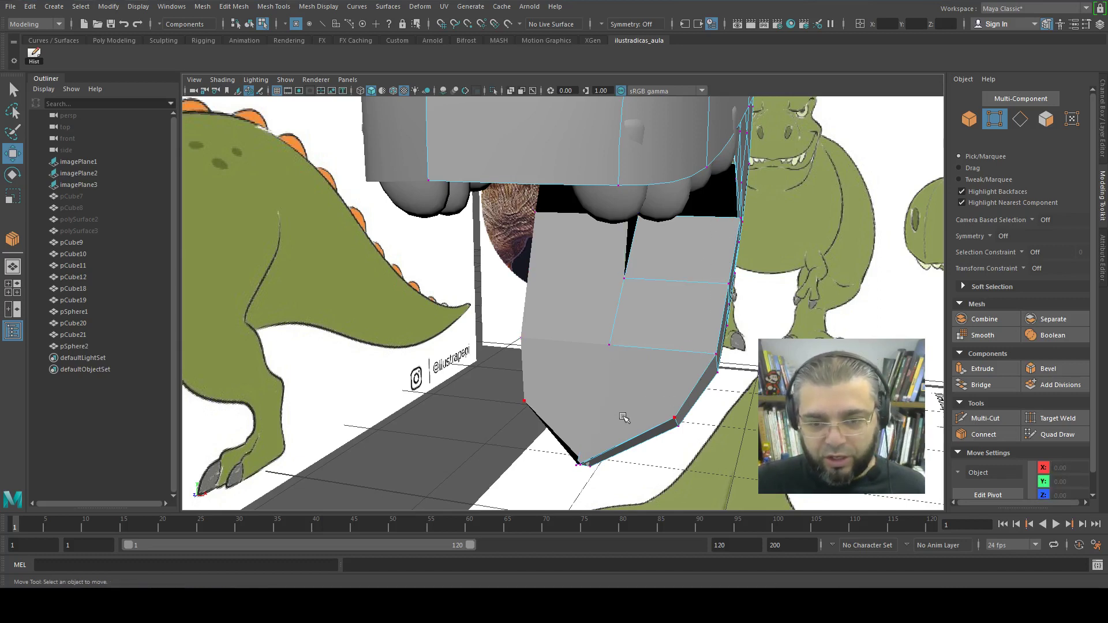
pyautogui.click(625, 279)
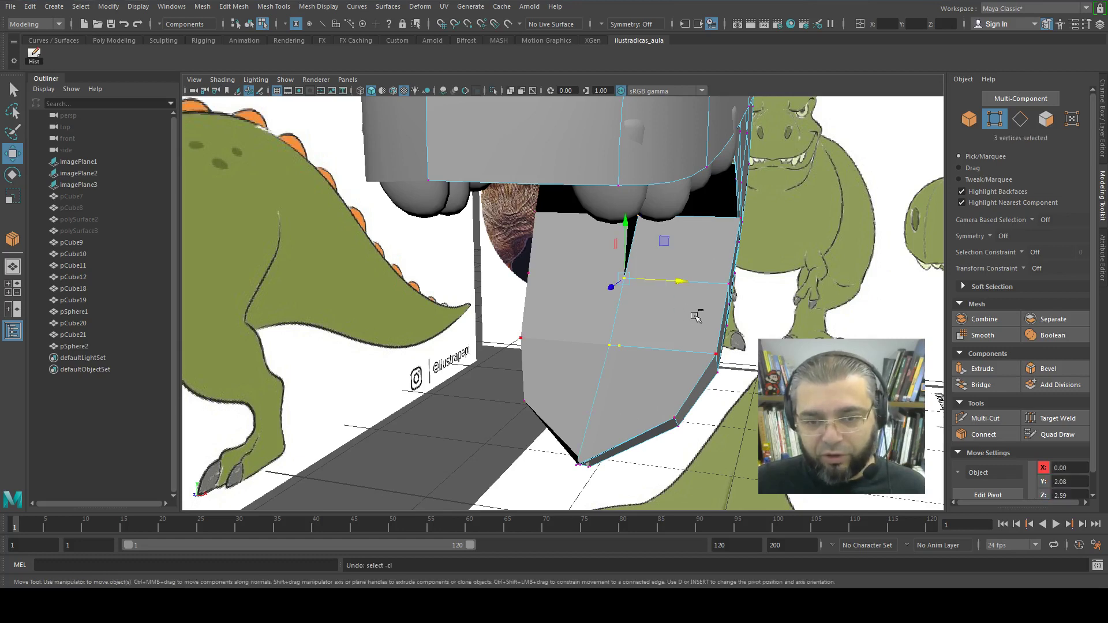
pyautogui.moveTo(624, 279)
pyautogui.mouseDown()
pyautogui.moveTo(686, 385)
pyautogui.moveTo(692, 375)
pyautogui.mouseUp()
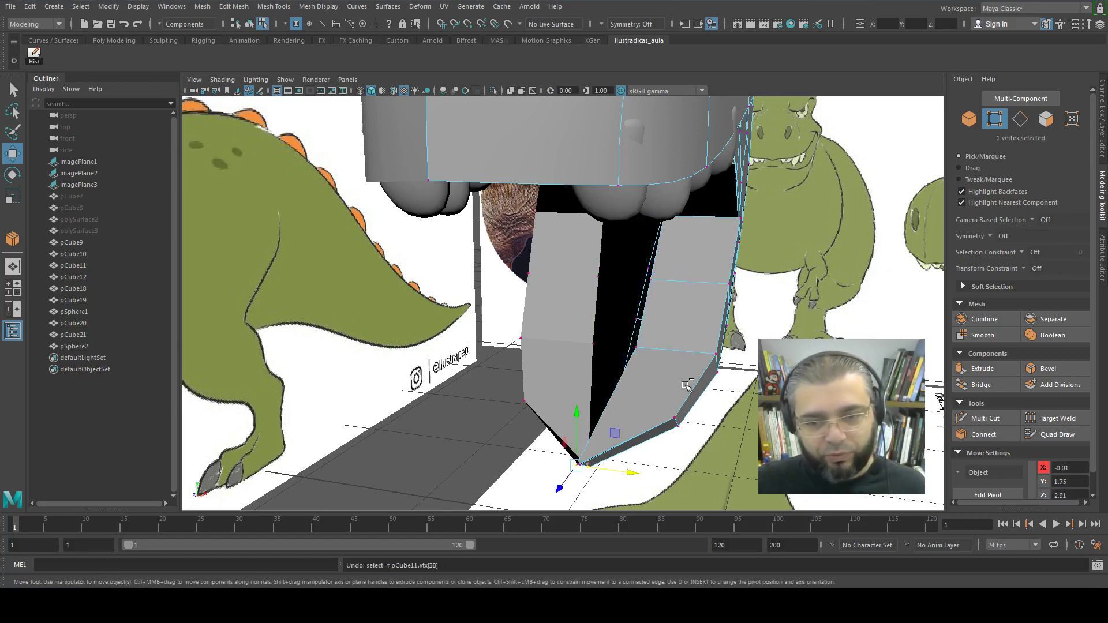
# Select the edges along the jaw's open rim
pyautogui.click(697, 370)
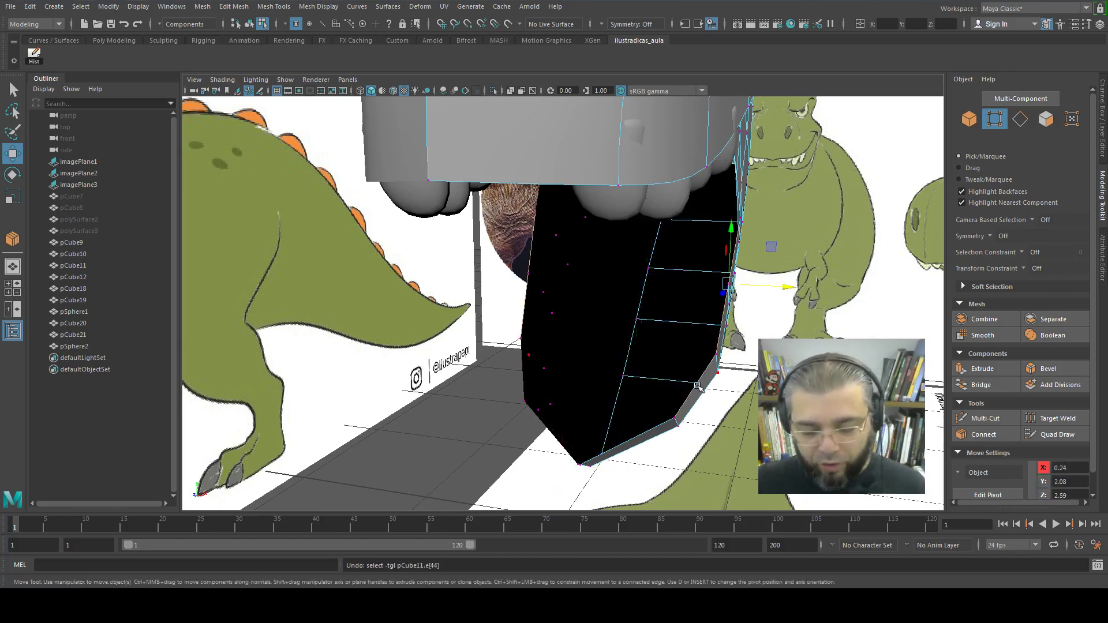
pyautogui.press('F11')
pyautogui.press('F10')
pyautogui.click(722, 317)
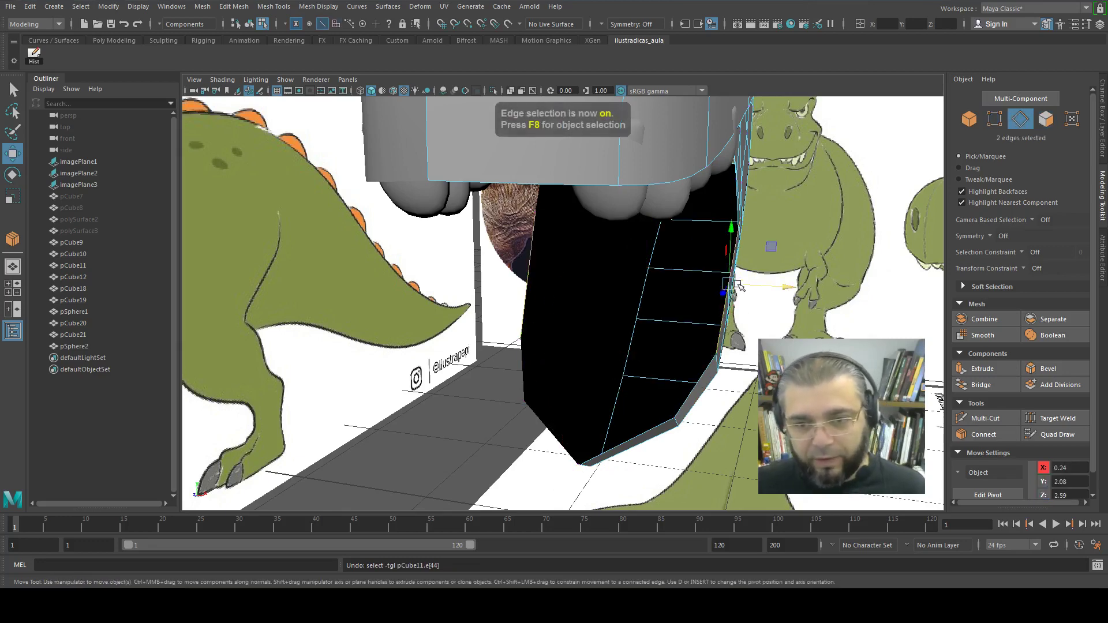
pyautogui.keyDown('alt'); pyautogui.moveTo(722, 317); pyautogui.dragTo(666, 372); pyautogui.keyUp('alt')
pyautogui.keyDown('shift'); pyautogui.click(667, 372); pyautogui.keyUp('shift')
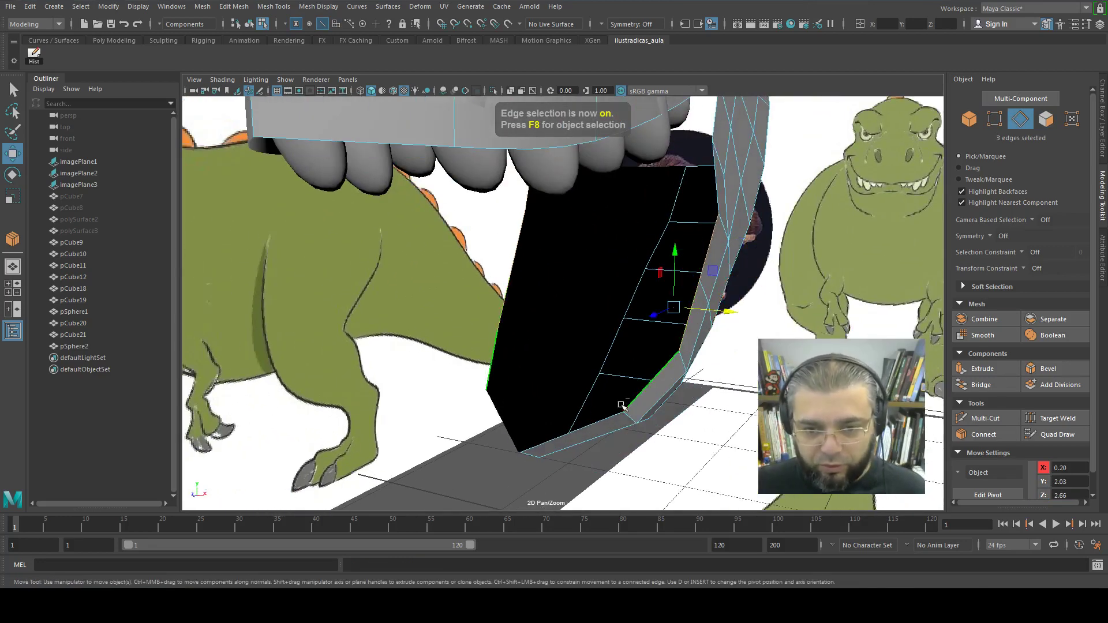
pyautogui.keyDown('shift'); pyautogui.click(611, 418); pyautogui.keyUp('shift')
pyautogui.keyDown('alt'); pyautogui.moveTo(611, 418); pyautogui.dragTo(613, 430); pyautogui.keyUp('alt')
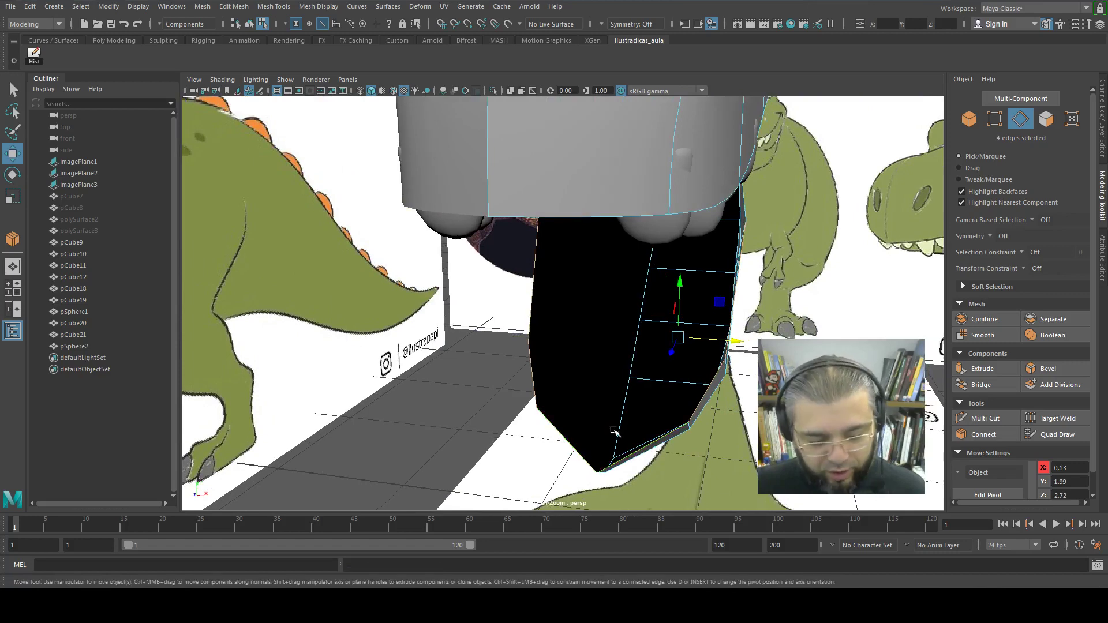
# Extrude the rim edges into a thin border strip with the Scale tool, then select a corner vertex
pyautogui.press('r')
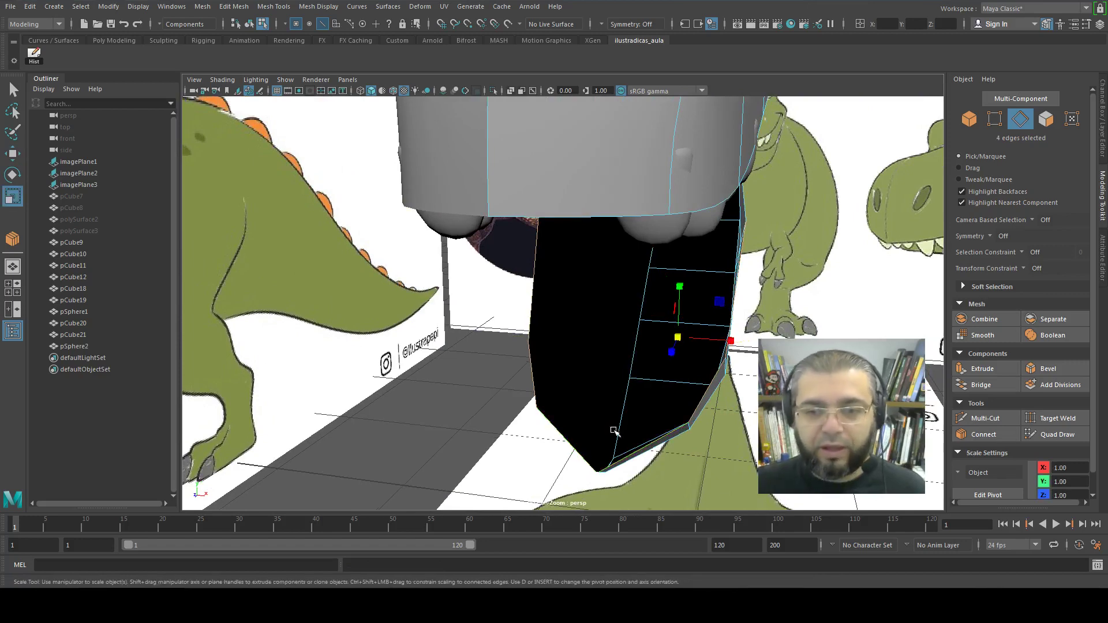
pyautogui.keyDown('alt'); pyautogui.moveTo(664, 375); pyautogui.dragTo(681, 366); pyautogui.keyUp('alt')
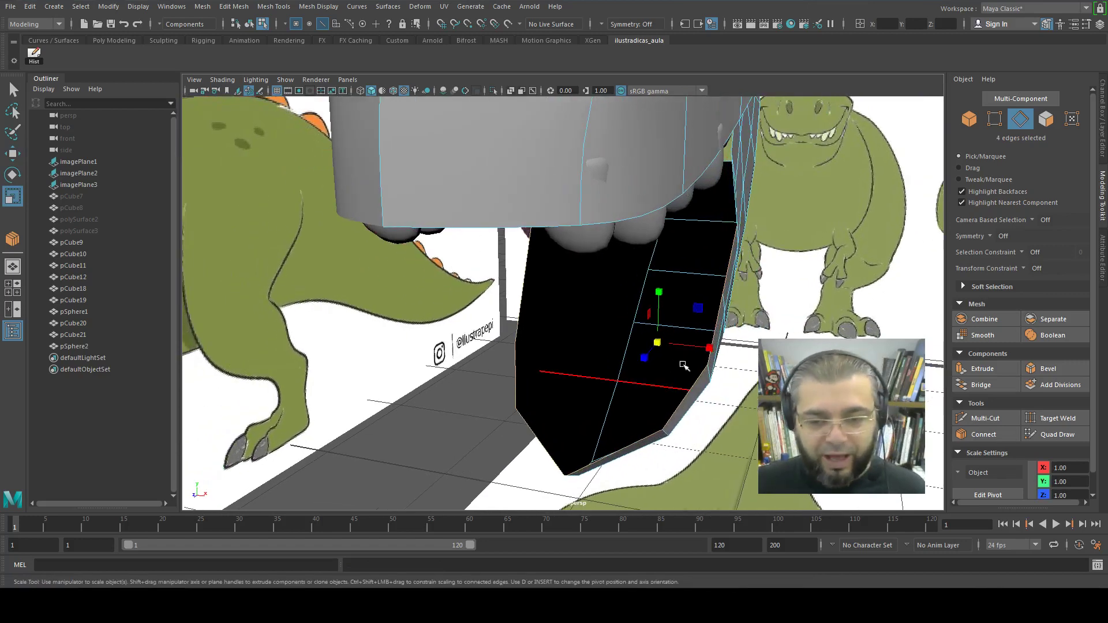
pyautogui.keyDown('shift'); pyautogui.moveTo(659, 344); pyautogui.dragTo(613, 365); pyautogui.keyUp('shift')
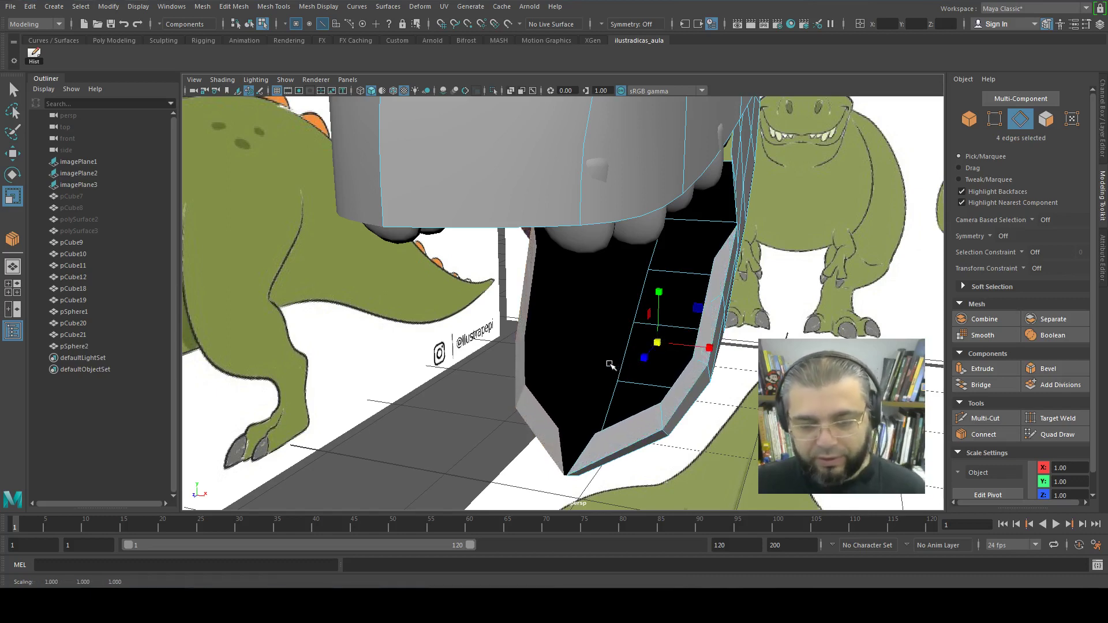
pyautogui.press('F9')
pyautogui.click(597, 434)
# Move the rim's corner vertex left and nudge an upper inner rim vertex up and back
pyautogui.press('w')
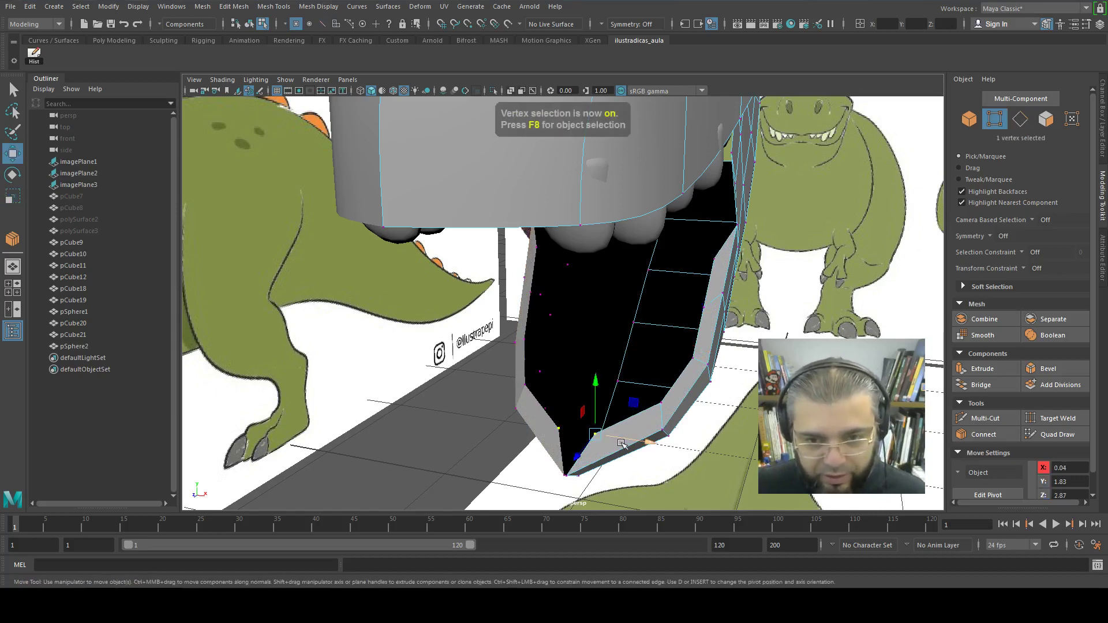
pyautogui.moveTo(613, 441); pyautogui.dragTo(561, 425)
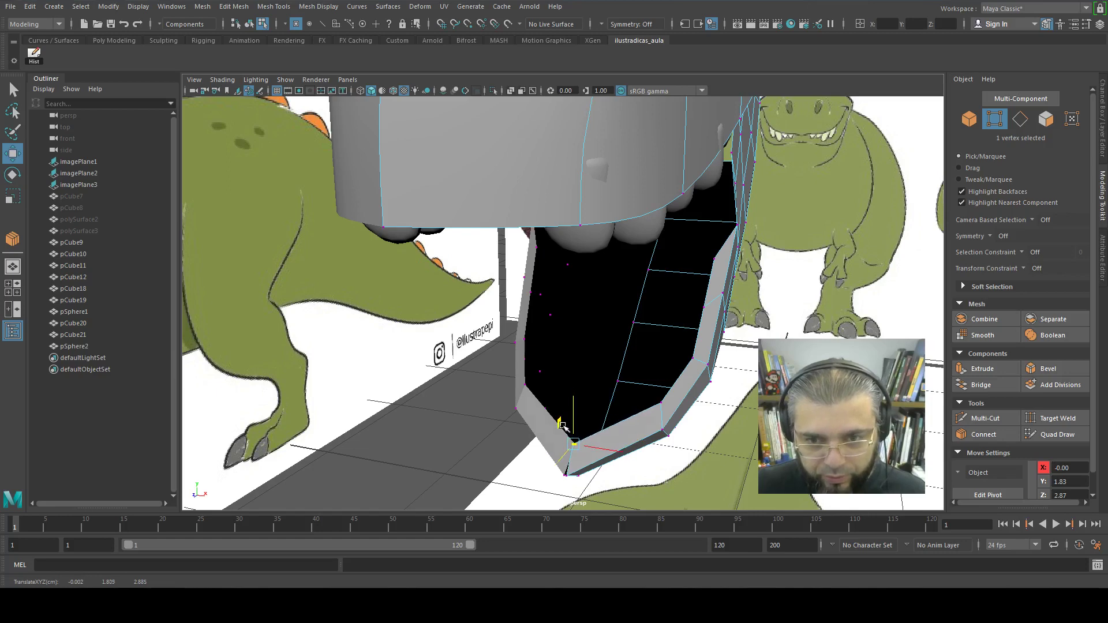
pyautogui.keyDown('alt'); pyautogui.moveTo(702, 373); pyautogui.dragTo(608, 320); pyautogui.keyUp('alt')
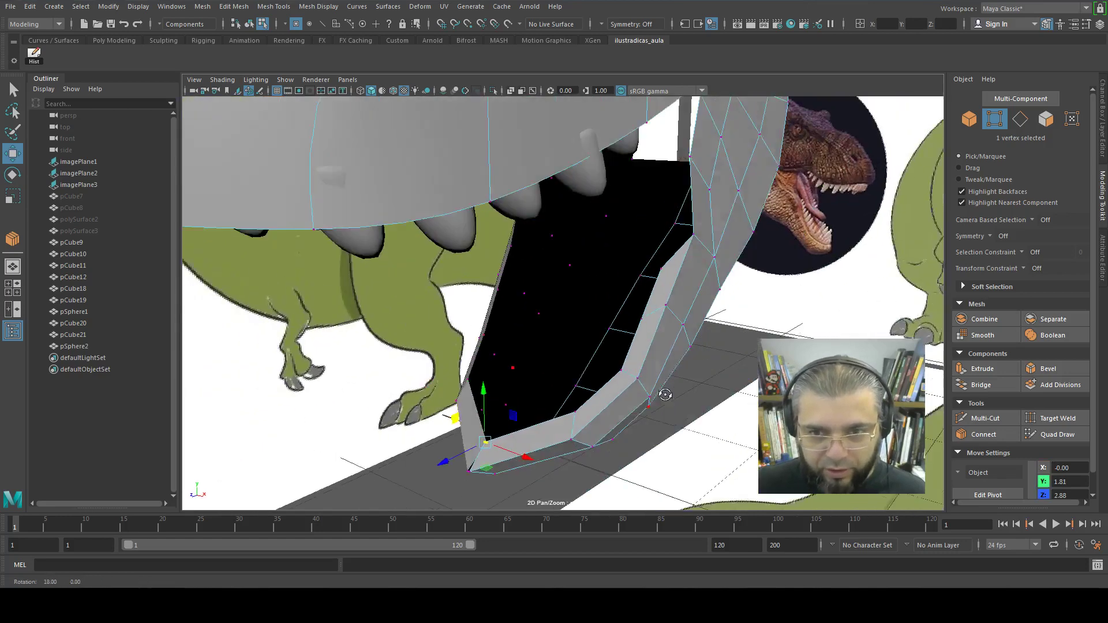
pyautogui.click(628, 332)
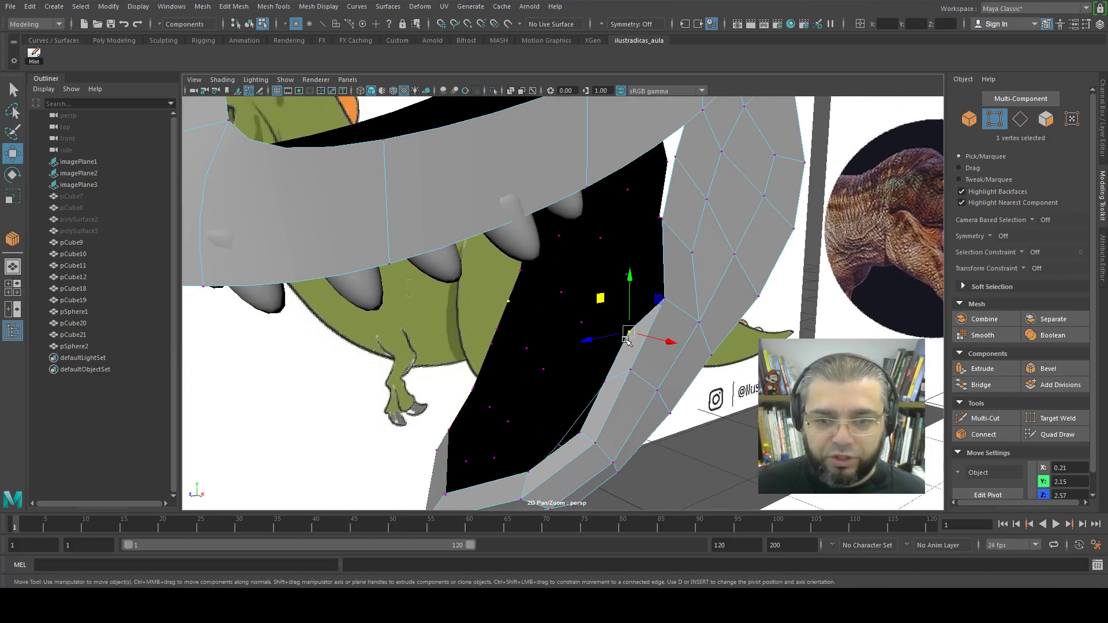
pyautogui.moveTo(605, 308)
pyautogui.mouseDown()
pyautogui.moveTo(626, 271)
pyautogui.moveTo(694, 281)
pyautogui.mouseUp()
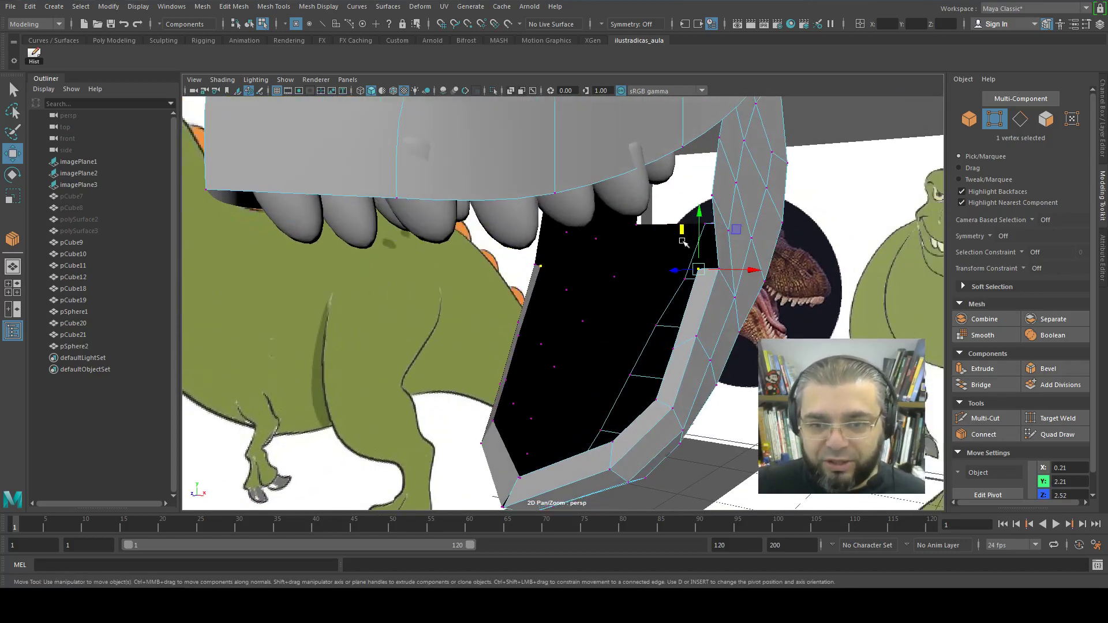
# Orbit around the mouth to check the rim shape, returning to a front view of the jaw
pyautogui.keyDown('alt'); pyautogui.moveTo(683, 243); pyautogui.dragTo(755, 250, button='right'); pyautogui.keyUp('alt')
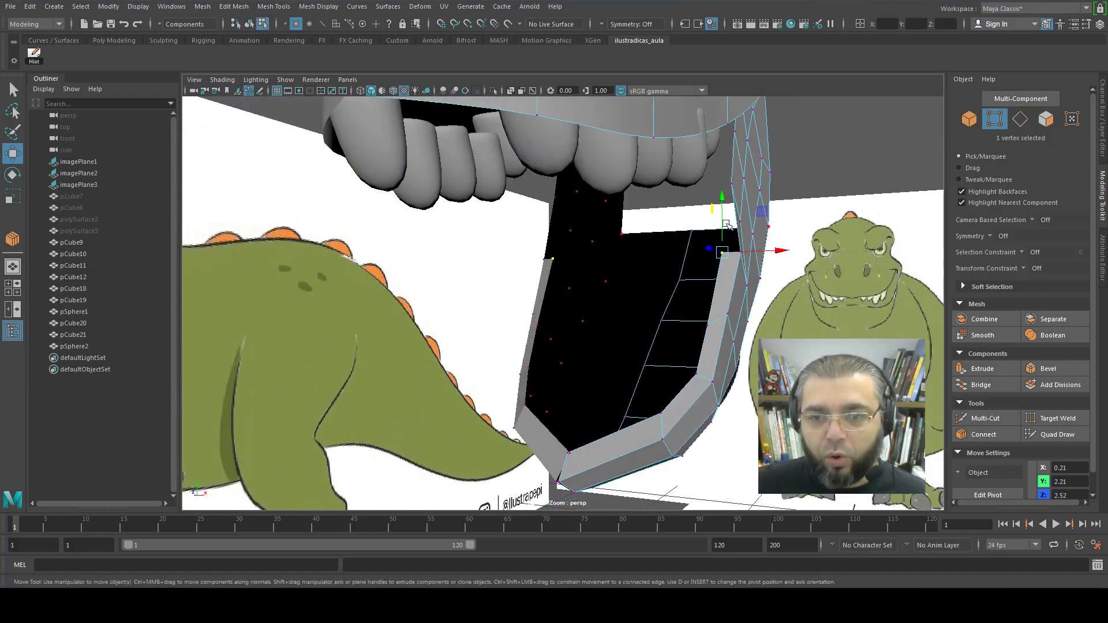
pyautogui.moveTo(734, 269)
pyautogui.keyDown('alt'); pyautogui.mouseDown()
pyautogui.moveTo(681, 283)
pyautogui.moveTo(651, 275)
pyautogui.mouseUp(); pyautogui.keyUp('alt')
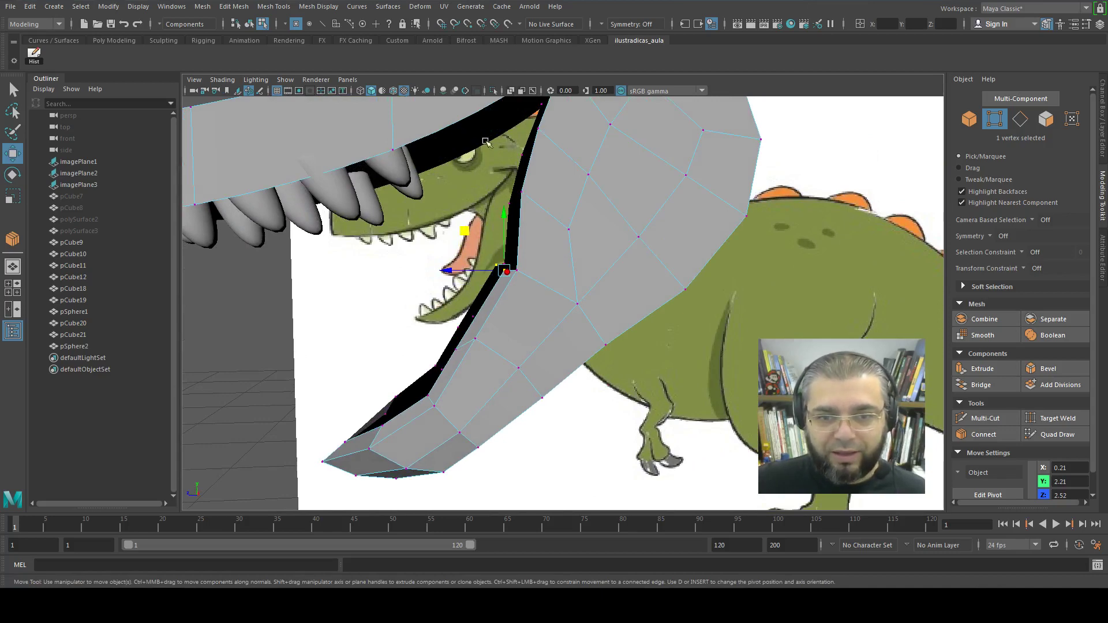
pyautogui.moveTo(486, 141)
pyautogui.keyDown('alt'); pyautogui.mouseDown()
pyautogui.moveTo(575, 250)
pyautogui.moveTo(654, 281)
pyautogui.mouseUp(); pyautogui.keyUp('alt')
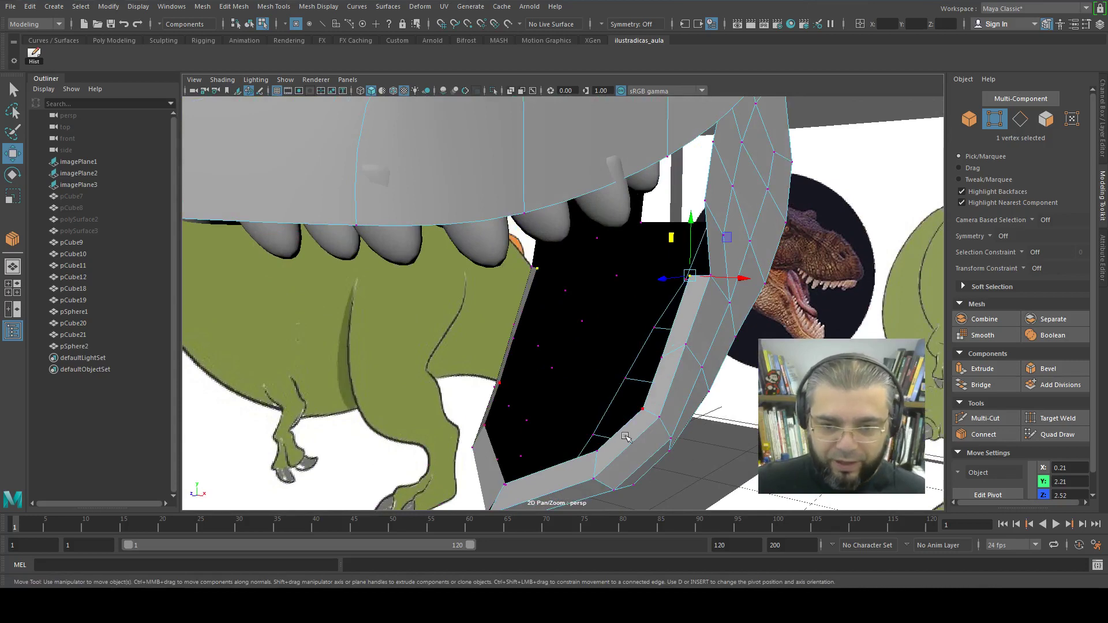
pyautogui.keyDown('alt'); pyautogui.moveTo(566, 467); pyautogui.dragTo(646, 472); pyautogui.keyUp('alt')
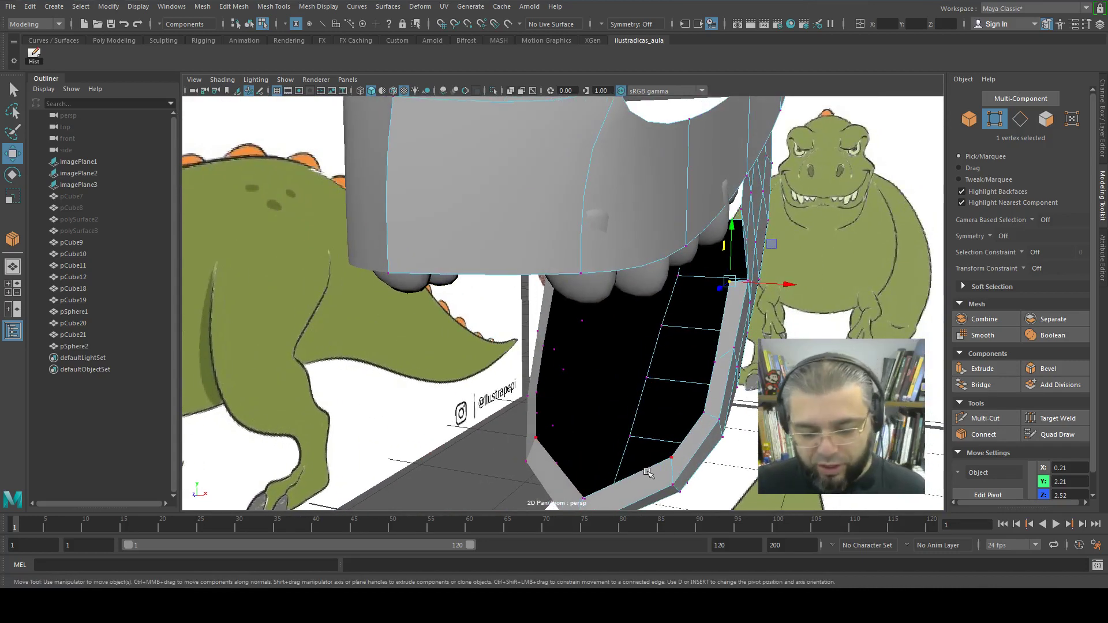
pyautogui.press('F10')
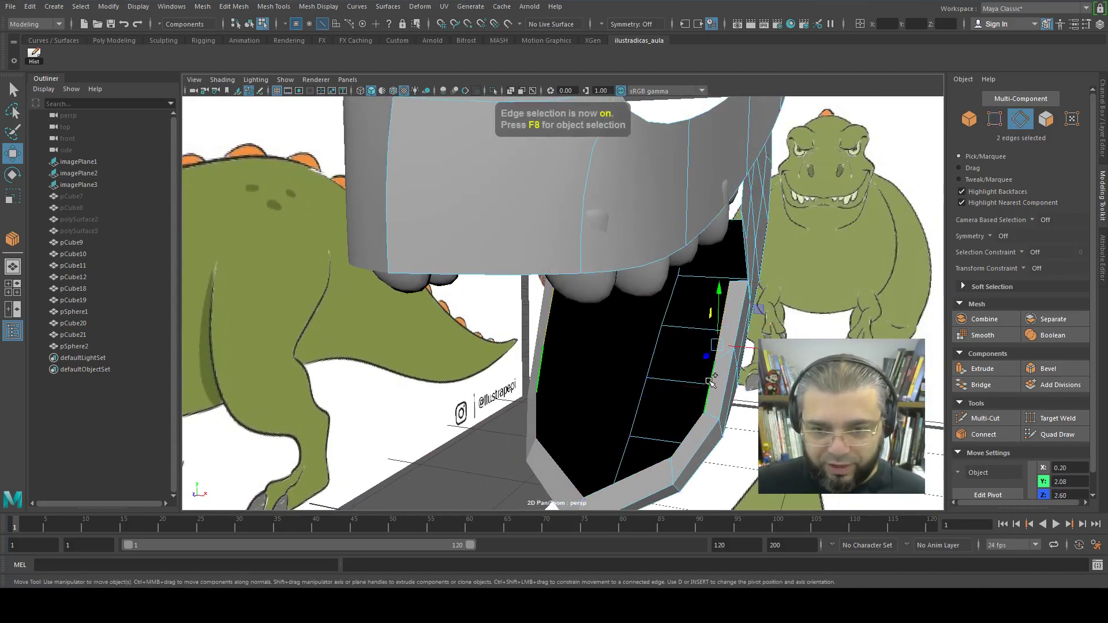
# Extrude the three front rim edges outward across the chin
pyautogui.keyDown('shift'); pyautogui.click(702, 422); pyautogui.keyUp('shift')
pyautogui.moveTo(719, 364)
pyautogui.keyDown('shift'); pyautogui.mouseDown()
pyautogui.moveTo(728, 370)
pyautogui.moveTo(676, 368)
pyautogui.mouseUp(); pyautogui.keyUp('shift')
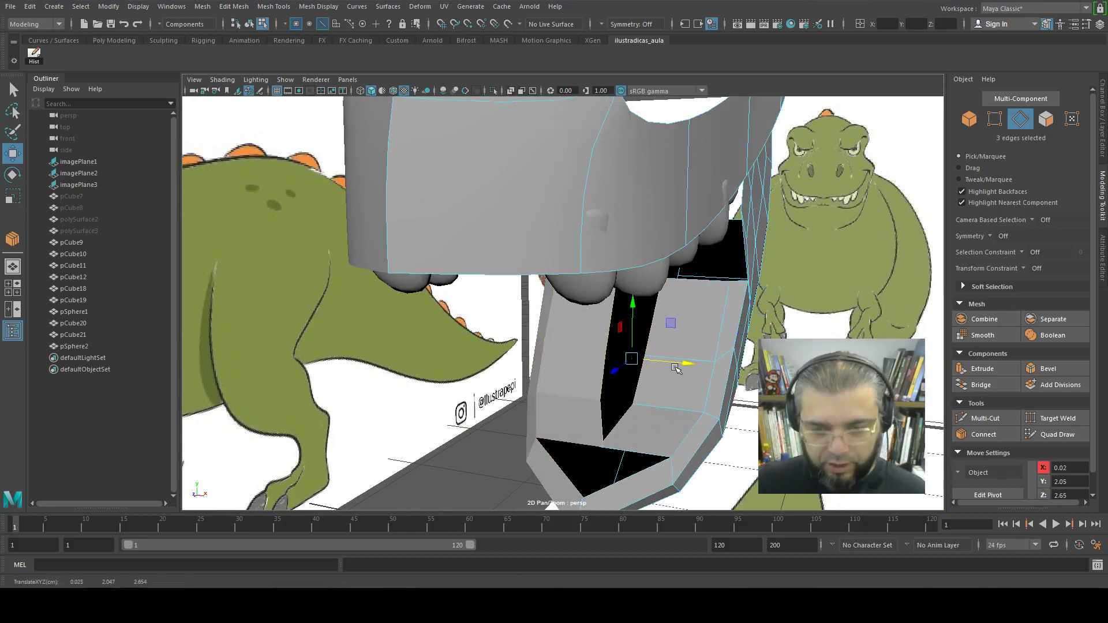
pyautogui.press('F9')
# Slide the new strip's vertices left and pull the chin vertex down and inward to close the gap
pyautogui.keyDown('shift'); pyautogui.click(681, 329); pyautogui.keyUp('shift')
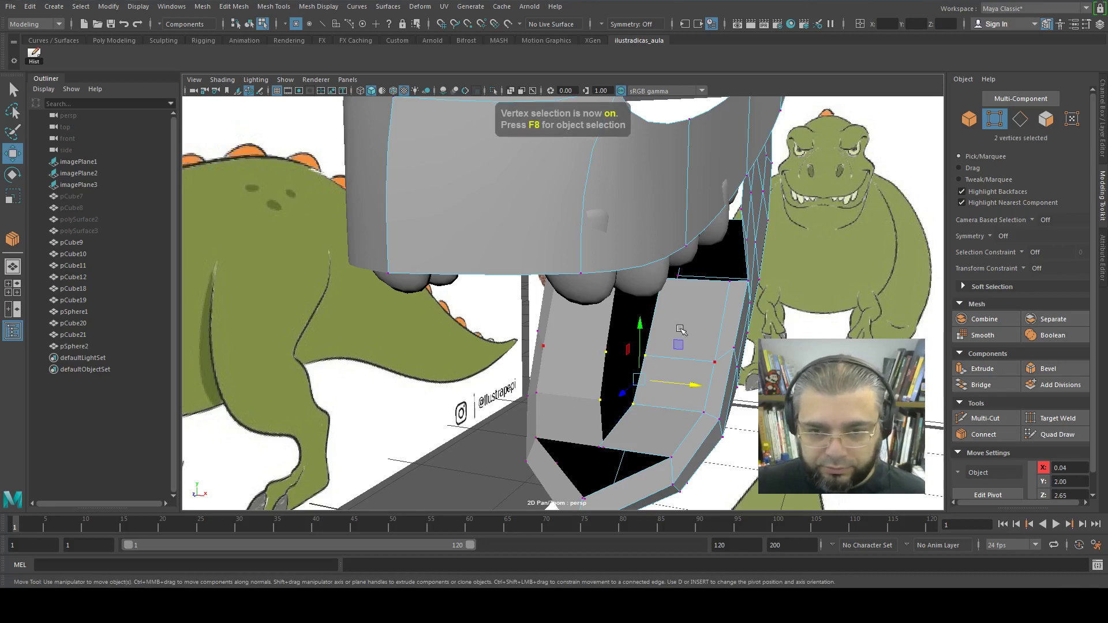
pyautogui.keyDown('alt'); pyautogui.moveTo(681, 329); pyautogui.dragTo(670, 315); pyautogui.keyUp('alt')
pyautogui.keyDown('shift'); pyautogui.click(667, 323); pyautogui.keyUp('shift')
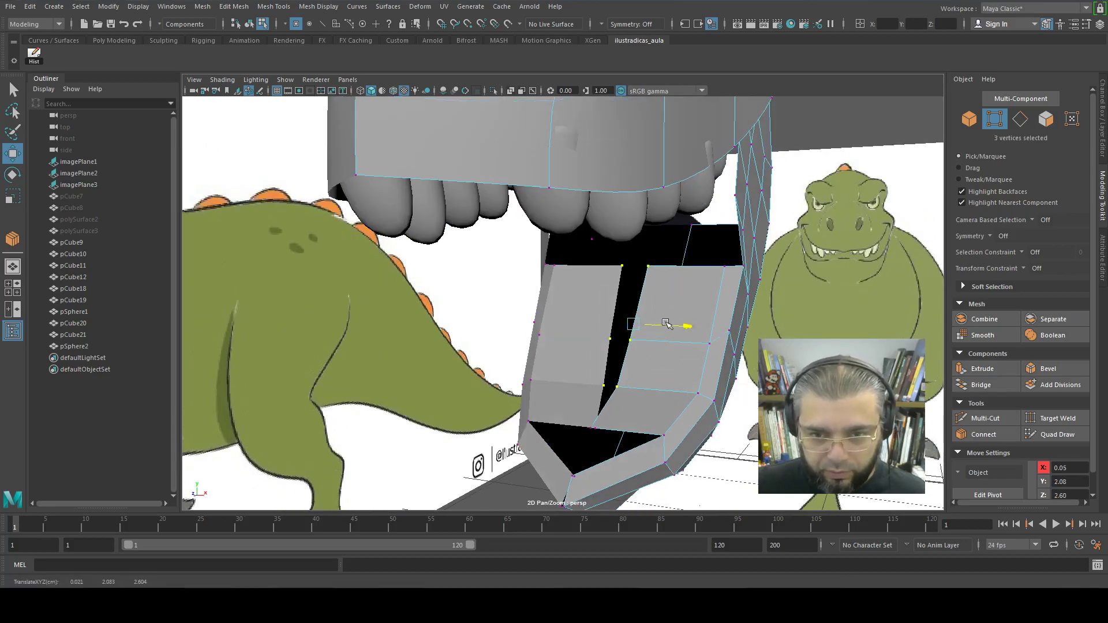
pyautogui.moveTo(667, 324); pyautogui.dragTo(644, 358)
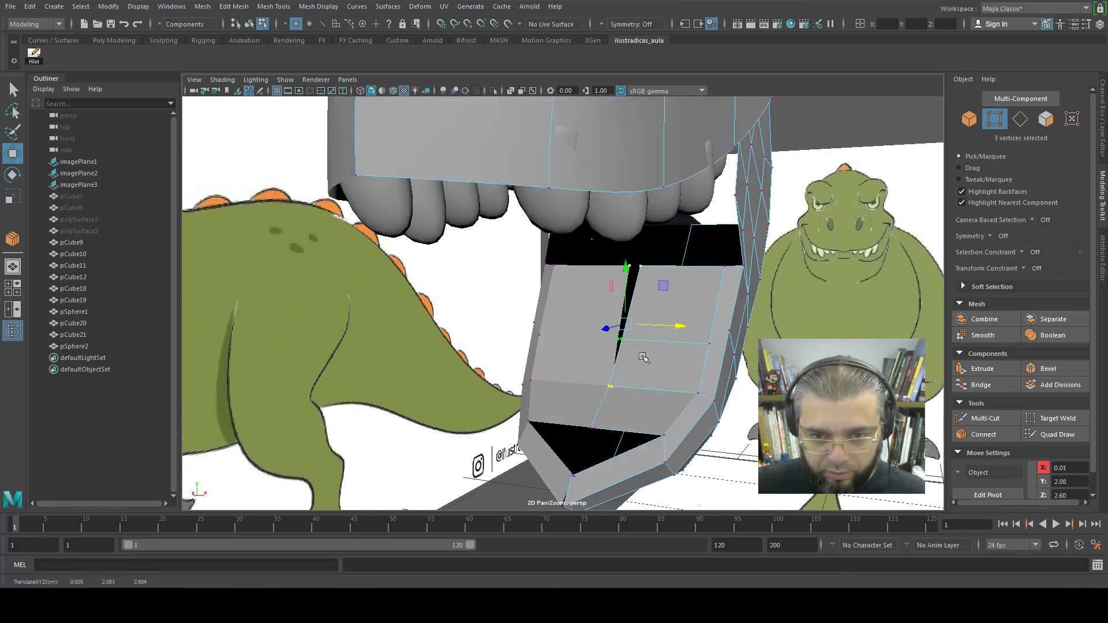
pyautogui.click(599, 429)
pyautogui.moveTo(626, 392); pyautogui.dragTo(601, 430, button='middle')
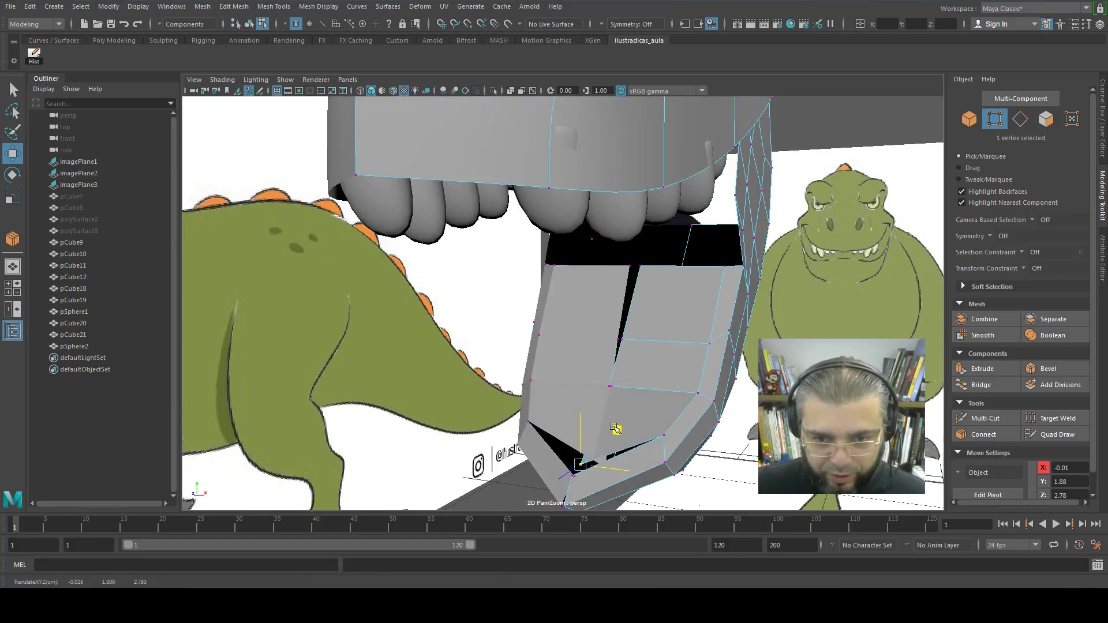
pyautogui.scroll(2, 616, 450)
pyautogui.scroll(-3, 616, 450)
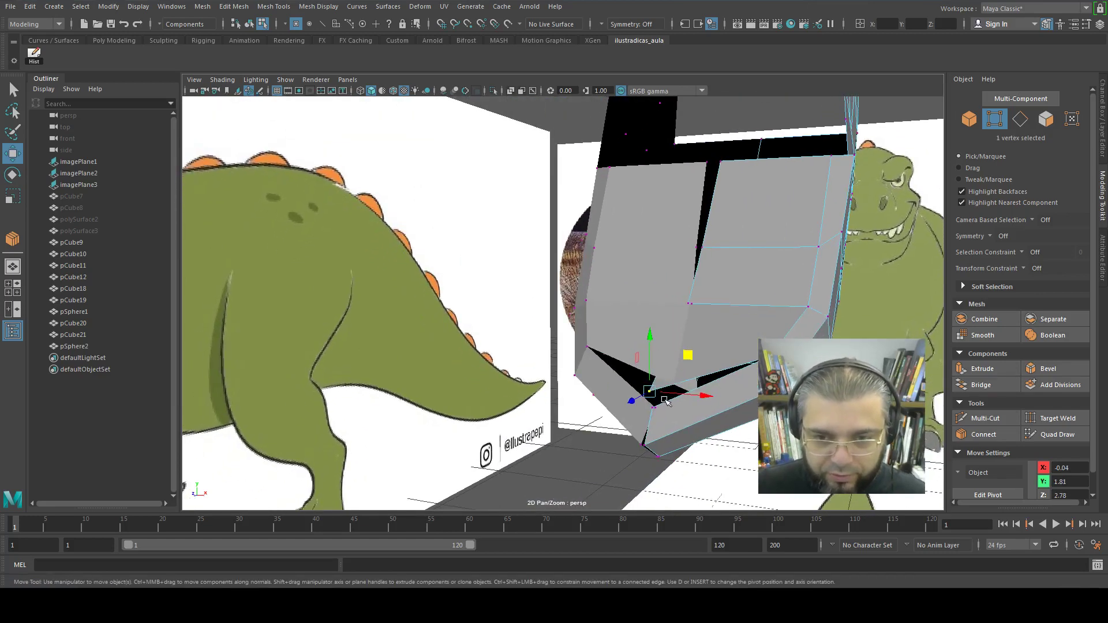
pyautogui.moveTo(673, 398)
pyautogui.mouseDown()
pyautogui.moveTo(656, 324)
pyautogui.moveTo(676, 343)
pyautogui.moveTo(656, 317)
pyautogui.mouseUp()
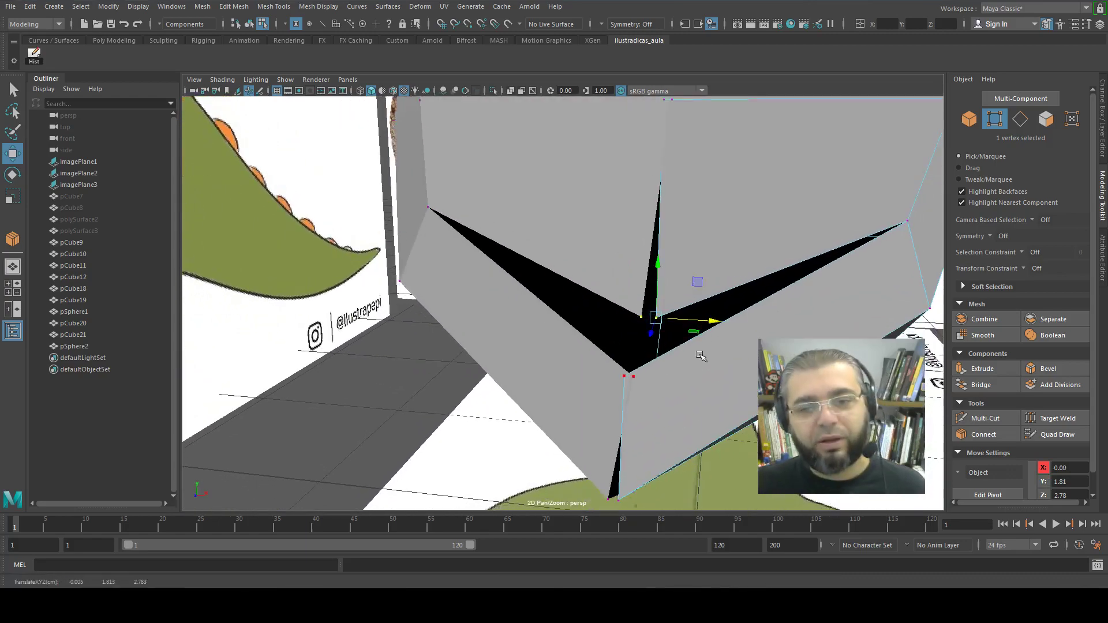
# Centre the chin vertex to narrow the jaw gap, undoing two trial moves of the stray vertex
pyautogui.moveTo(700, 354)
pyautogui.keyDown('alt'); pyautogui.mouseDown()
pyautogui.moveTo(667, 374)
pyautogui.moveTo(635, 309)
pyautogui.mouseUp(); pyautogui.keyUp('alt')
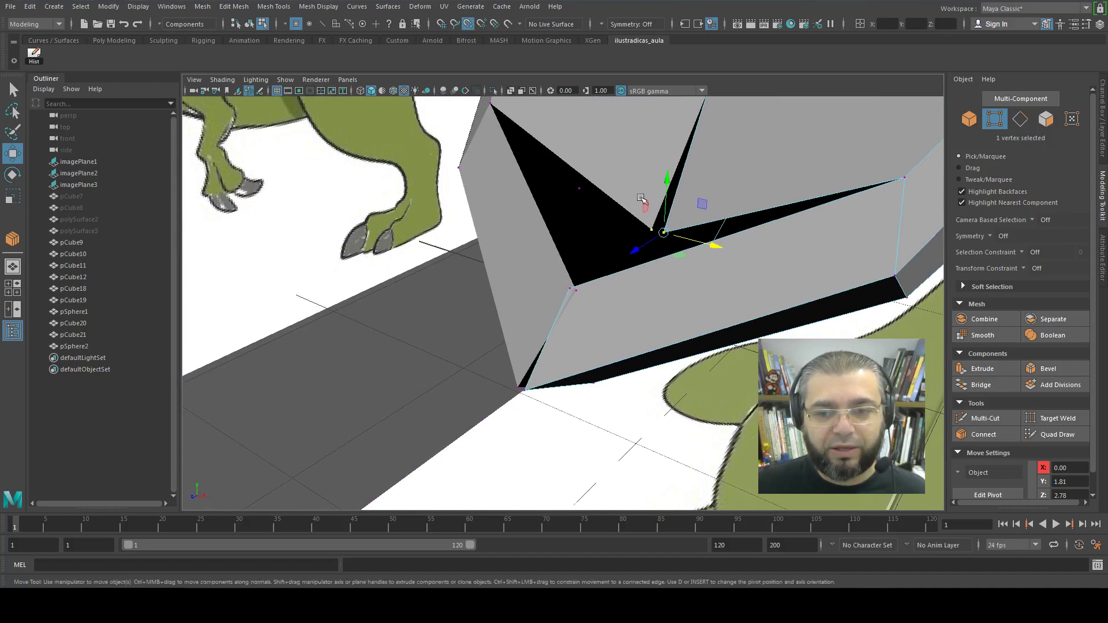
pyautogui.moveTo(664, 233); pyautogui.dragTo(633, 250)
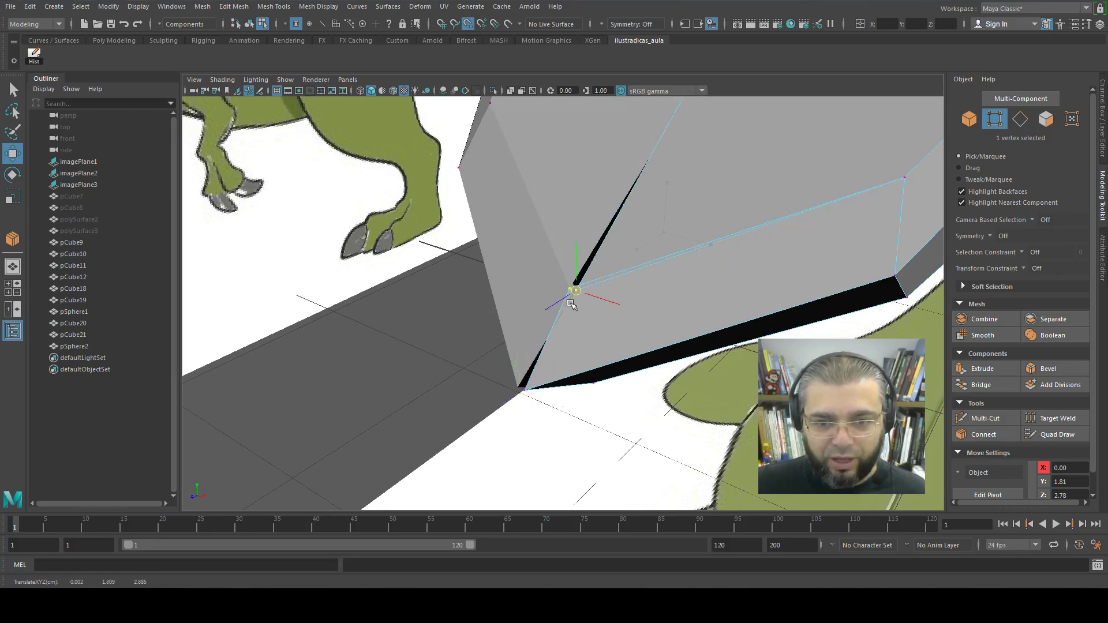
pyautogui.hotkey('ctrl', 'z')
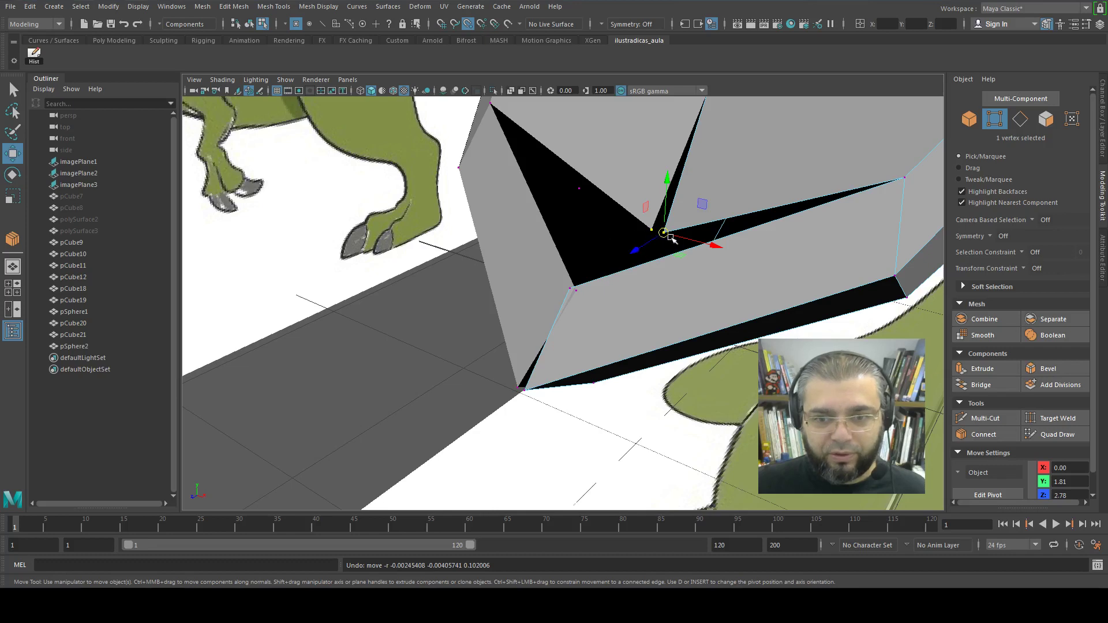
pyautogui.moveTo(664, 232); pyautogui.dragTo(570, 285)
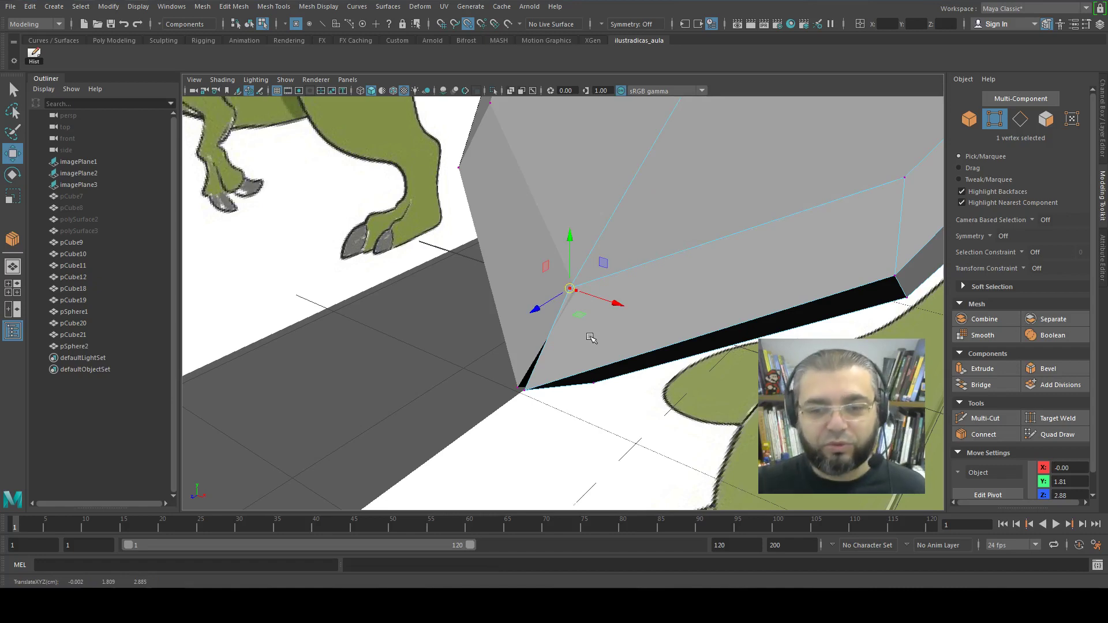
pyautogui.hotkey('ctrl', 'z')
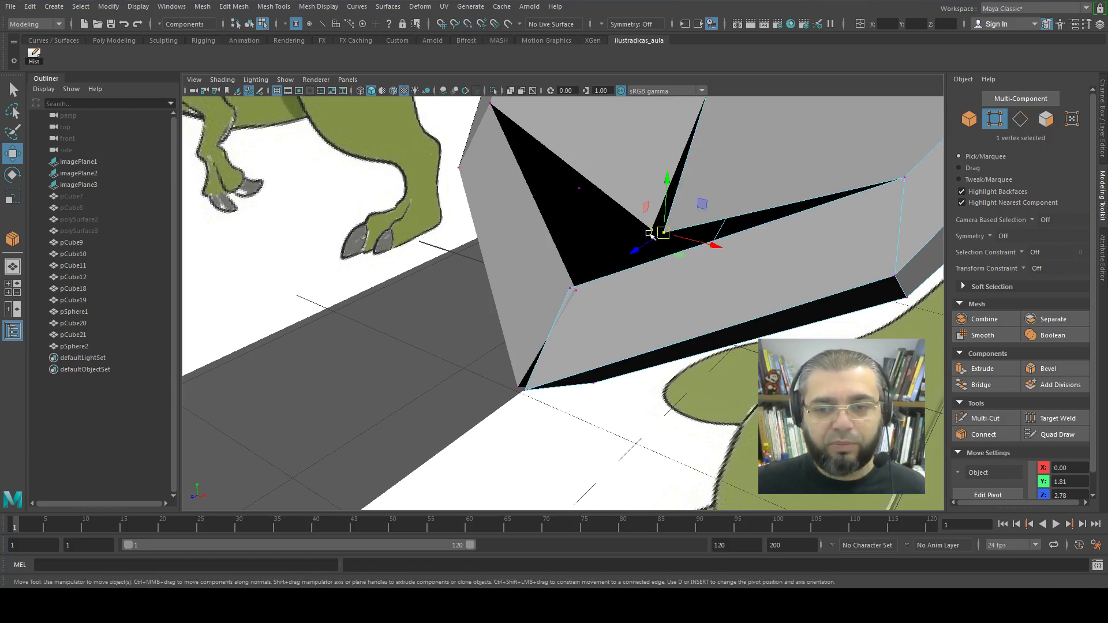
# Point-snap the stray vertex onto the neighbouring corner vertex and select both overlapping vertices
pyautogui.press('v')
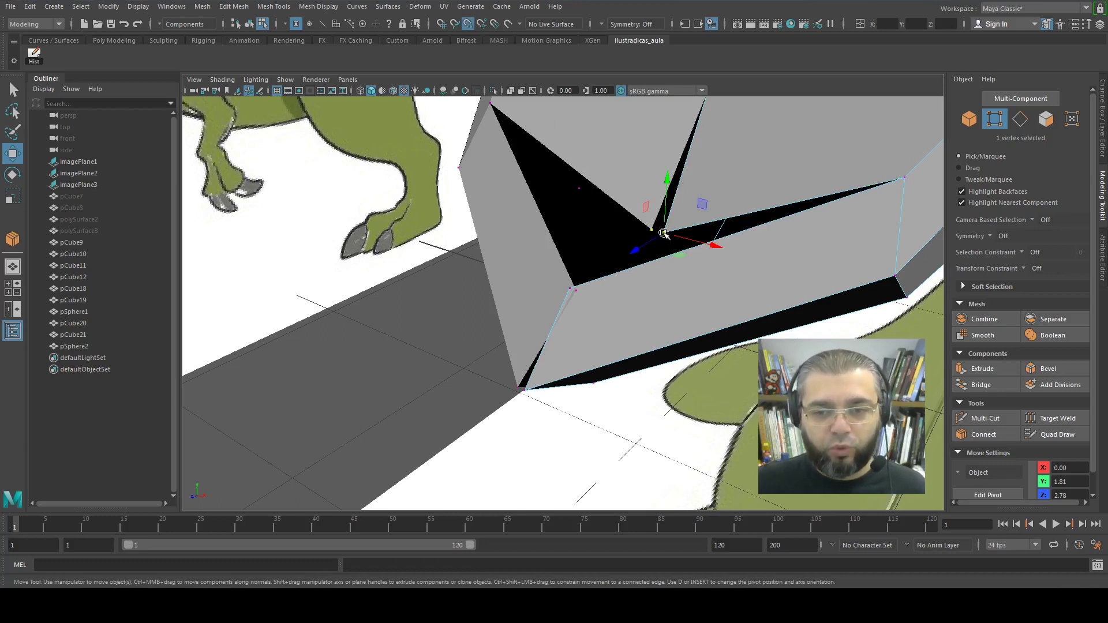
pyautogui.moveTo(663, 233); pyautogui.dragTo(566, 293)
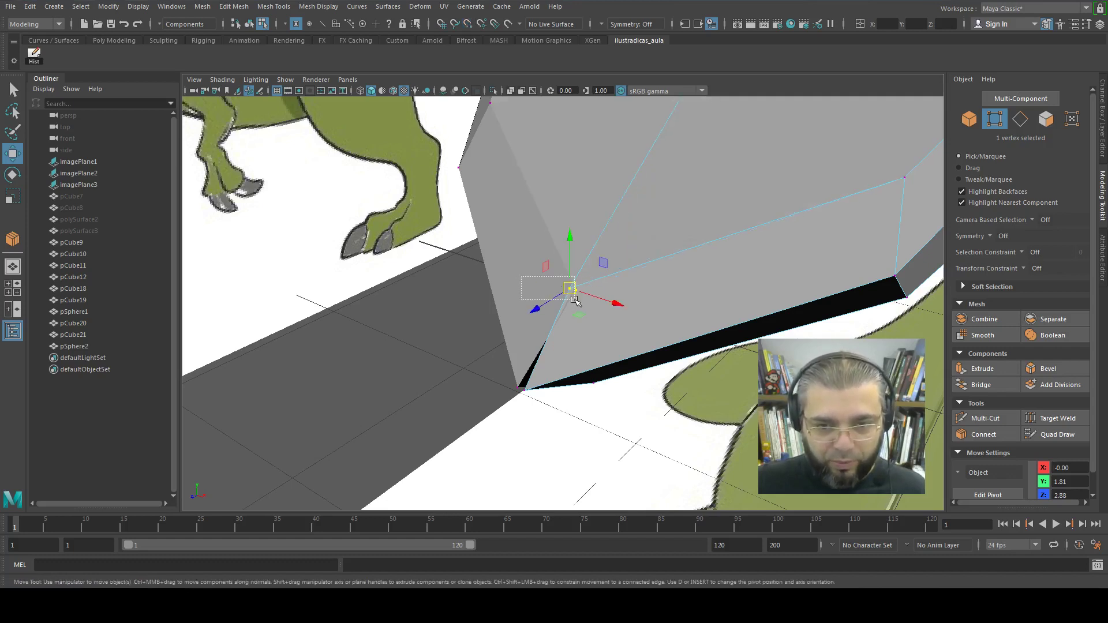
pyautogui.moveTo(573, 299)
pyautogui.mouseDown()
pyautogui.moveTo(599, 302)
pyautogui.moveTo(566, 371)
pyautogui.moveTo(726, 368)
pyautogui.mouseUp()
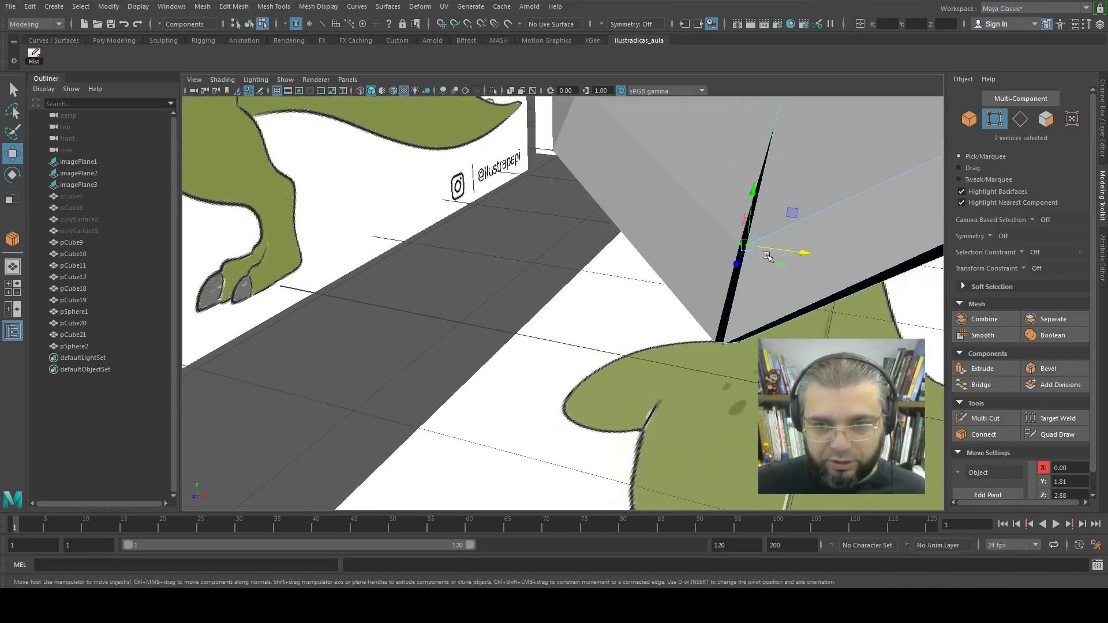
pyautogui.moveTo(768, 272); pyautogui.dragTo(746, 243)
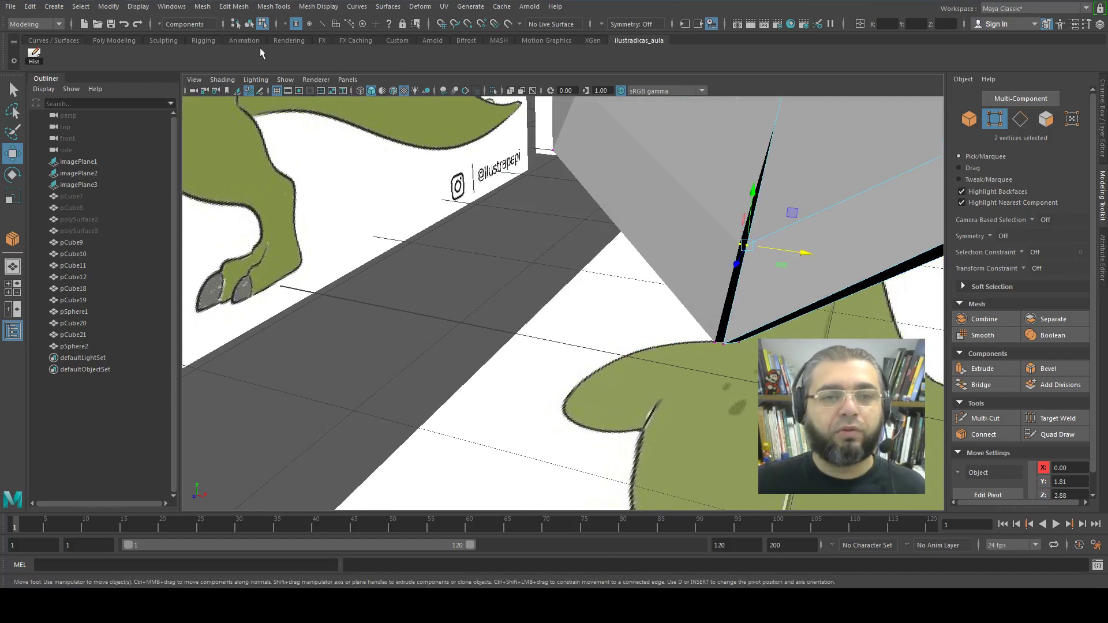
# Merge the overlapping vertices using Edit Mesh > Merge with threshold 5.0
pyautogui.click(237, 7)
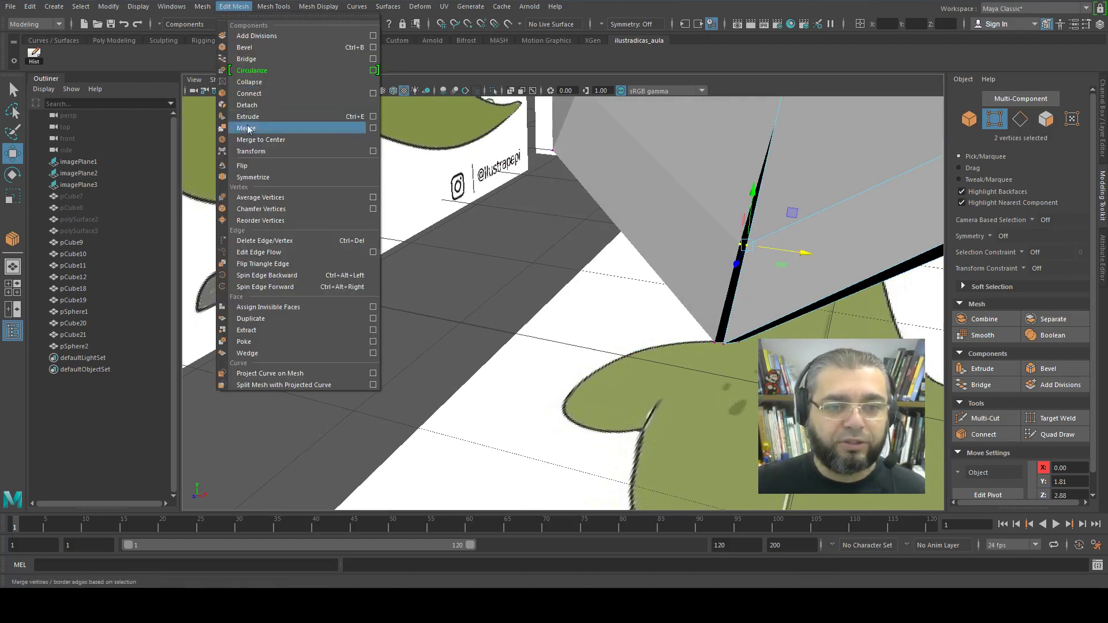
pyautogui.click(372, 128)
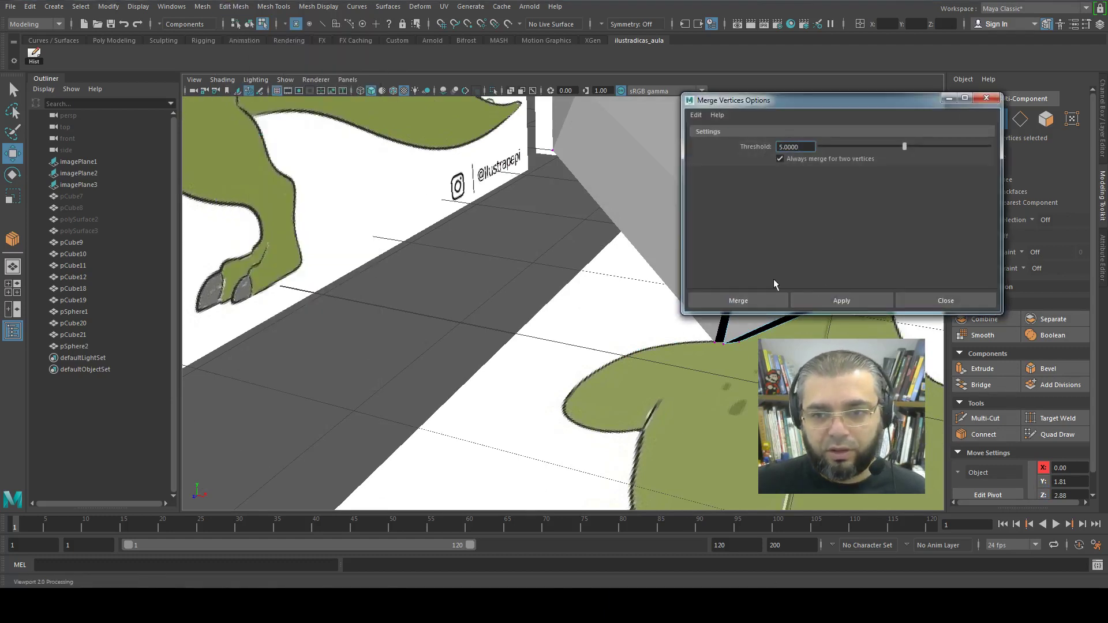
pyautogui.click(842, 301)
pyautogui.moveTo(793, 109); pyautogui.dragTo(873, 107)
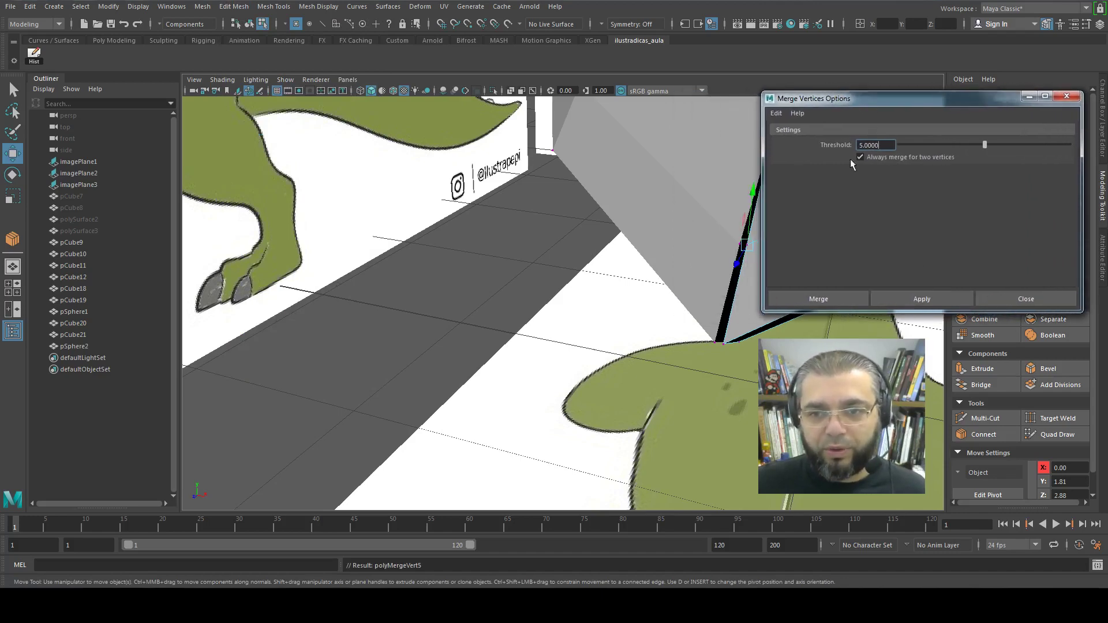
pyautogui.click(1067, 96)
# Select the five centre seam vertices and set their X position to 0
pyautogui.keyDown('alt'); pyautogui.moveTo(808, 248); pyautogui.dragTo(765, 287); pyautogui.keyUp('alt')
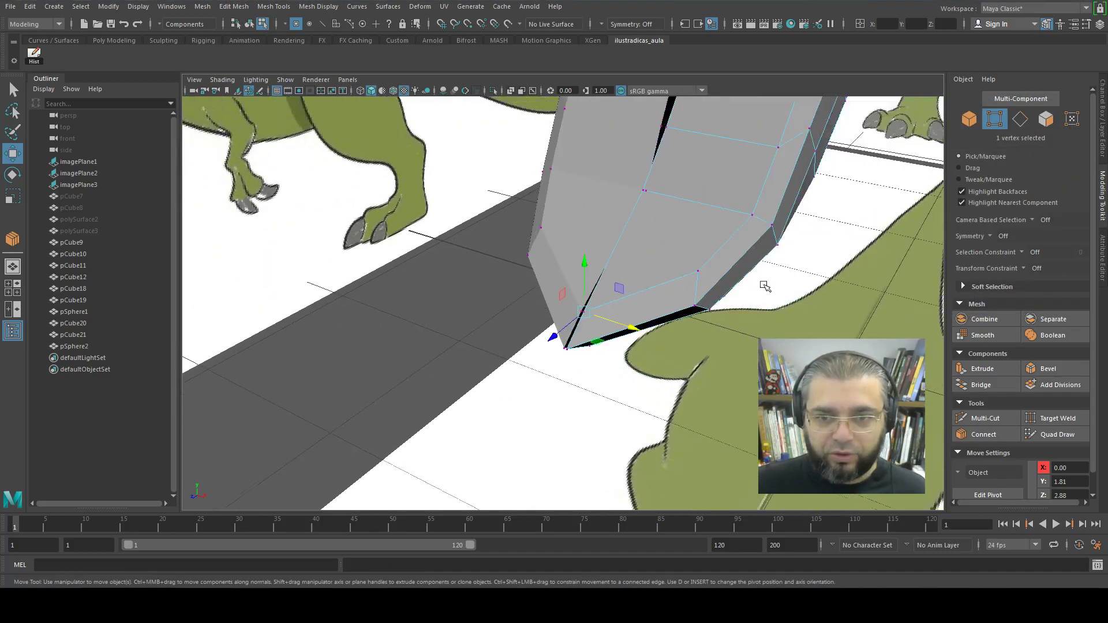
pyautogui.click(657, 186)
pyautogui.moveTo(664, 234)
pyautogui.keyDown('alt'); pyautogui.mouseDown()
pyautogui.moveTo(687, 241)
pyautogui.moveTo(627, 298)
pyautogui.moveTo(639, 287)
pyautogui.mouseUp(); pyautogui.keyUp('alt')
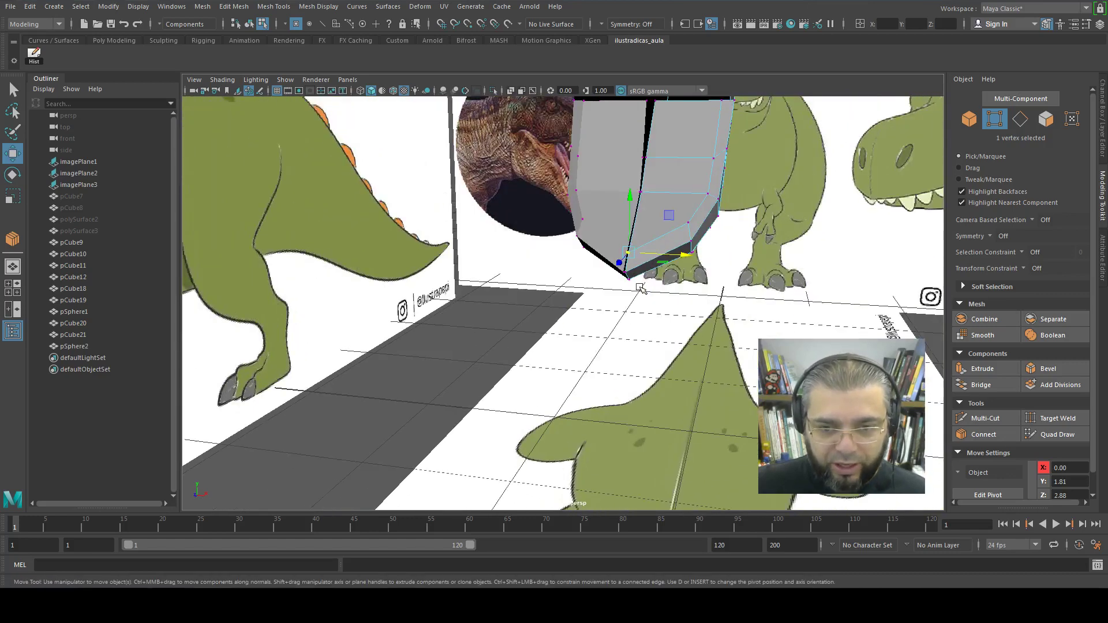
pyautogui.keyDown('shift'); pyautogui.click(697, 246); pyautogui.keyUp('shift')
pyautogui.keyDown('alt'); pyautogui.moveTo(701, 242); pyautogui.dragTo(660, 415); pyautogui.keyUp('alt')
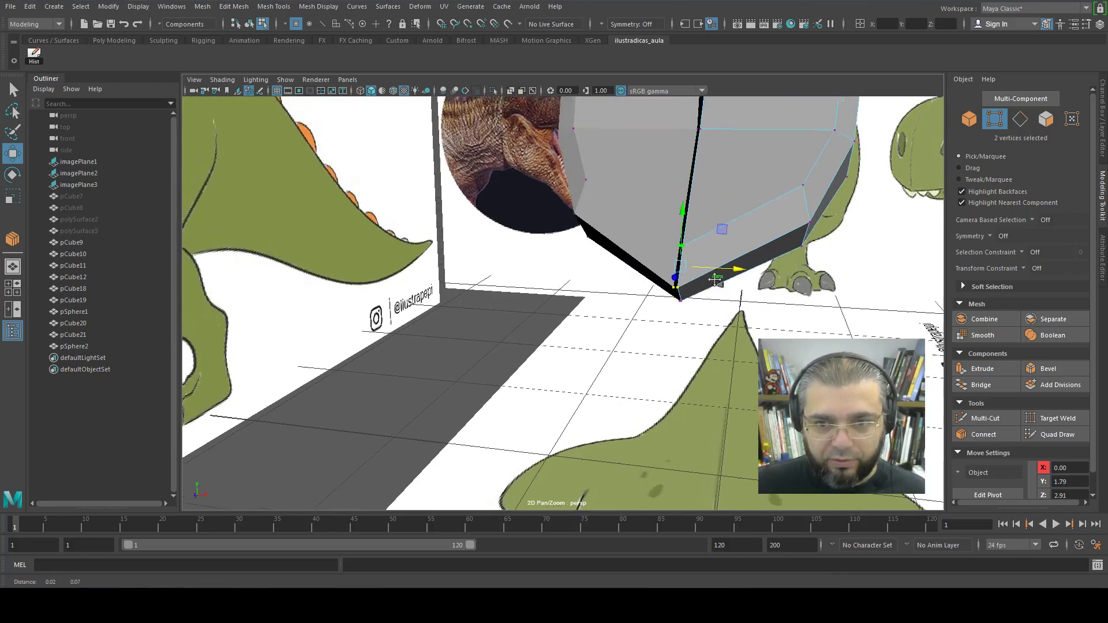
pyautogui.keyDown('shift'); pyautogui.click(634, 319); pyautogui.keyUp('shift')
pyautogui.keyDown('shift'); pyautogui.click(642, 250); pyautogui.keyUp('shift')
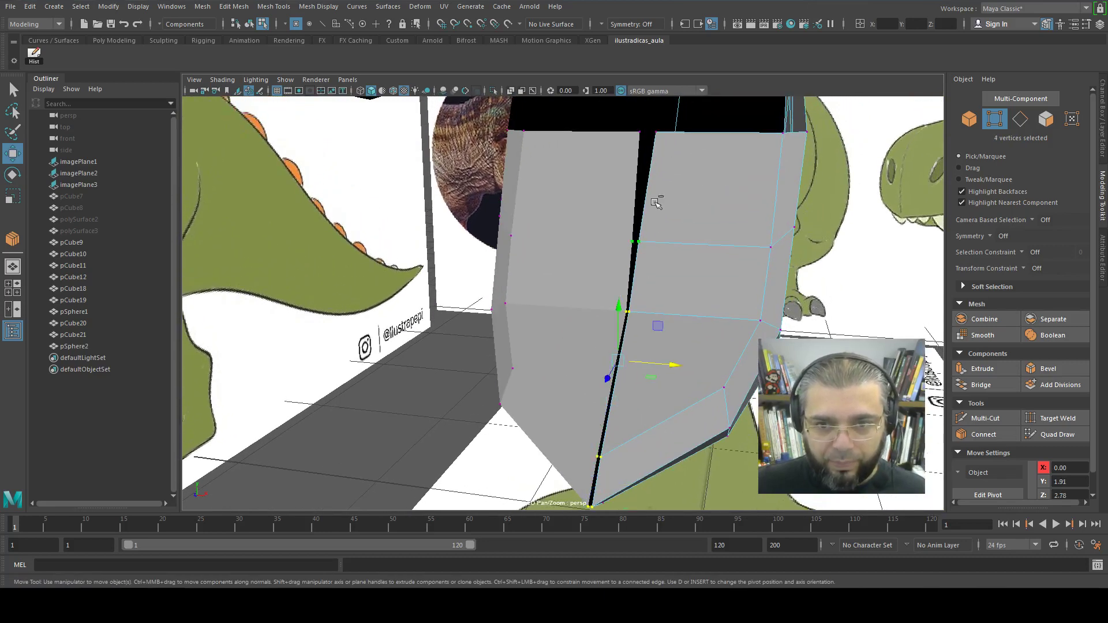
pyautogui.keyDown('shift'); pyautogui.click(661, 145); pyautogui.keyUp('shift')
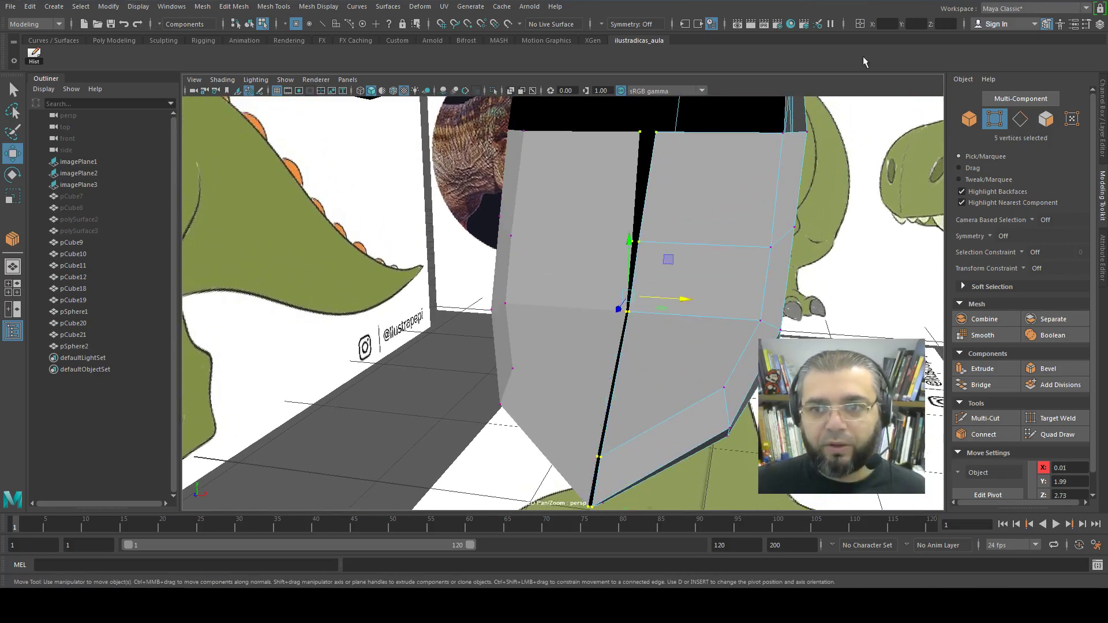
pyautogui.click(886, 24)
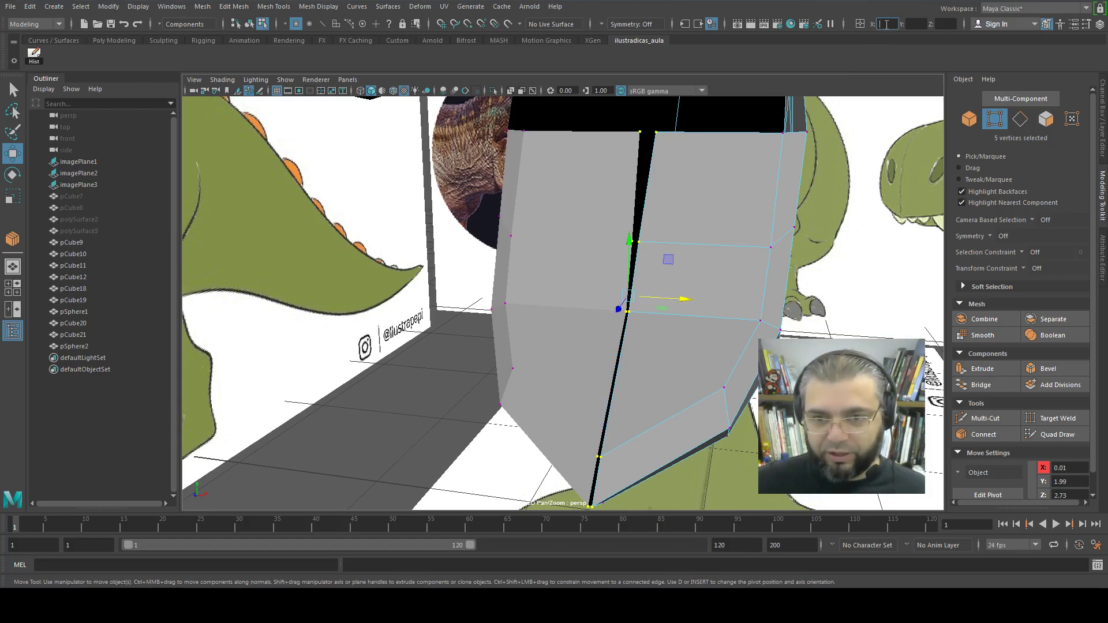
pyautogui.write('0')
pyautogui.press('Return')
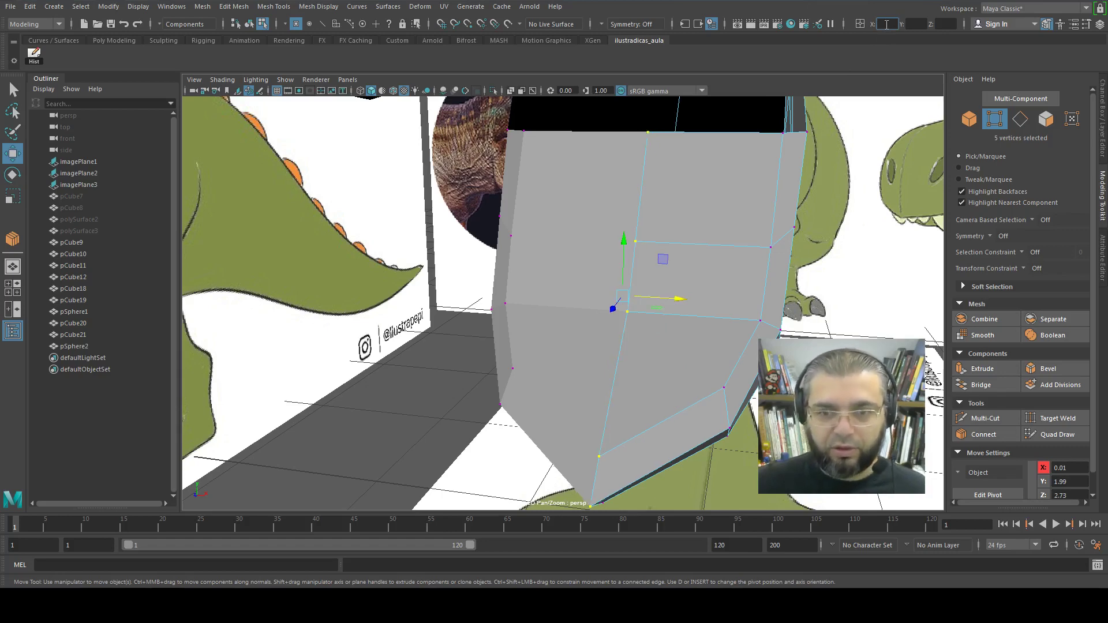
pyautogui.click(864, 293)
pyautogui.moveTo(864, 293)
pyautogui.keyDown('alt'); pyautogui.mouseDown()
pyautogui.moveTo(643, 375)
pyautogui.moveTo(720, 337)
pyautogui.moveTo(758, 264)
pyautogui.mouseUp(); pyautogui.keyUp('alt')
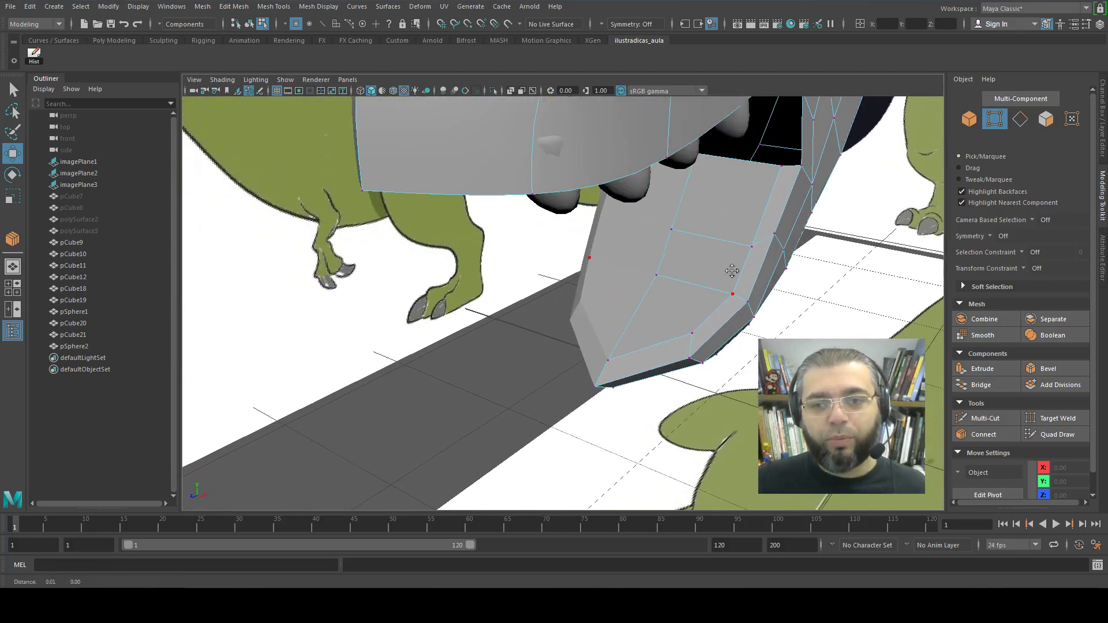
pyautogui.keyDown('alt'); pyautogui.moveTo(705, 302); pyautogui.dragTo(692, 323); pyautogui.keyUp('alt')
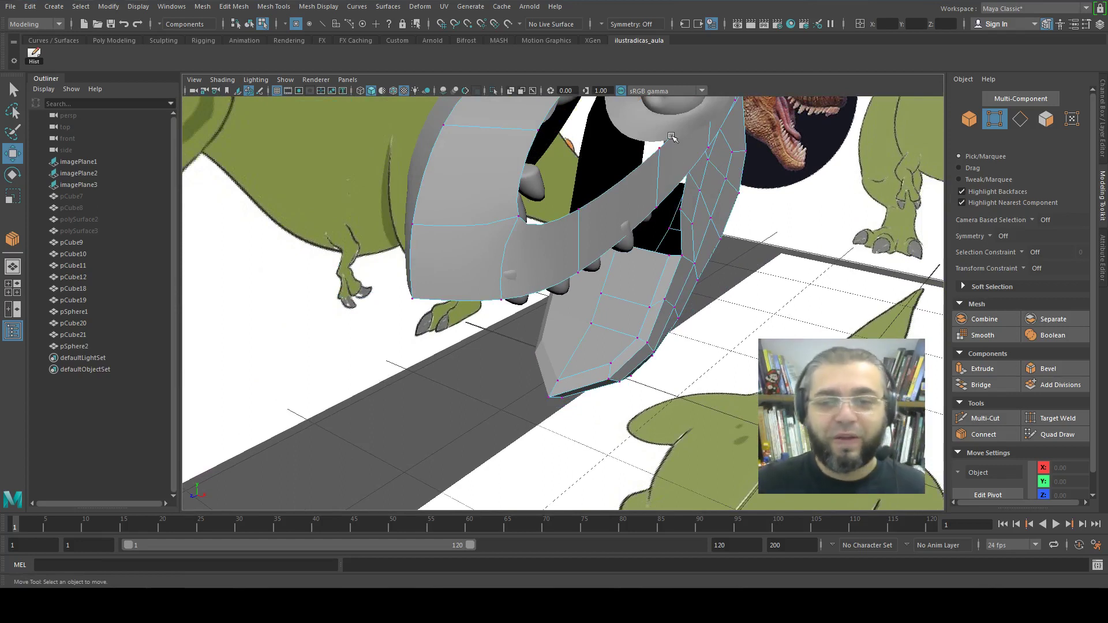
pyautogui.keyDown('alt'); pyautogui.moveTo(652, 133); pyautogui.dragTo(631, 192); pyautogui.keyUp('alt')
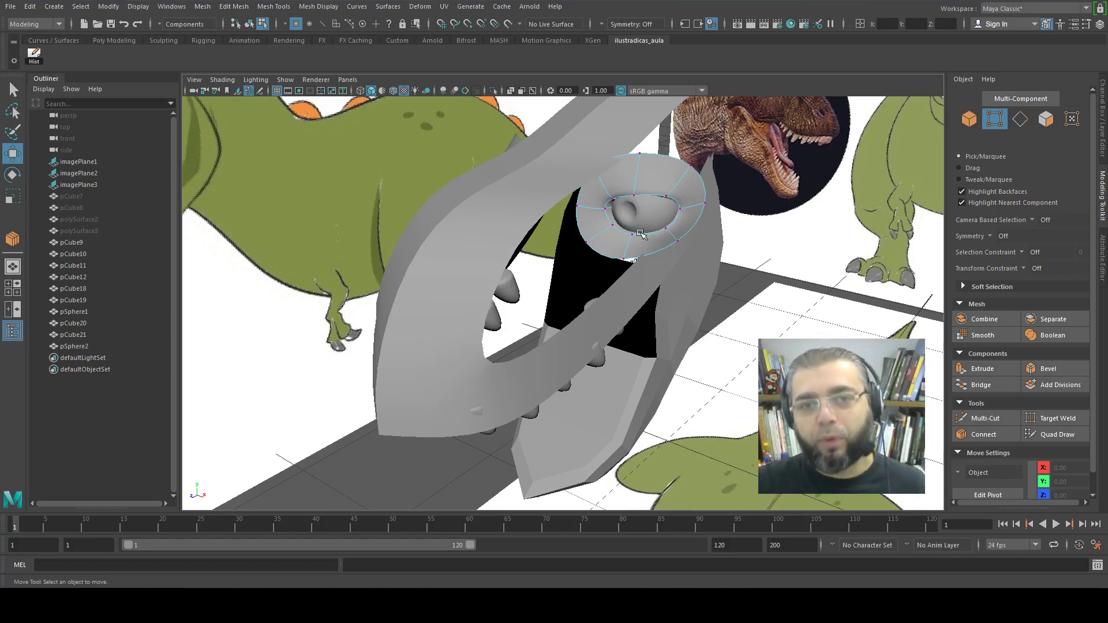
pyautogui.click(657, 354)
pyautogui.press('f')
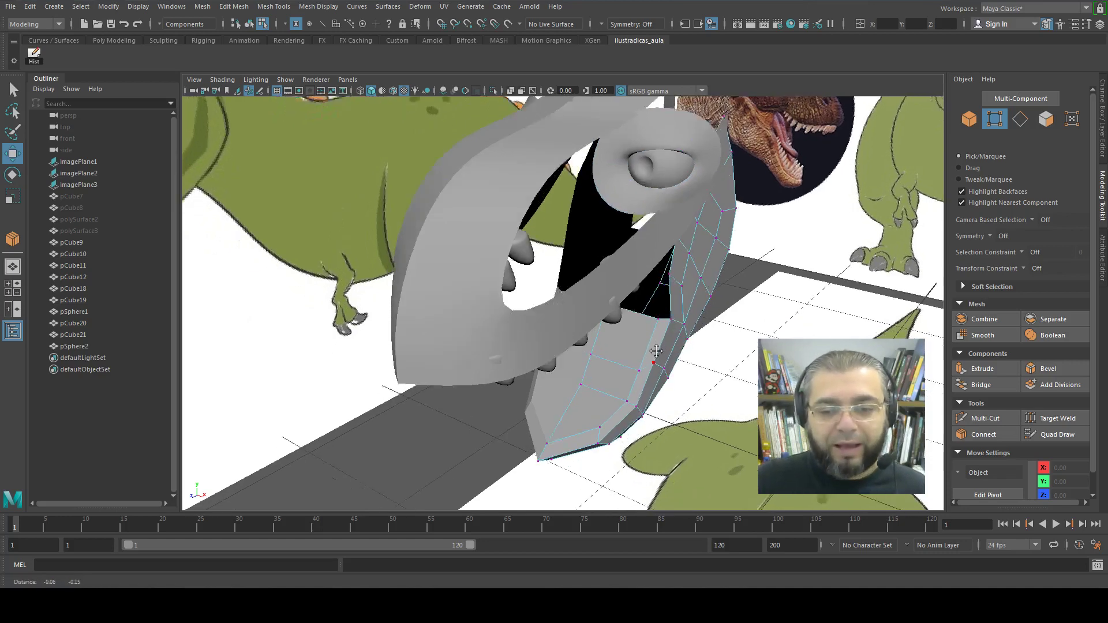
pyautogui.press('F10')
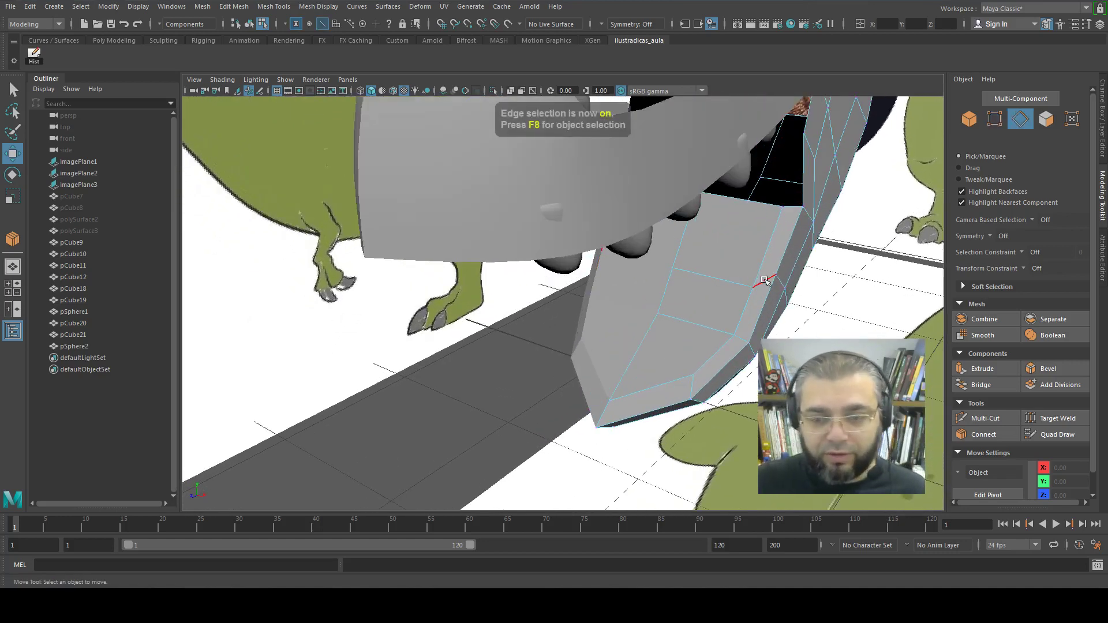
# Insert a new edge loop through an edge ring on the lower jaw
pyautogui.click(766, 282)
pyautogui.doubleClick(744, 340)
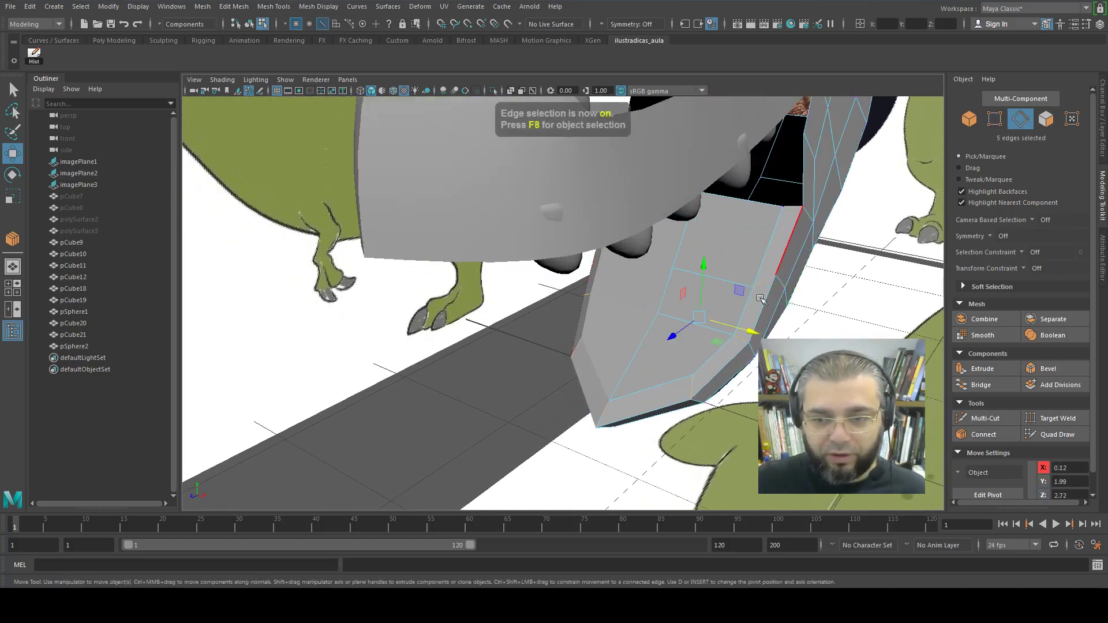
pyautogui.click(992, 438)
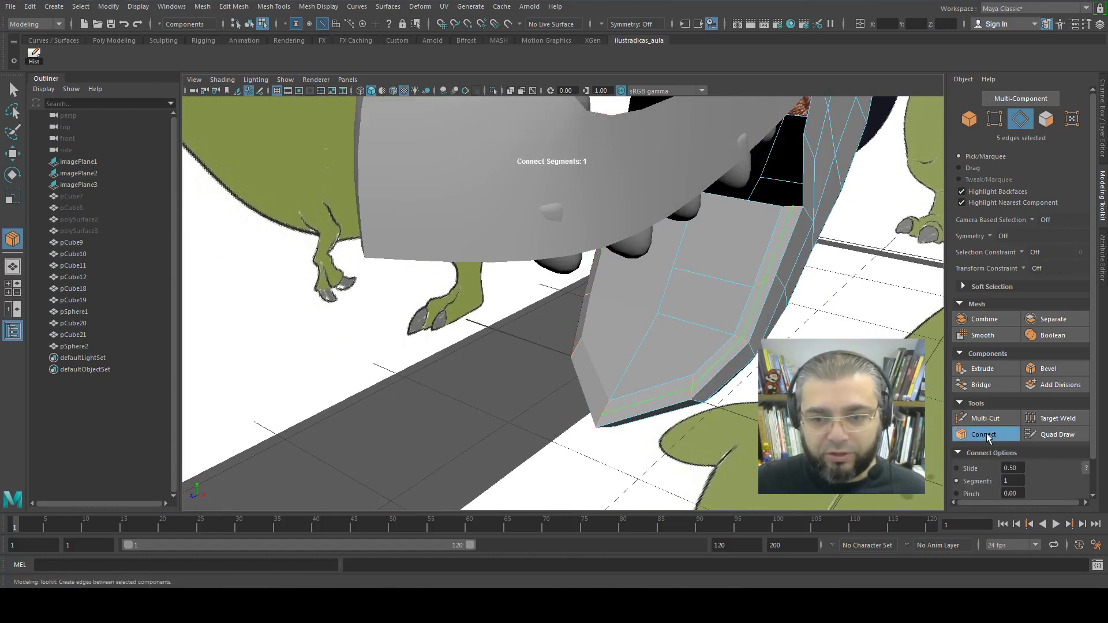
pyautogui.press('w')
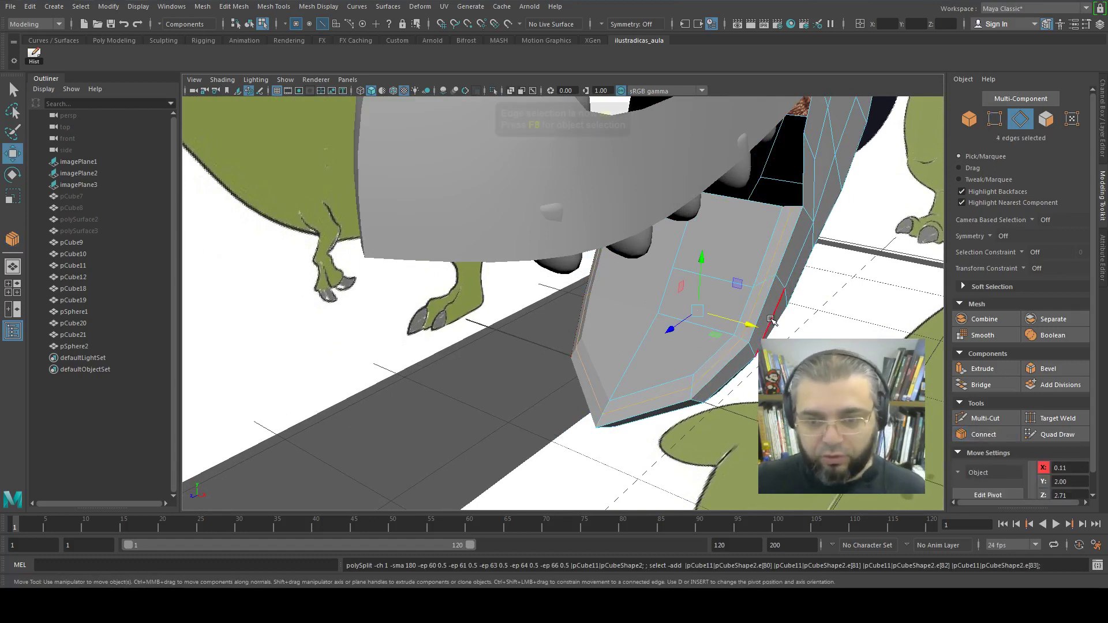
# Move a jaw edge loop and several side edges to reshape the chin
pyautogui.click(759, 289)
pyautogui.doubleClick(750, 308)
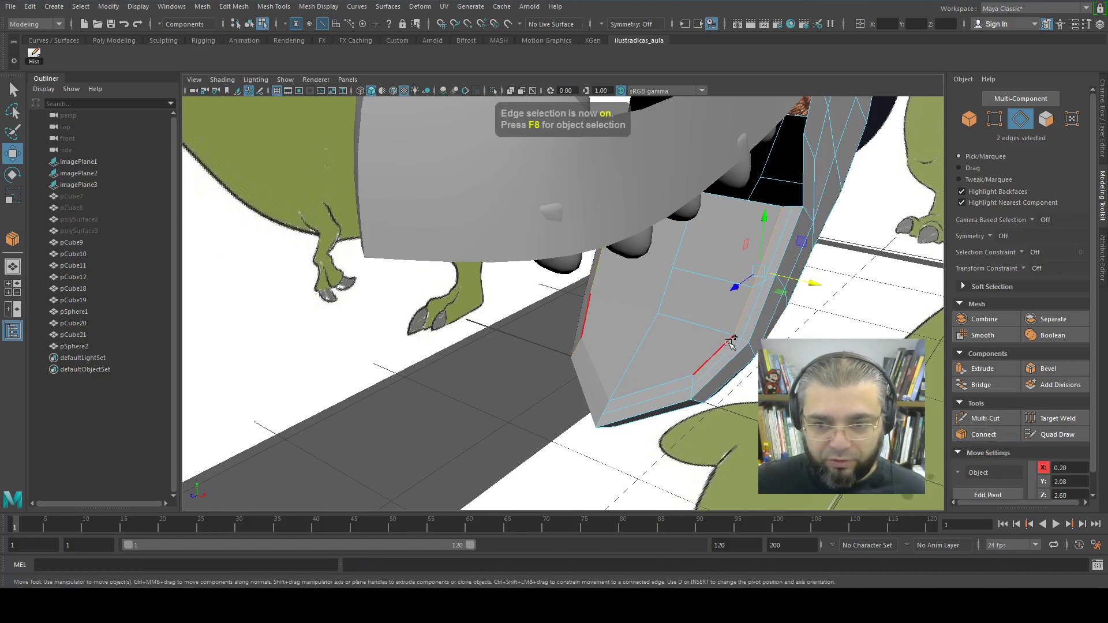
pyautogui.moveTo(750, 308)
pyautogui.keyDown('alt'); pyautogui.mouseDown()
pyautogui.moveTo(643, 412)
pyautogui.moveTo(577, 357)
pyautogui.mouseUp(); pyautogui.keyUp('alt')
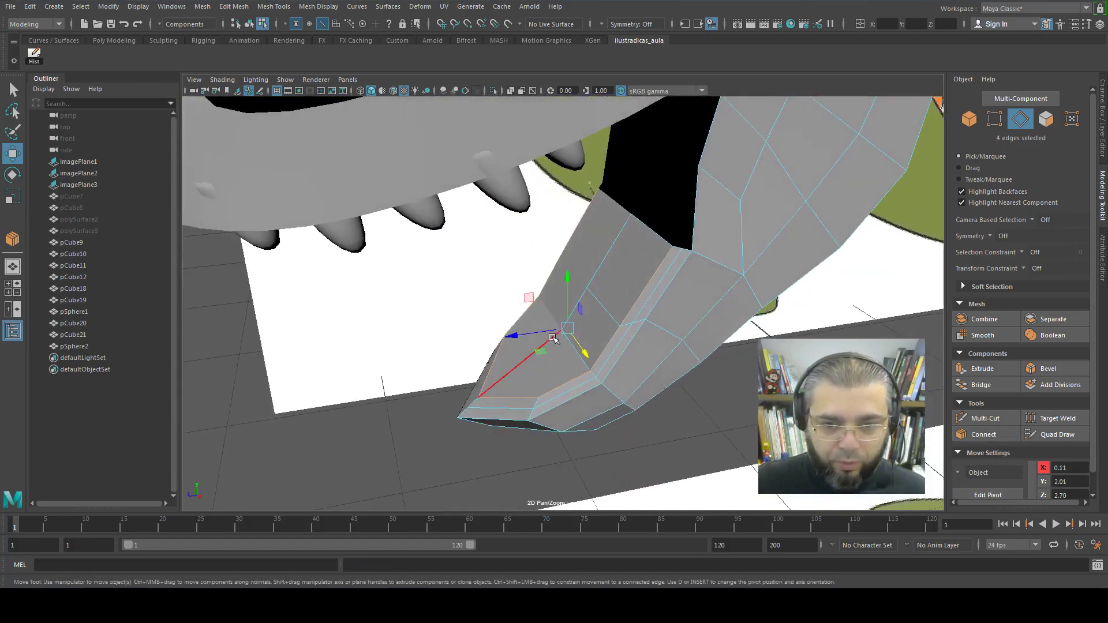
pyautogui.moveTo(527, 297)
pyautogui.mouseDown()
pyautogui.moveTo(555, 307)
pyautogui.moveTo(578, 346)
pyautogui.mouseUp()
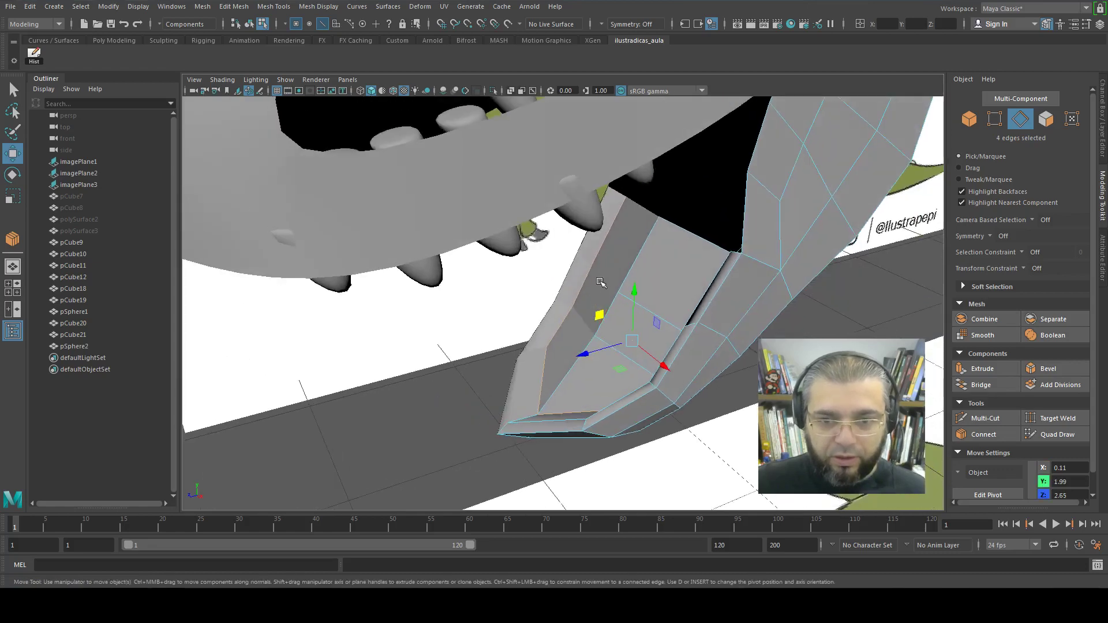
pyautogui.click(612, 272)
pyautogui.keyDown('shift'); pyautogui.click(586, 358); pyautogui.keyUp('shift')
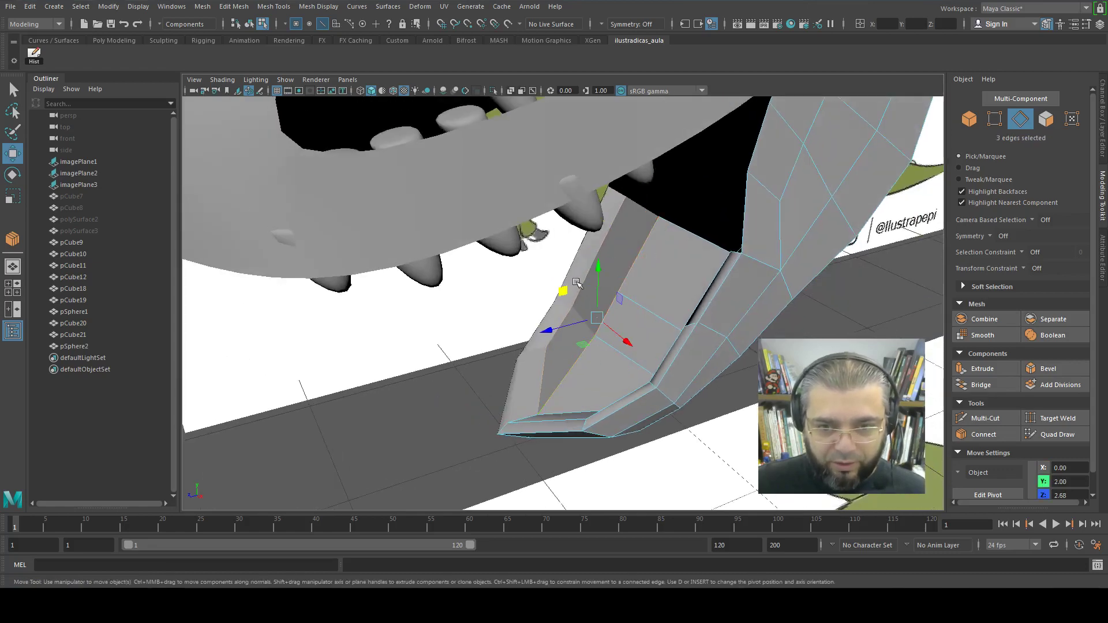
pyautogui.moveTo(568, 292)
pyautogui.mouseDown()
pyautogui.moveTo(583, 300)
pyautogui.moveTo(826, 201)
pyautogui.mouseUp()
# Select the six right bevel edges and slide them inward along X
pyautogui.click(836, 173)
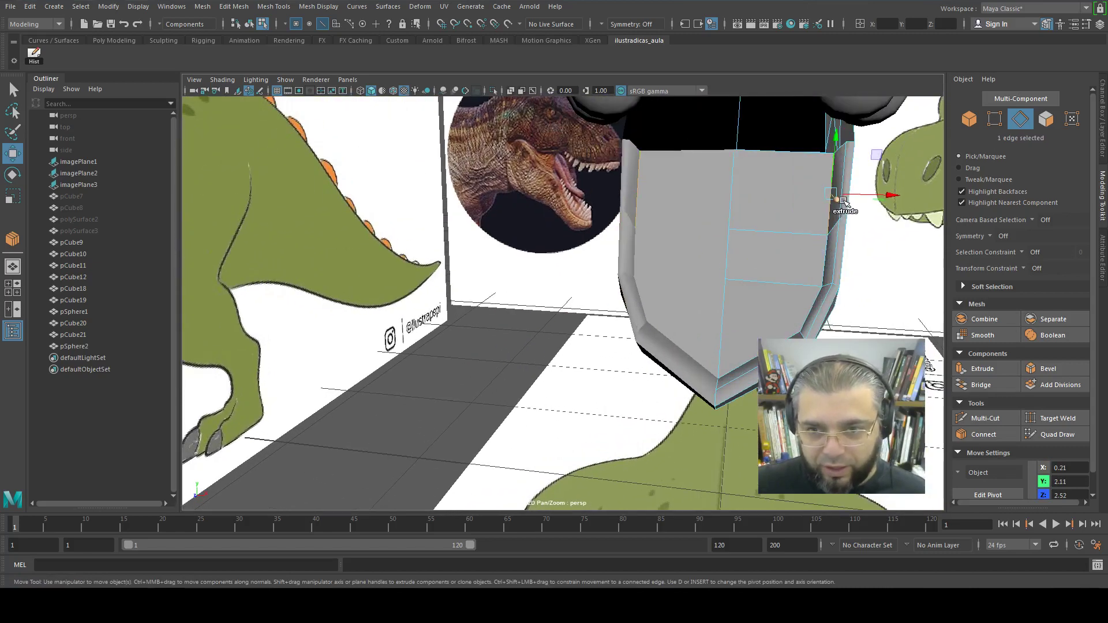
pyautogui.keyDown('shift'); pyautogui.click(834, 219); pyautogui.keyUp('shift')
pyautogui.keyDown('shift'); pyautogui.click(830, 259); pyautogui.keyUp('shift')
pyautogui.keyDown('shift'); pyautogui.click(823, 277); pyautogui.keyUp('shift')
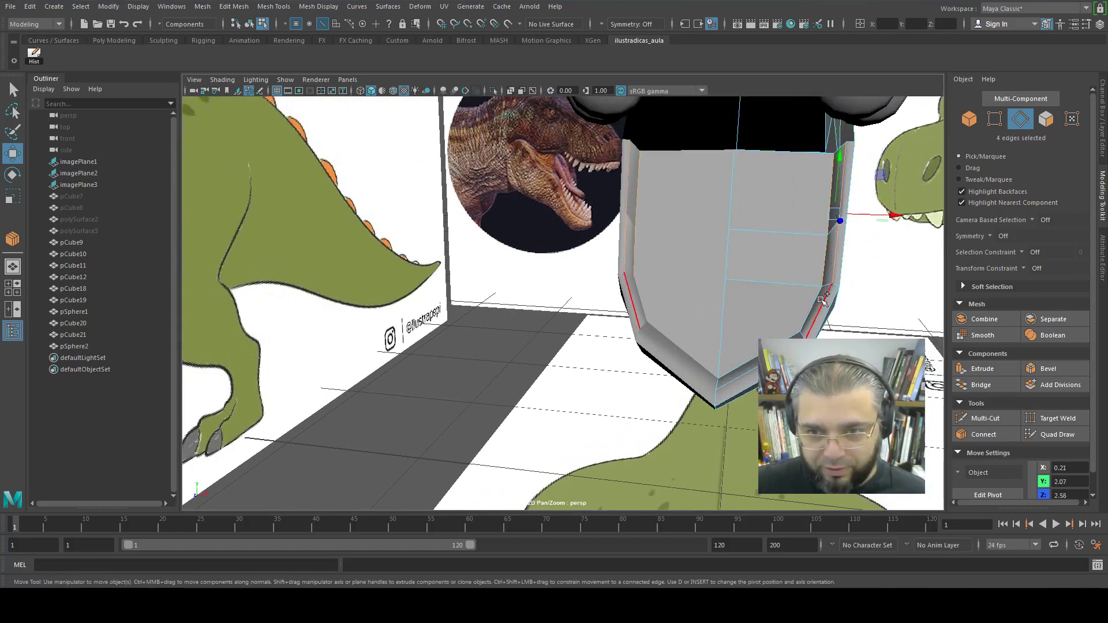
pyautogui.keyDown('shift'); pyautogui.click(819, 302); pyautogui.keyUp('shift')
pyautogui.keyDown('shift'); pyautogui.click(814, 304); pyautogui.keyUp('shift')
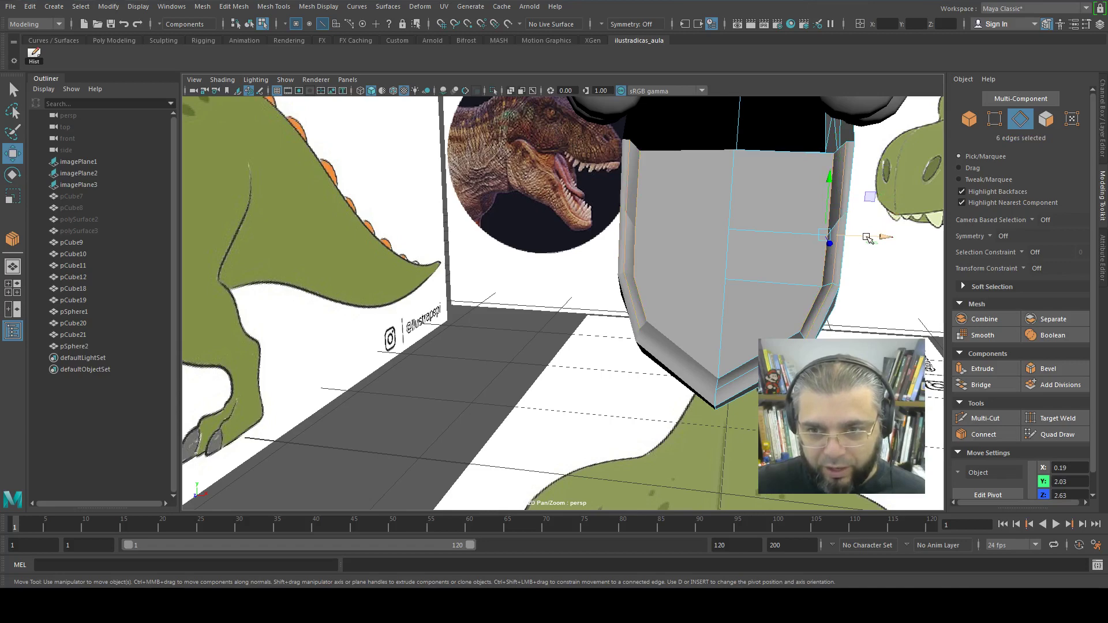
pyautogui.moveTo(864, 239); pyautogui.dragTo(733, 357)
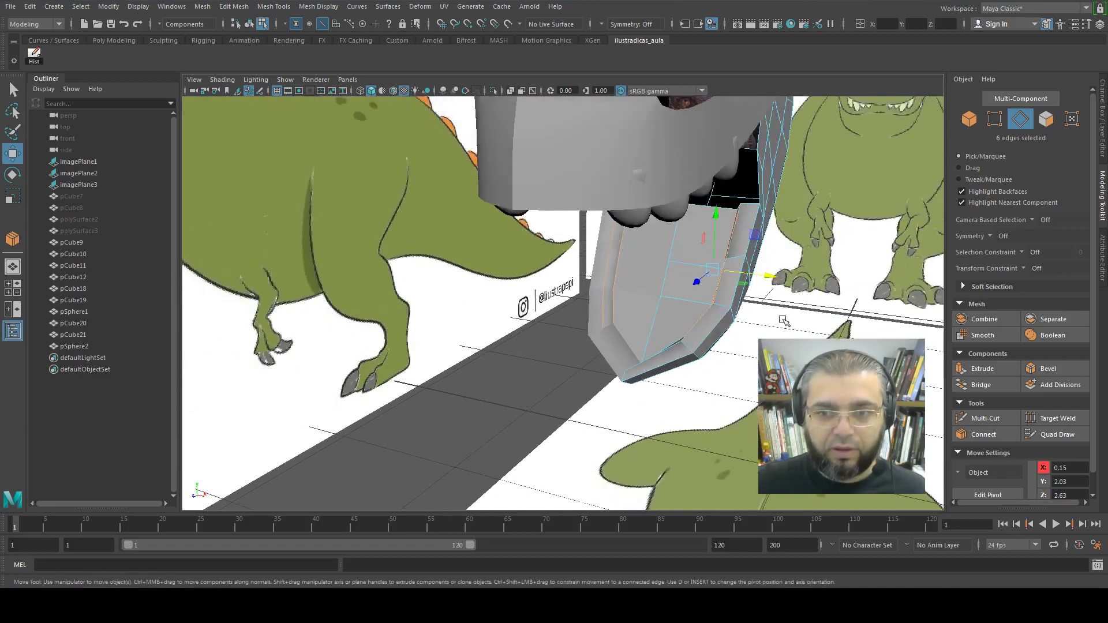
# Switch to object mode, select the pCube11 jaw mesh and orbit to inspect its shape
pyautogui.press('F8')
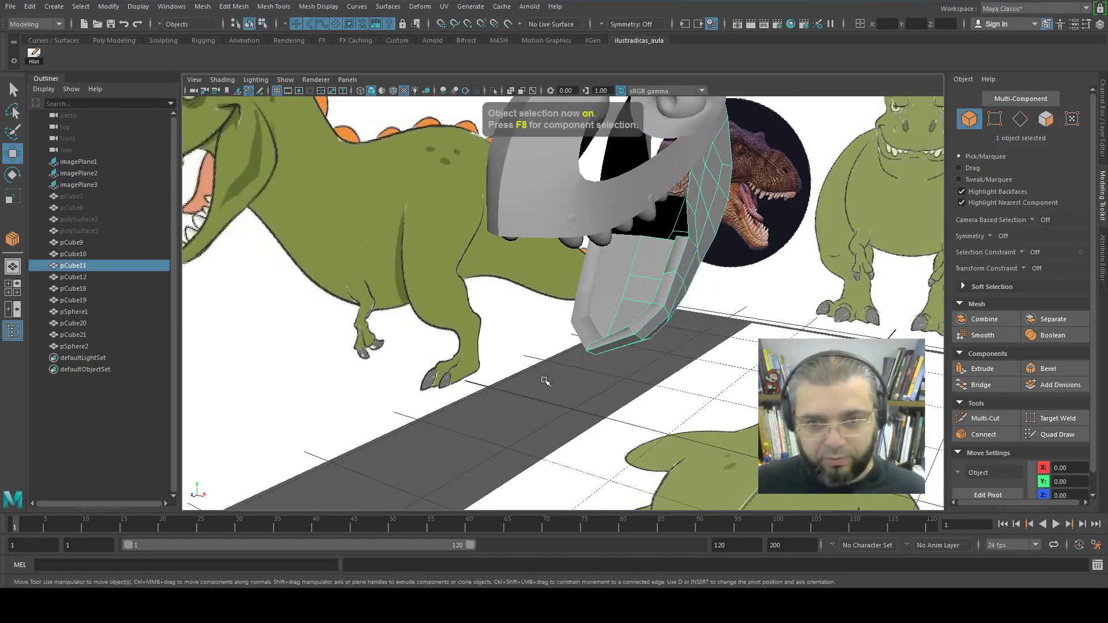
pyautogui.moveTo(544, 383)
pyautogui.keyDown('alt'); pyautogui.mouseDown()
pyautogui.moveTo(589, 403)
pyautogui.moveTo(556, 416)
pyautogui.moveTo(584, 408)
pyautogui.mouseUp(); pyautogui.keyUp('alt')
pyautogui.scroll(3, 624, 396)
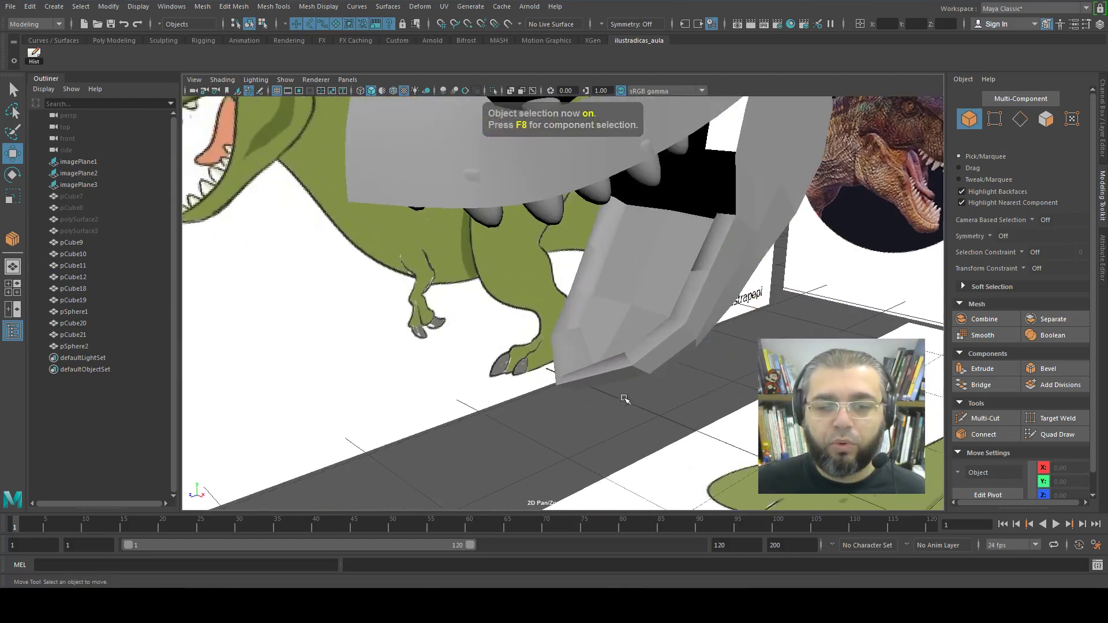
pyautogui.scroll(2, 624, 396)
pyautogui.click(707, 388)
pyautogui.keyDown('alt'); pyautogui.moveTo(710, 392); pyautogui.dragTo(611, 427); pyautogui.keyUp('alt')
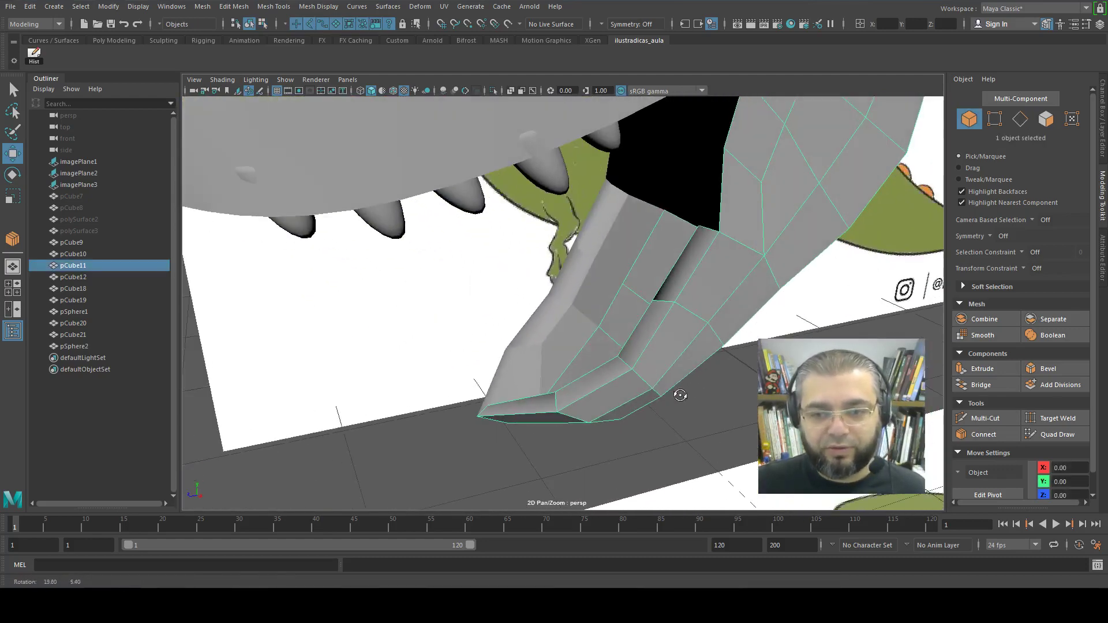
pyautogui.click(492, 469)
pyautogui.click(620, 384)
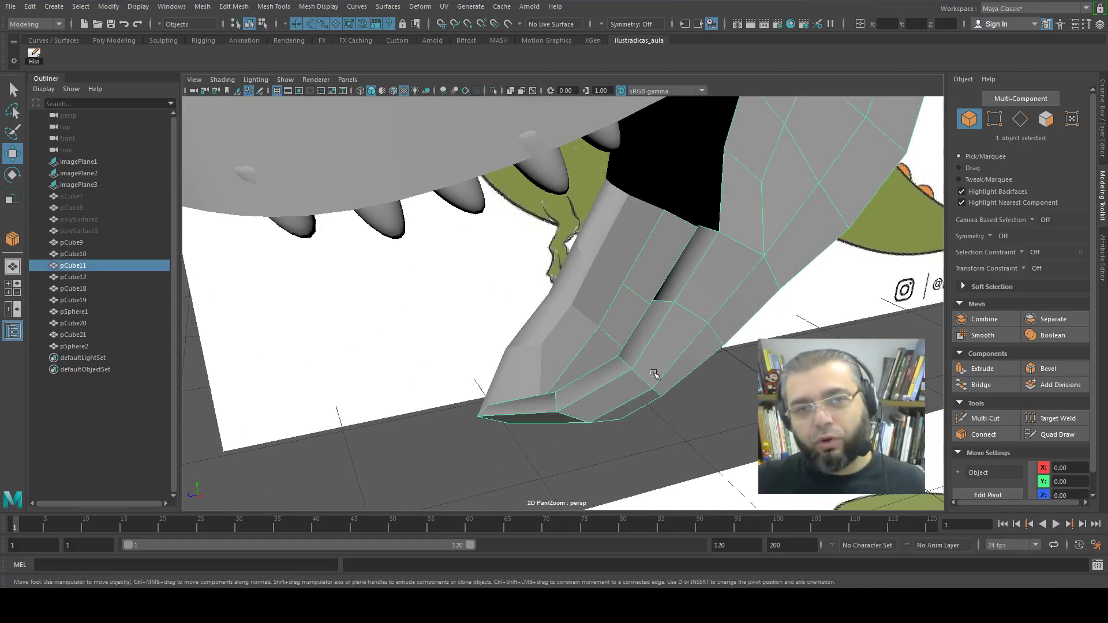
pyautogui.moveTo(655, 374)
pyautogui.keyDown('alt'); pyautogui.mouseDown()
pyautogui.moveTo(729, 352)
pyautogui.moveTo(710, 280)
pyautogui.mouseUp(); pyautogui.keyUp('alt')
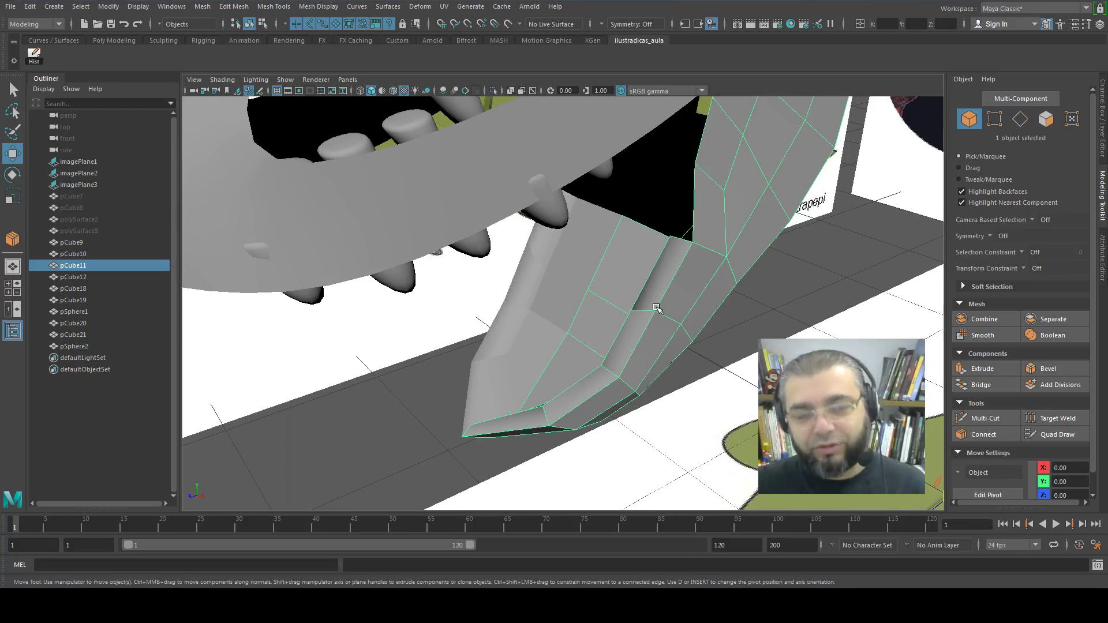
pyautogui.click(817, 295)
pyautogui.click(669, 346)
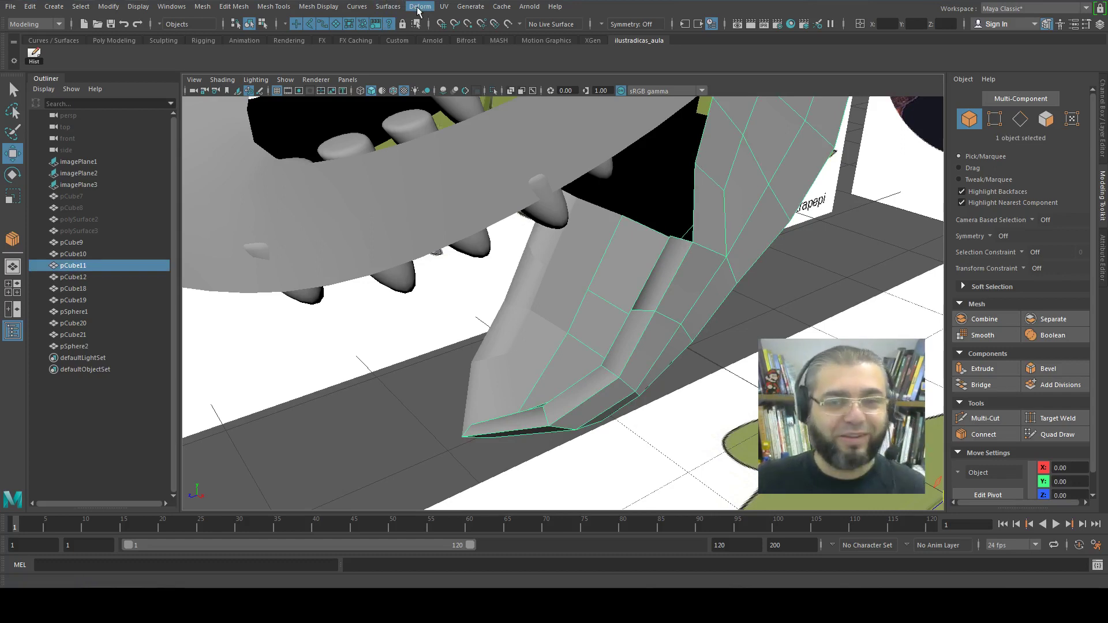
pyautogui.click(339, 8)
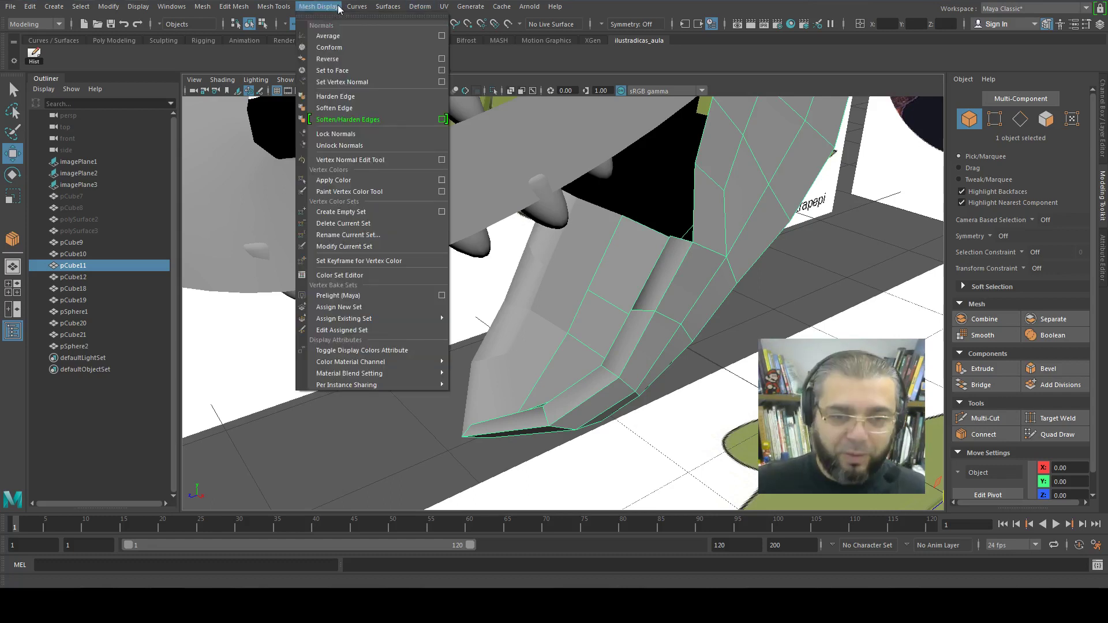
pyautogui.click(342, 109)
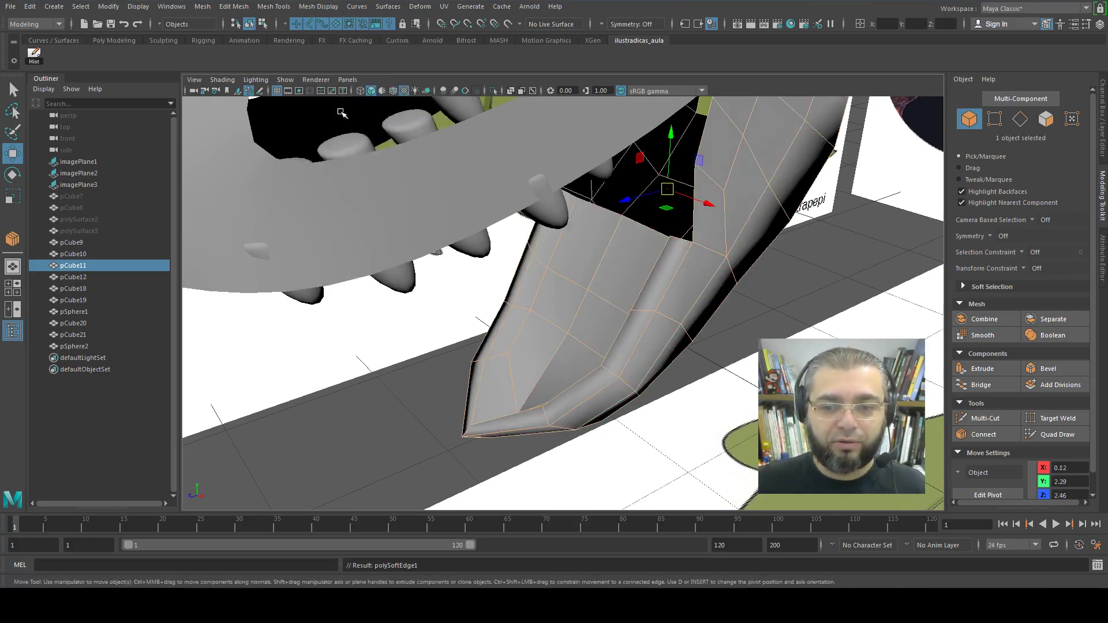
pyautogui.click(802, 282)
pyautogui.keyDown('alt'); pyautogui.moveTo(802, 282); pyautogui.dragTo(844, 267); pyautogui.keyUp('alt')
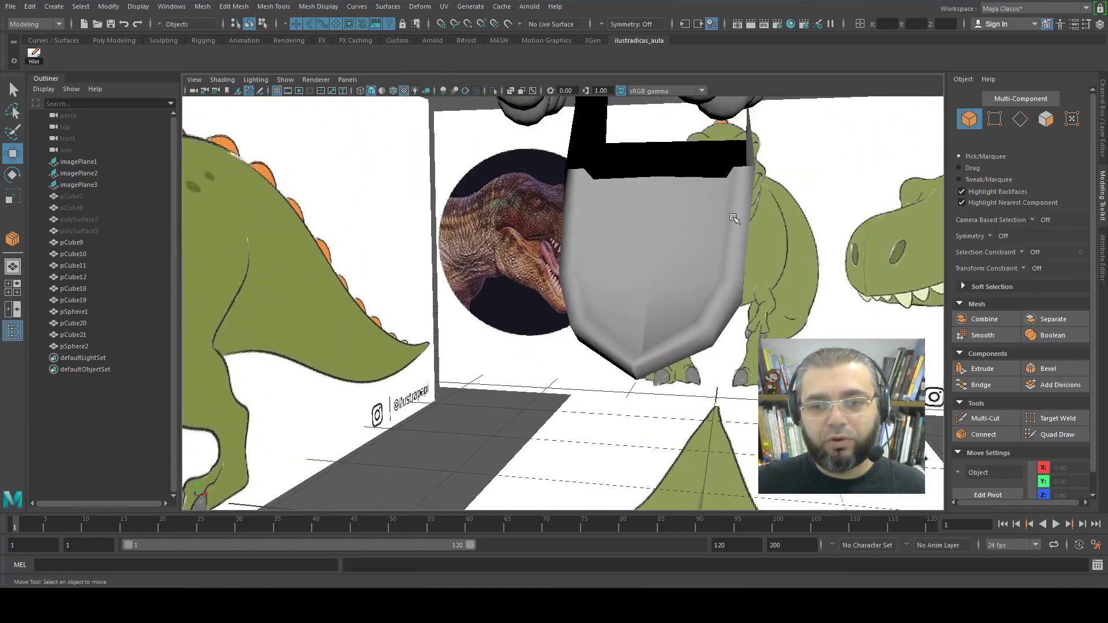
pyautogui.moveTo(734, 218)
pyautogui.keyDown('alt'); pyautogui.mouseDown()
pyautogui.moveTo(658, 299)
pyautogui.moveTo(761, 274)
pyautogui.moveTo(618, 287)
pyautogui.mouseUp(); pyautogui.keyUp('alt')
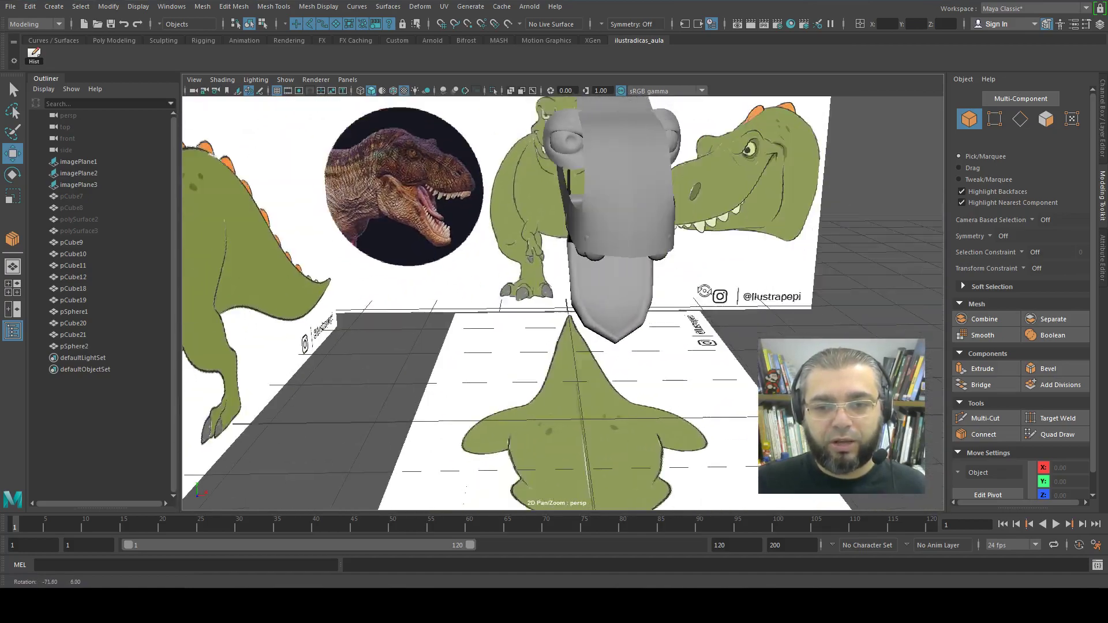
pyautogui.scroll(3, 617, 287)
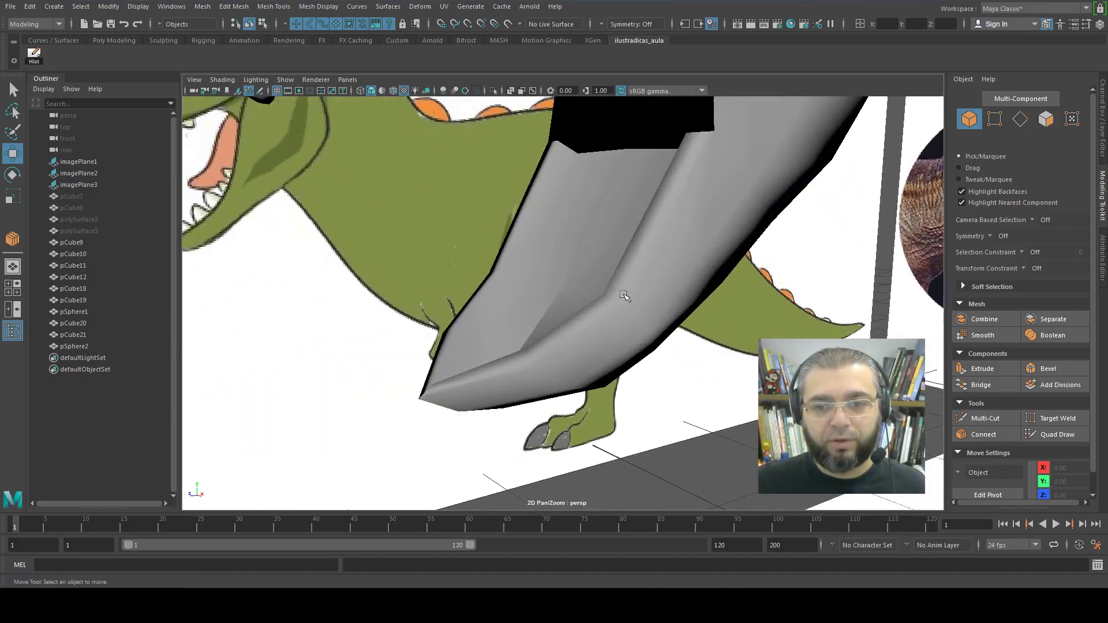
pyautogui.keyDown('alt'); pyautogui.moveTo(617, 287); pyautogui.dragTo(724, 345); pyautogui.keyUp('alt')
pyautogui.hotkey('ctrl', 'z')
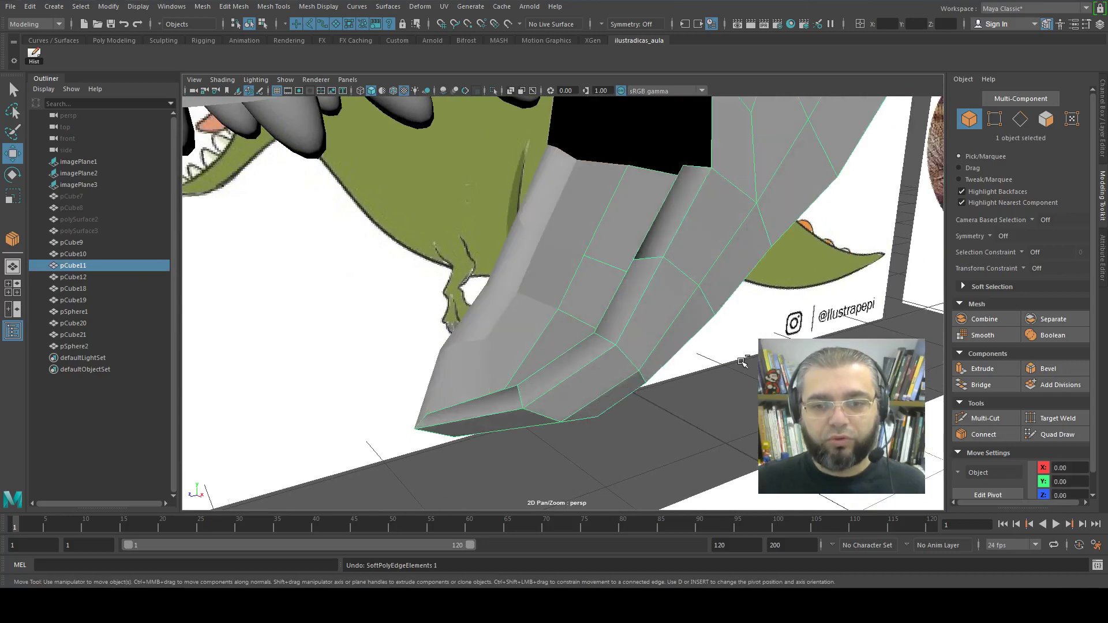
pyautogui.click(735, 388)
pyautogui.moveTo(688, 400)
pyautogui.keyDown('alt'); pyautogui.mouseDown()
pyautogui.moveTo(720, 400)
pyautogui.moveTo(656, 326)
pyautogui.mouseUp(); pyautogui.keyUp('alt')
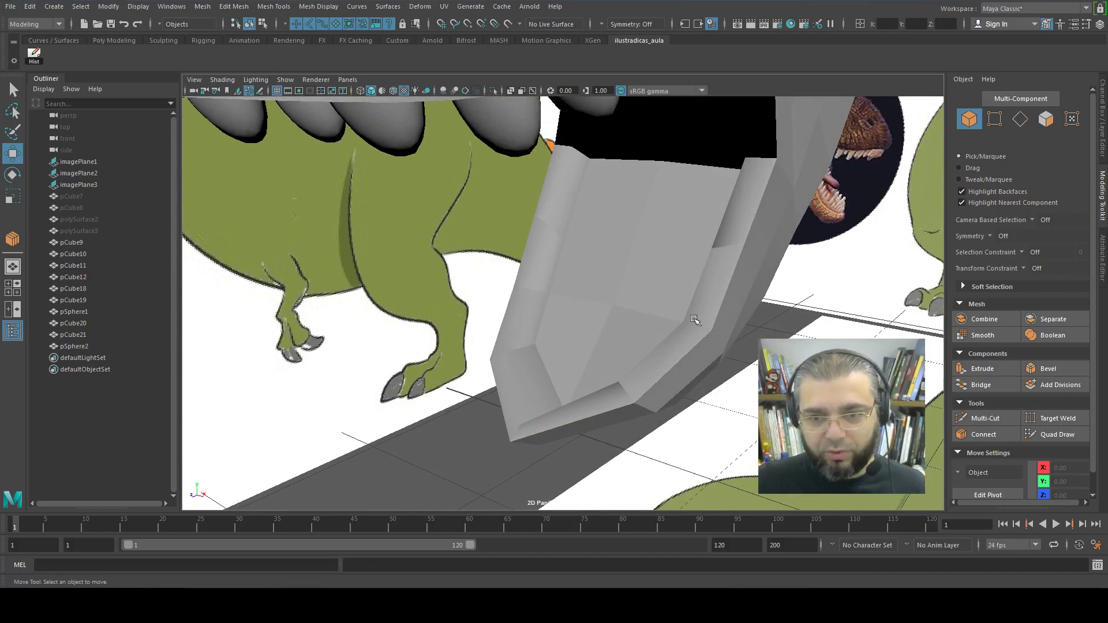
pyautogui.keyDown('alt'); pyautogui.moveTo(694, 319); pyautogui.dragTo(741, 297); pyautogui.keyUp('alt')
pyautogui.click(703, 283)
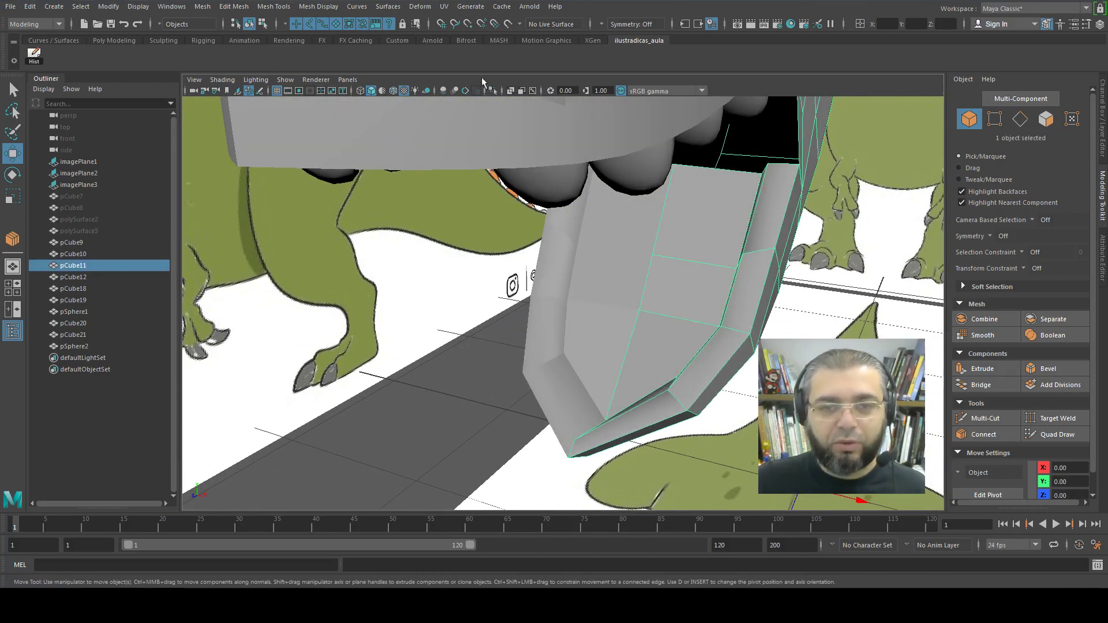
# Apply Mesh Display > Soften Edge to pCube11, then deselect and orbit to check shading
pyautogui.click(339, 8)
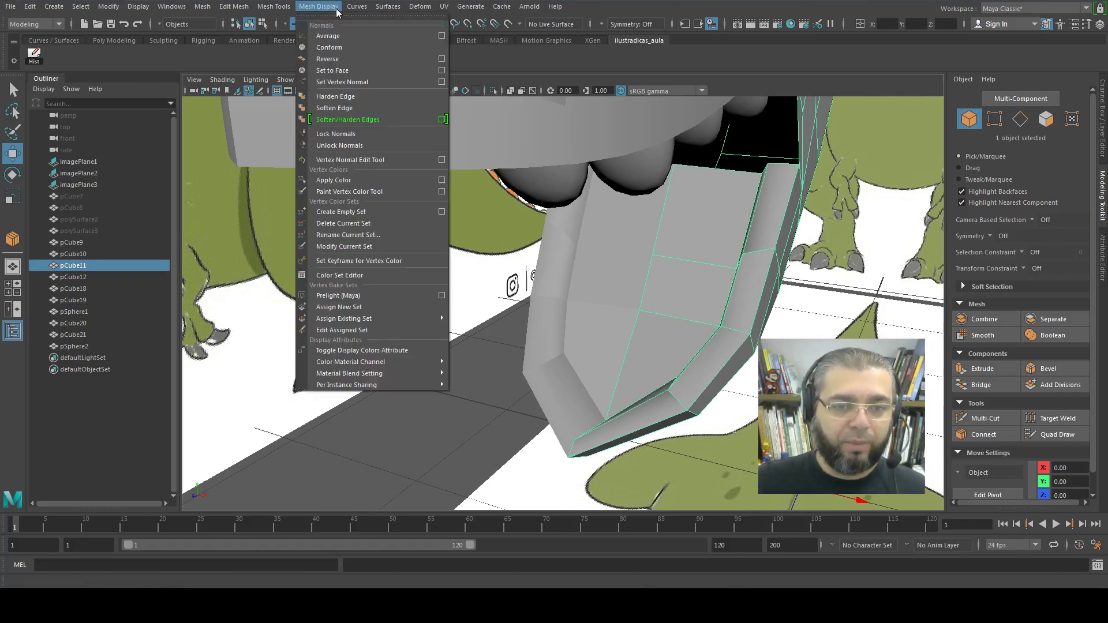
pyautogui.click(337, 110)
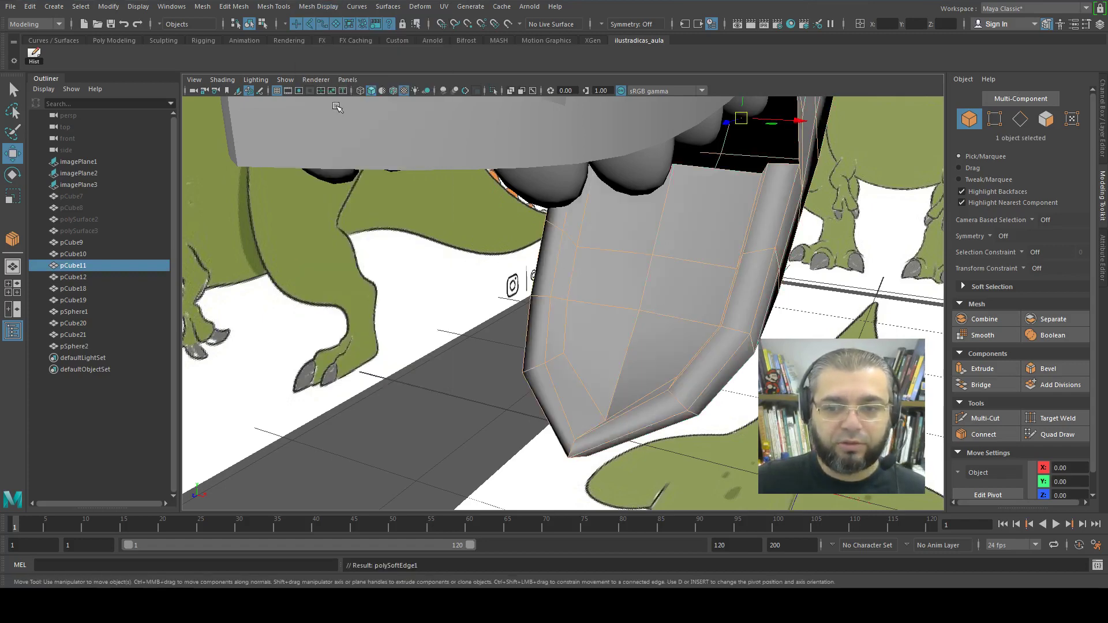
pyautogui.click(414, 361)
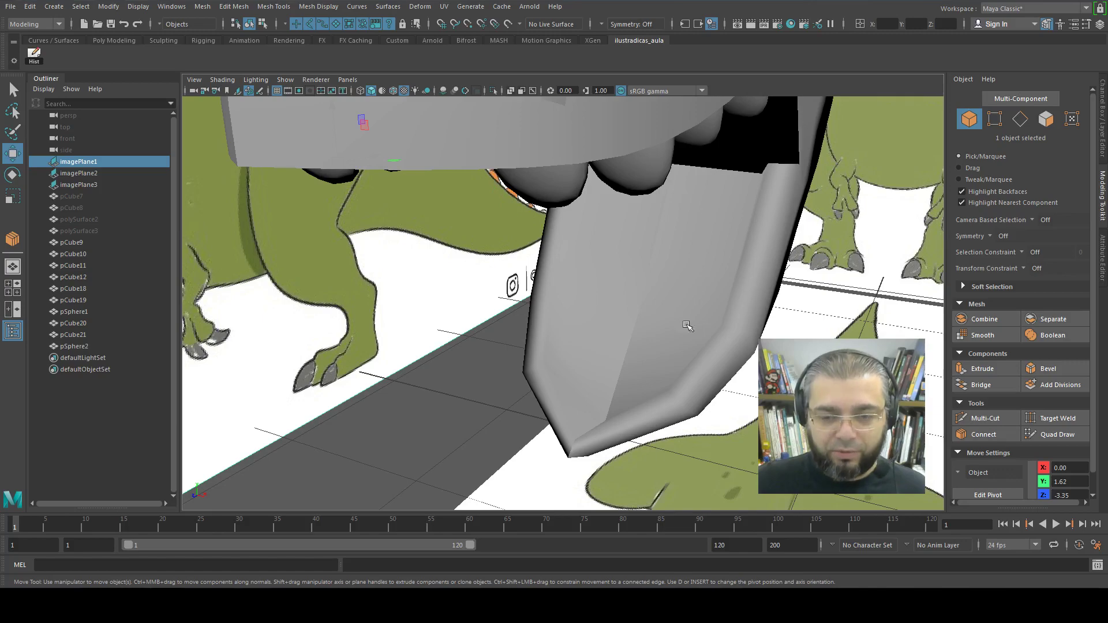
pyautogui.moveTo(635, 397)
pyautogui.keyDown('alt'); pyautogui.mouseDown()
pyautogui.moveTo(473, 381)
pyautogui.moveTo(702, 352)
pyautogui.moveTo(647, 360)
pyautogui.mouseUp(); pyautogui.keyUp('alt')
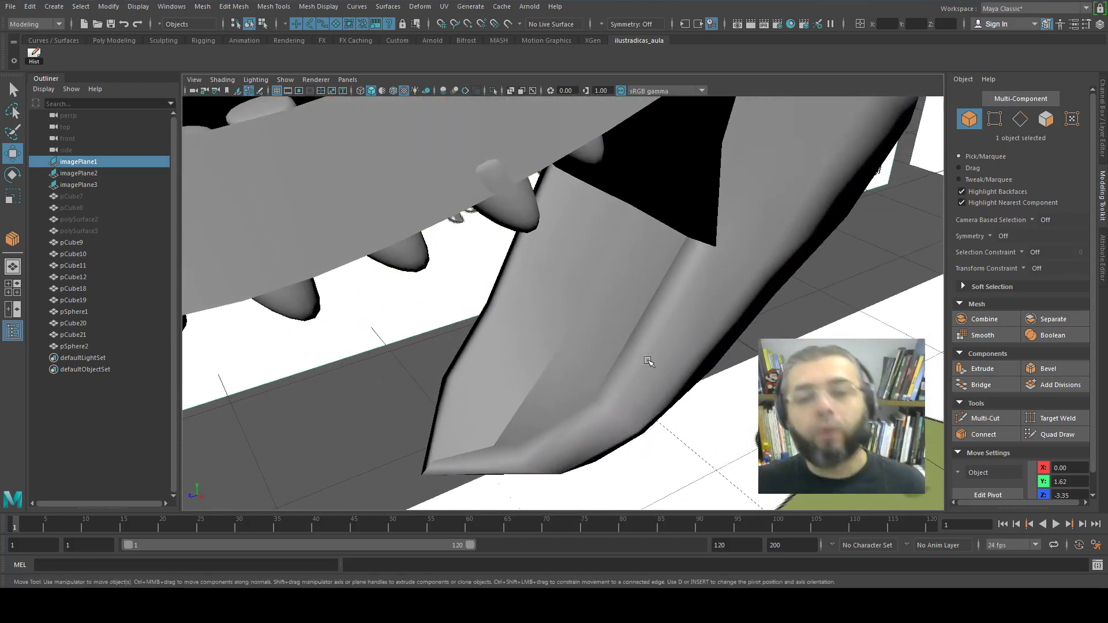